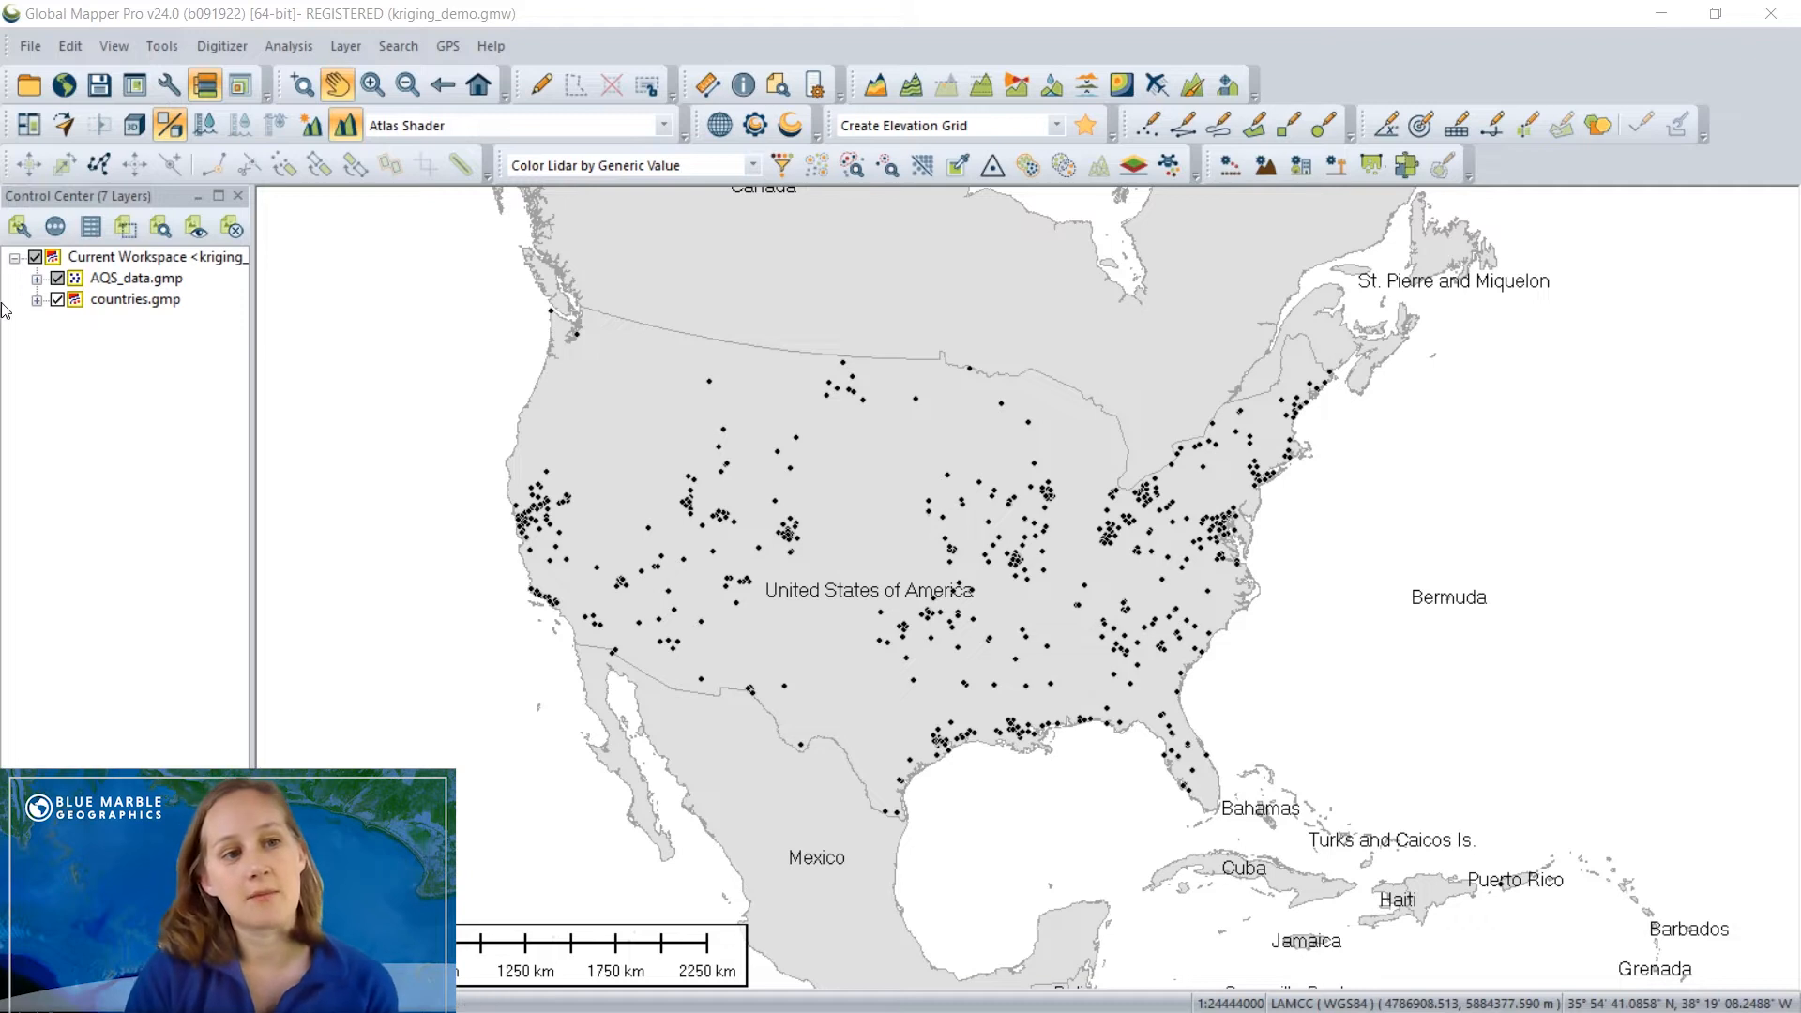
Expand the AQS_data package and start Variography and Kriging with the Ozone layer as the input data.
click(37, 279)
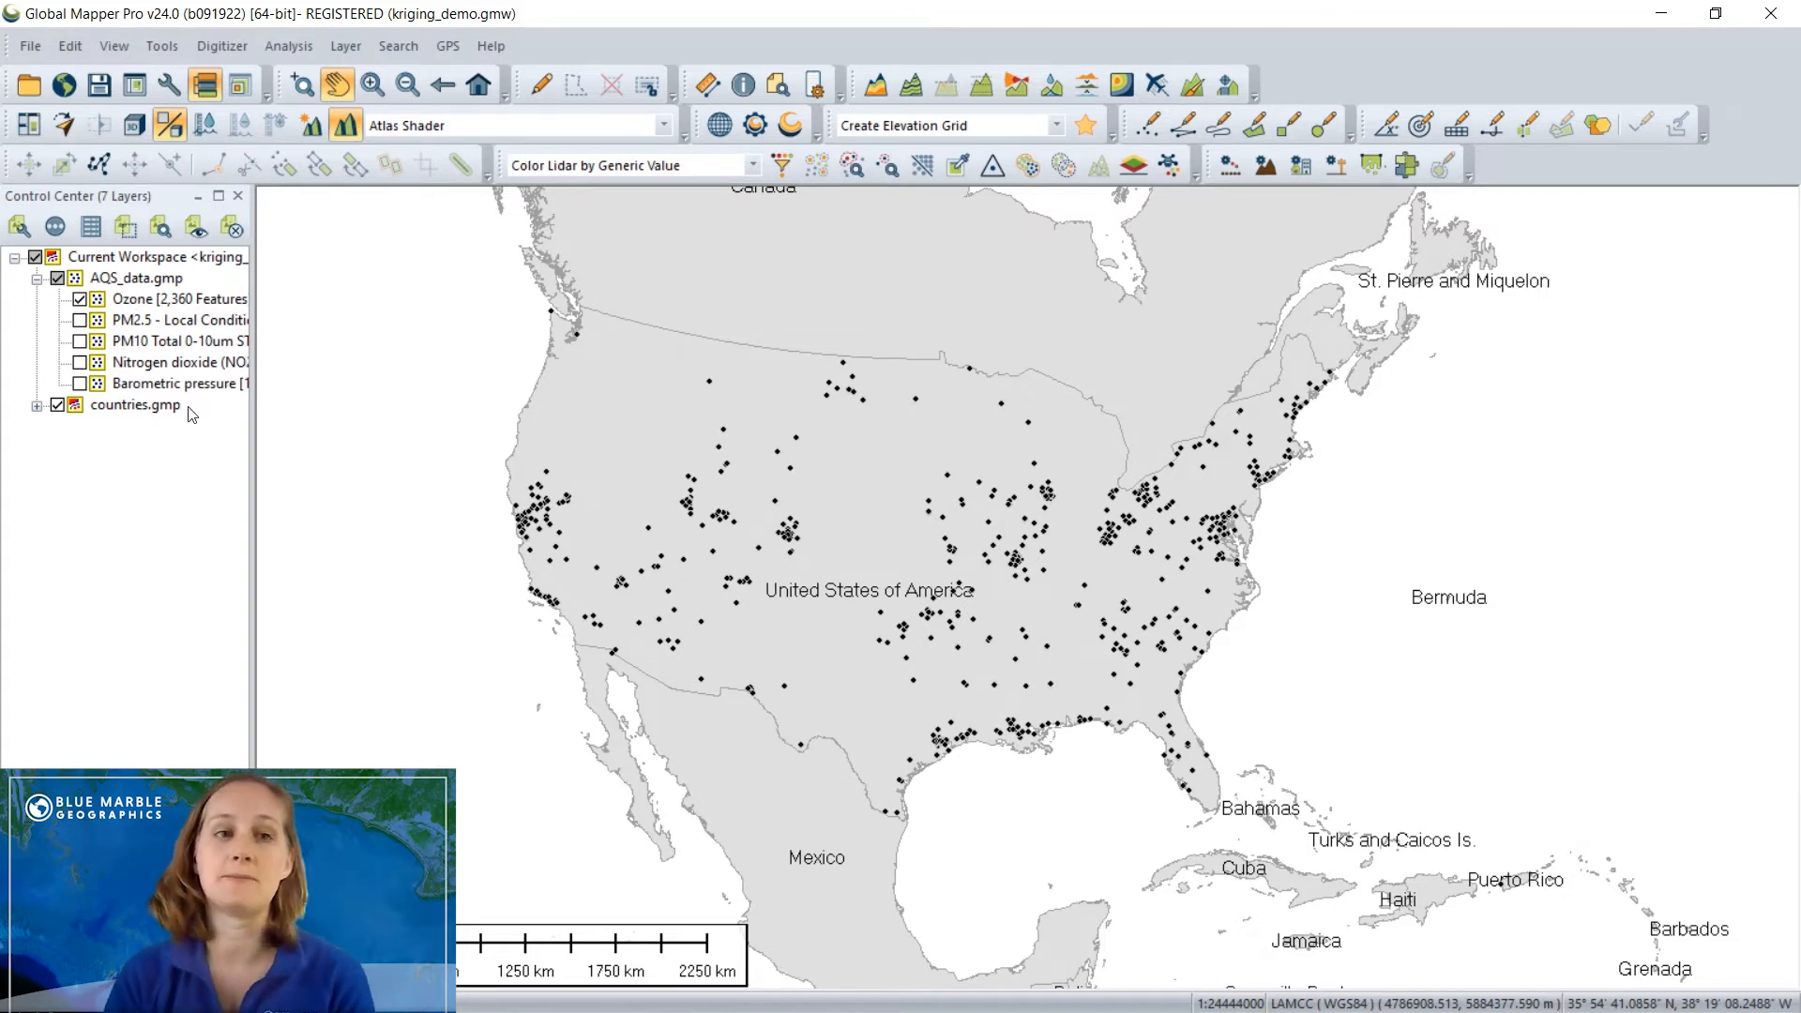
click(284, 49)
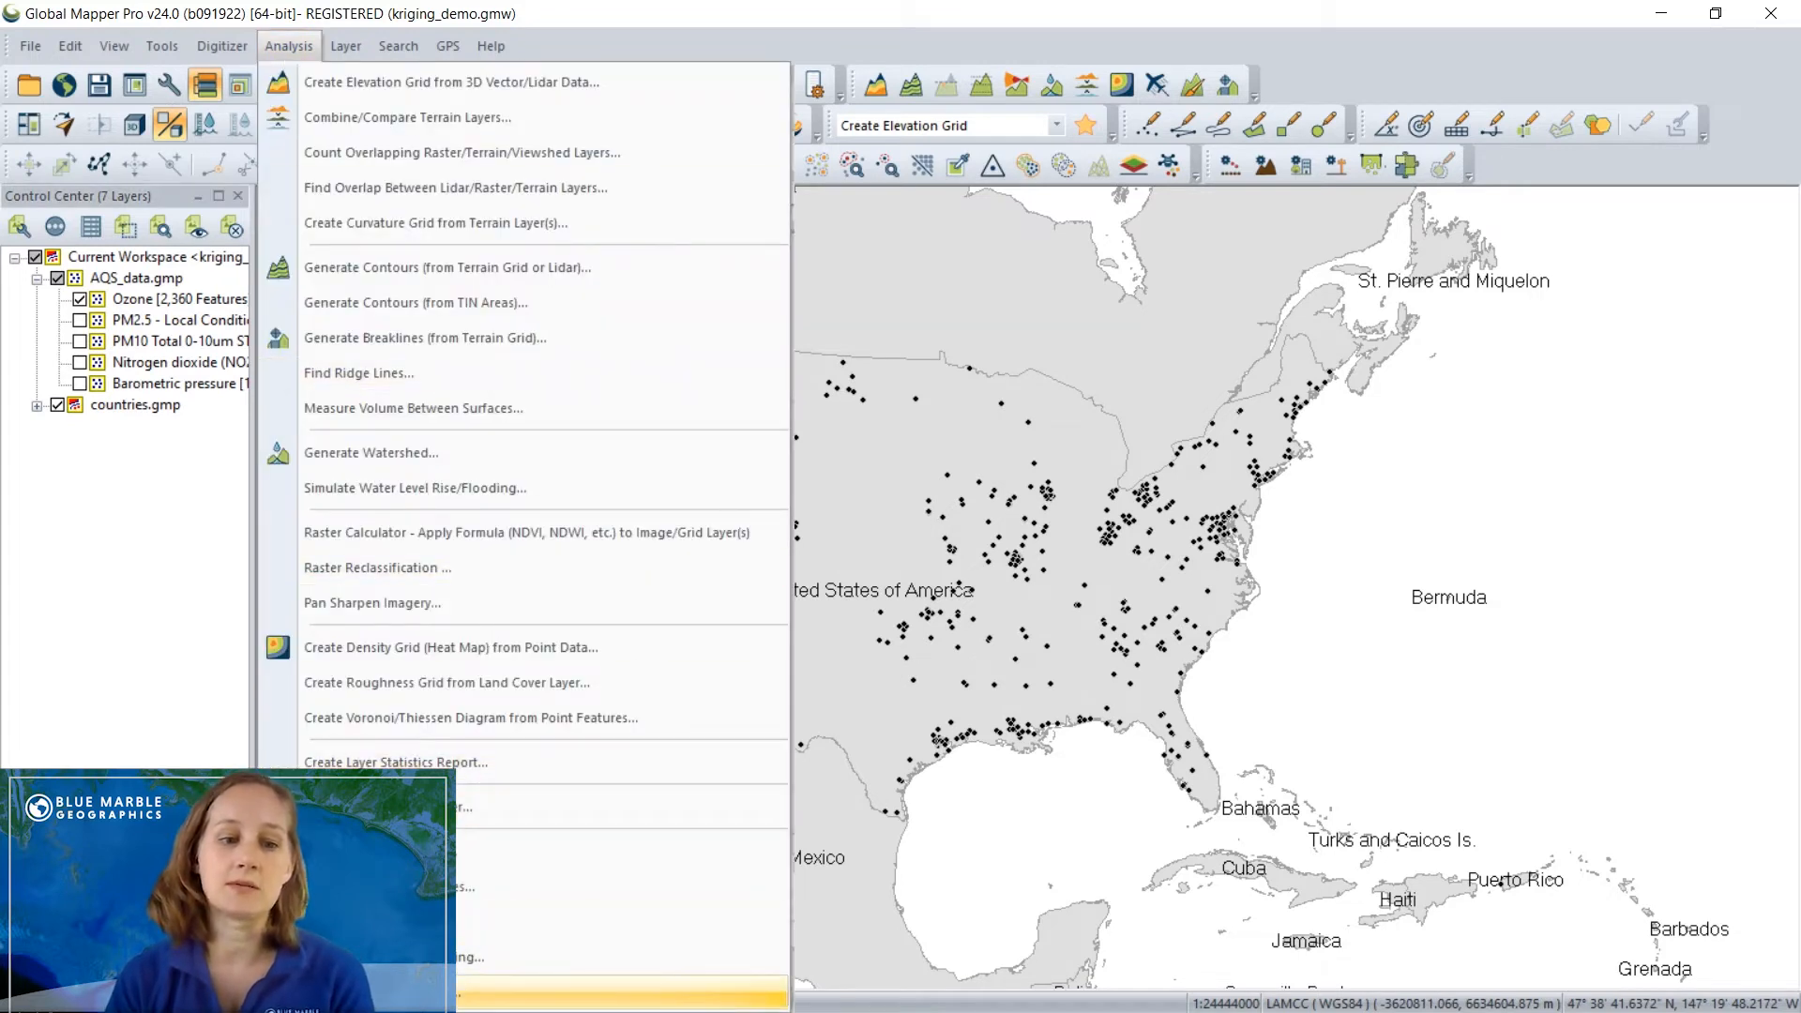
click(386, 993)
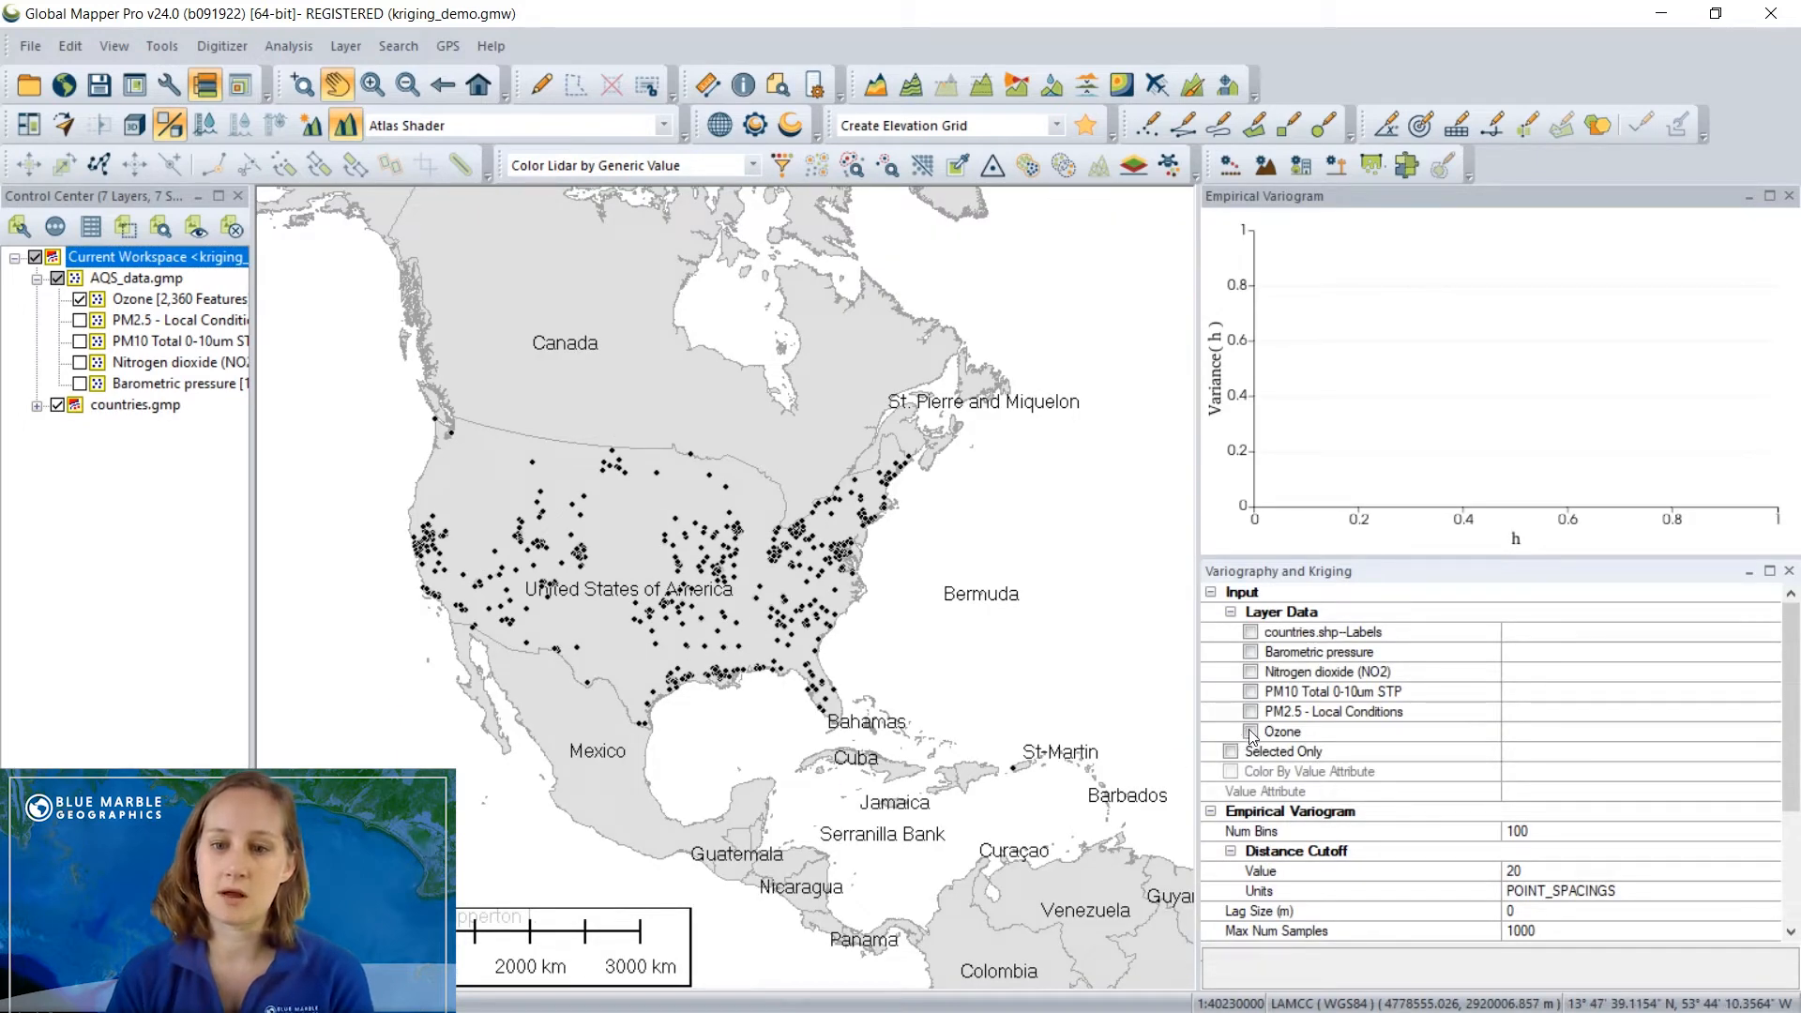
click(1250, 733)
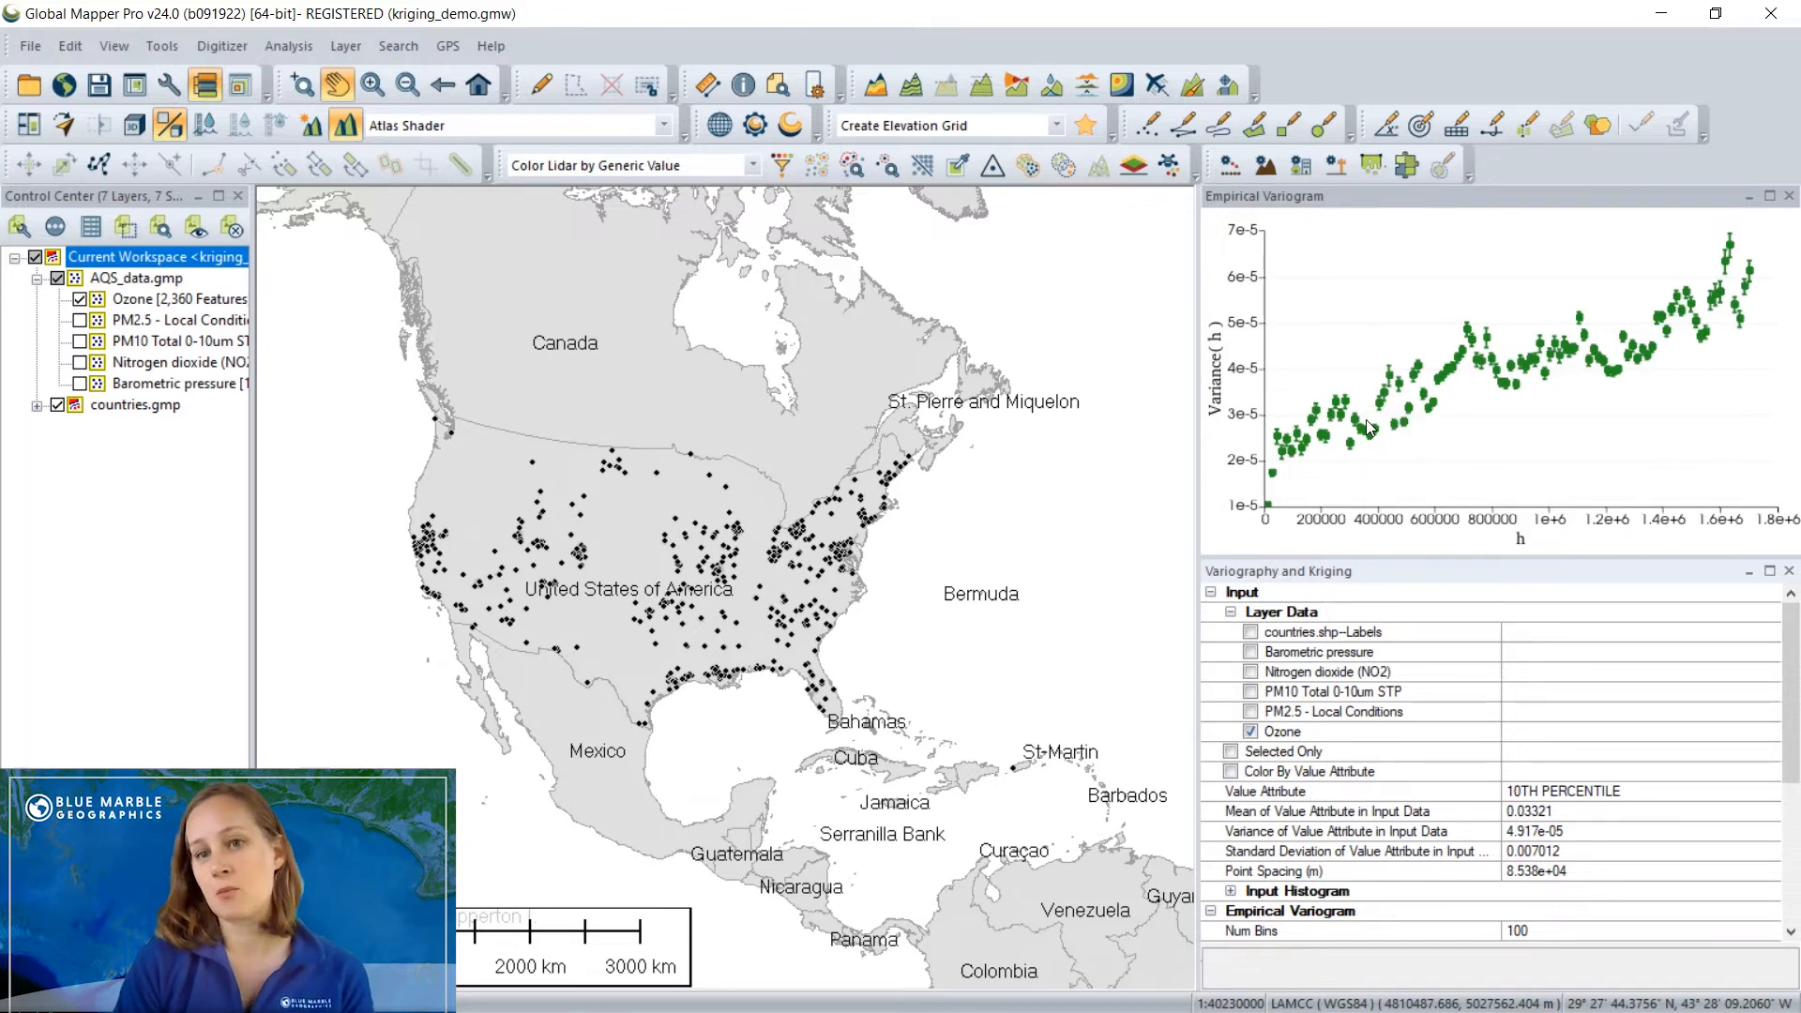
Set the value attribute for the ozone variogram to 1ST MAX VALUE.
mouse_move(1359, 427)
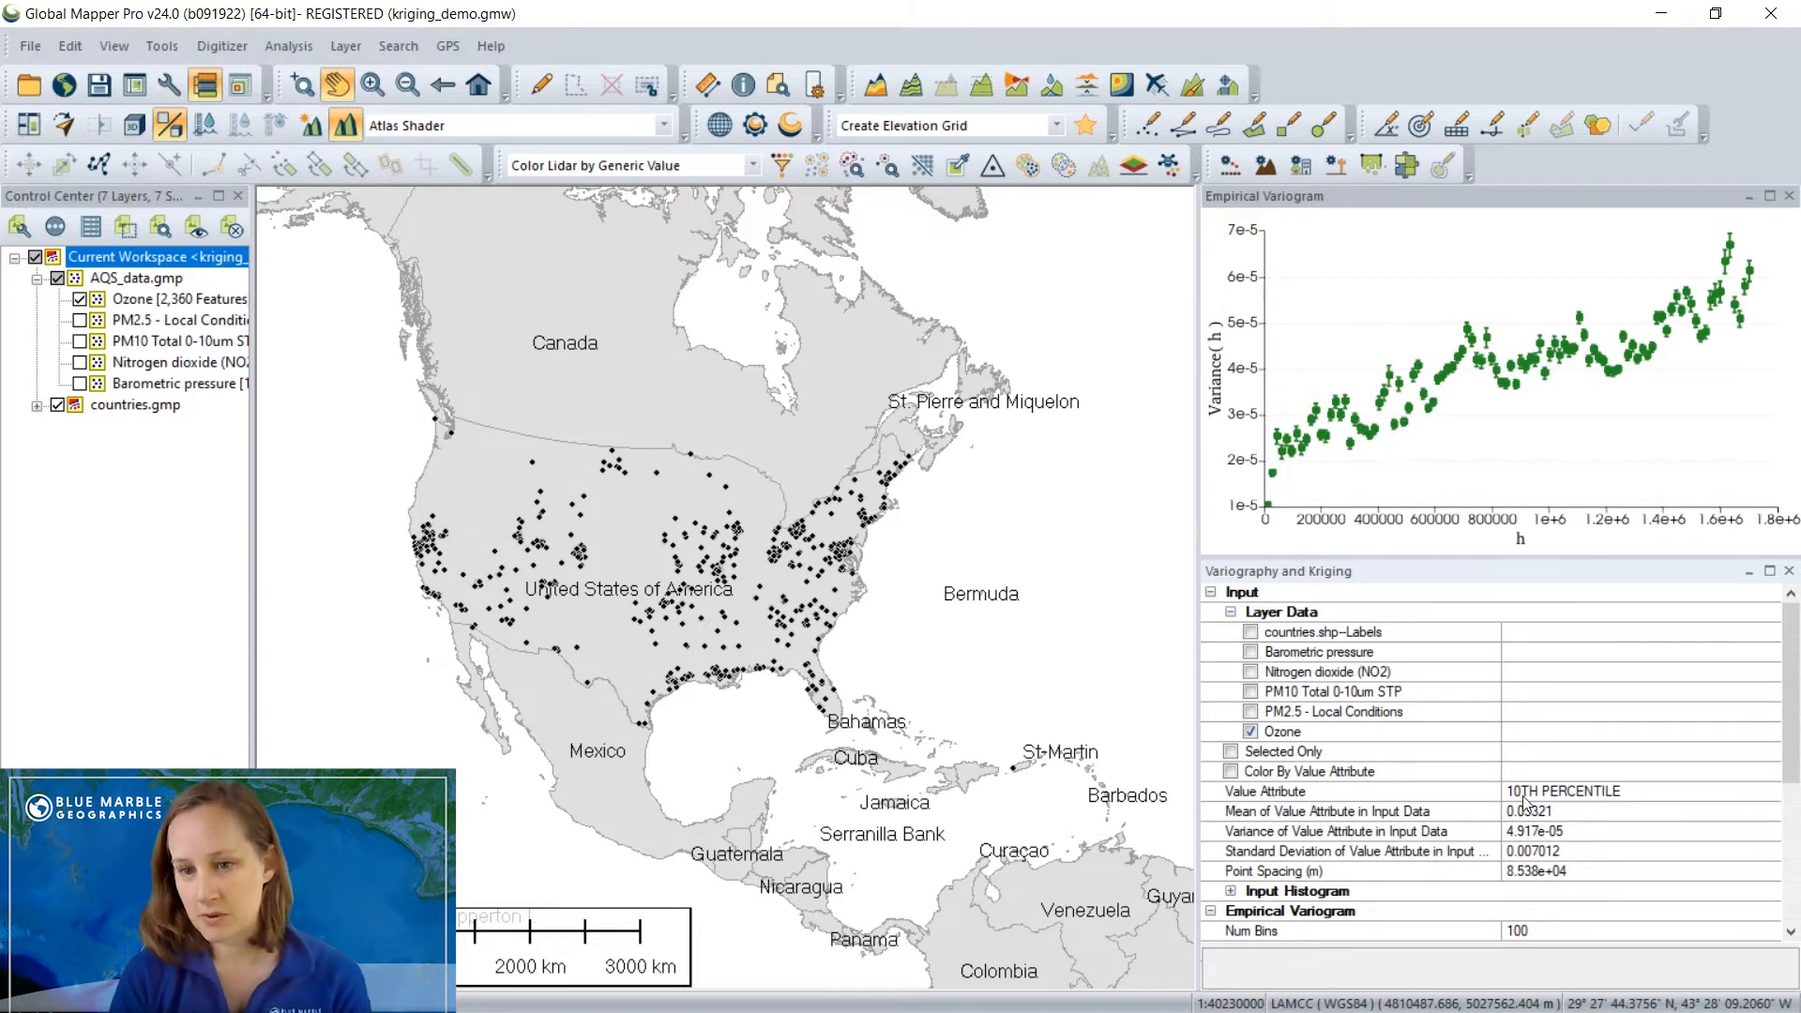
click(1557, 791)
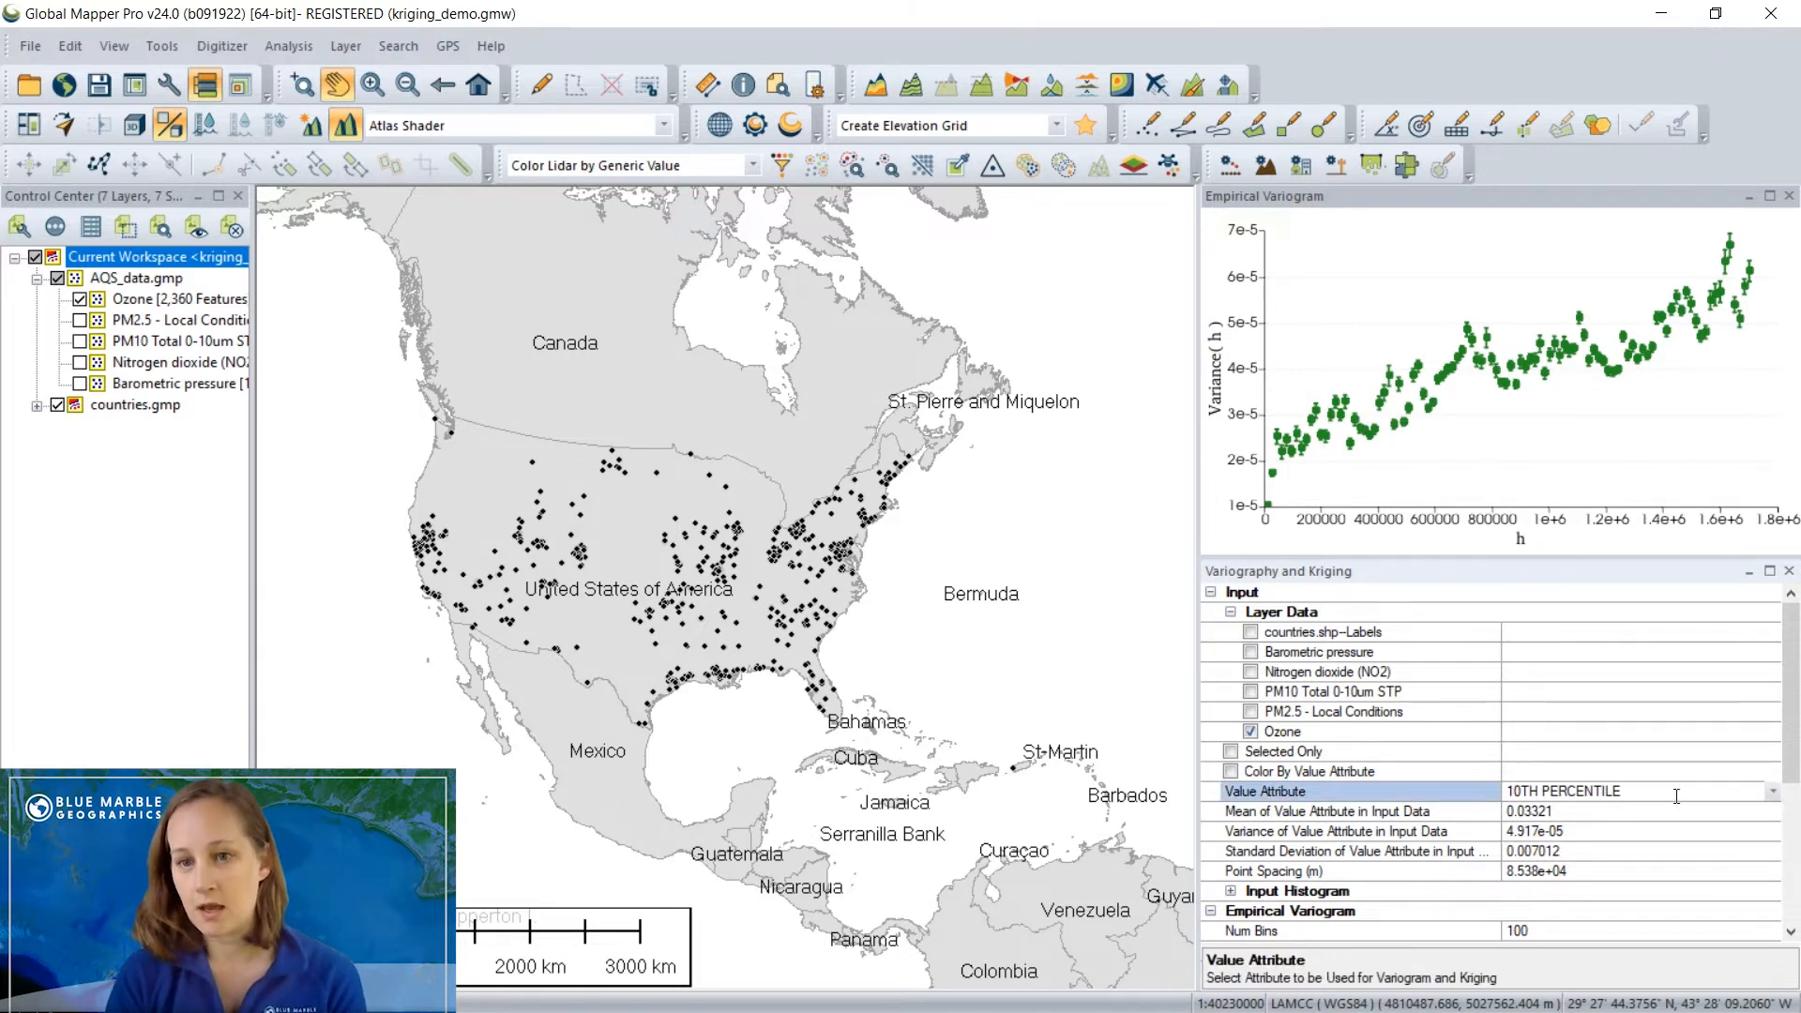
click(1773, 793)
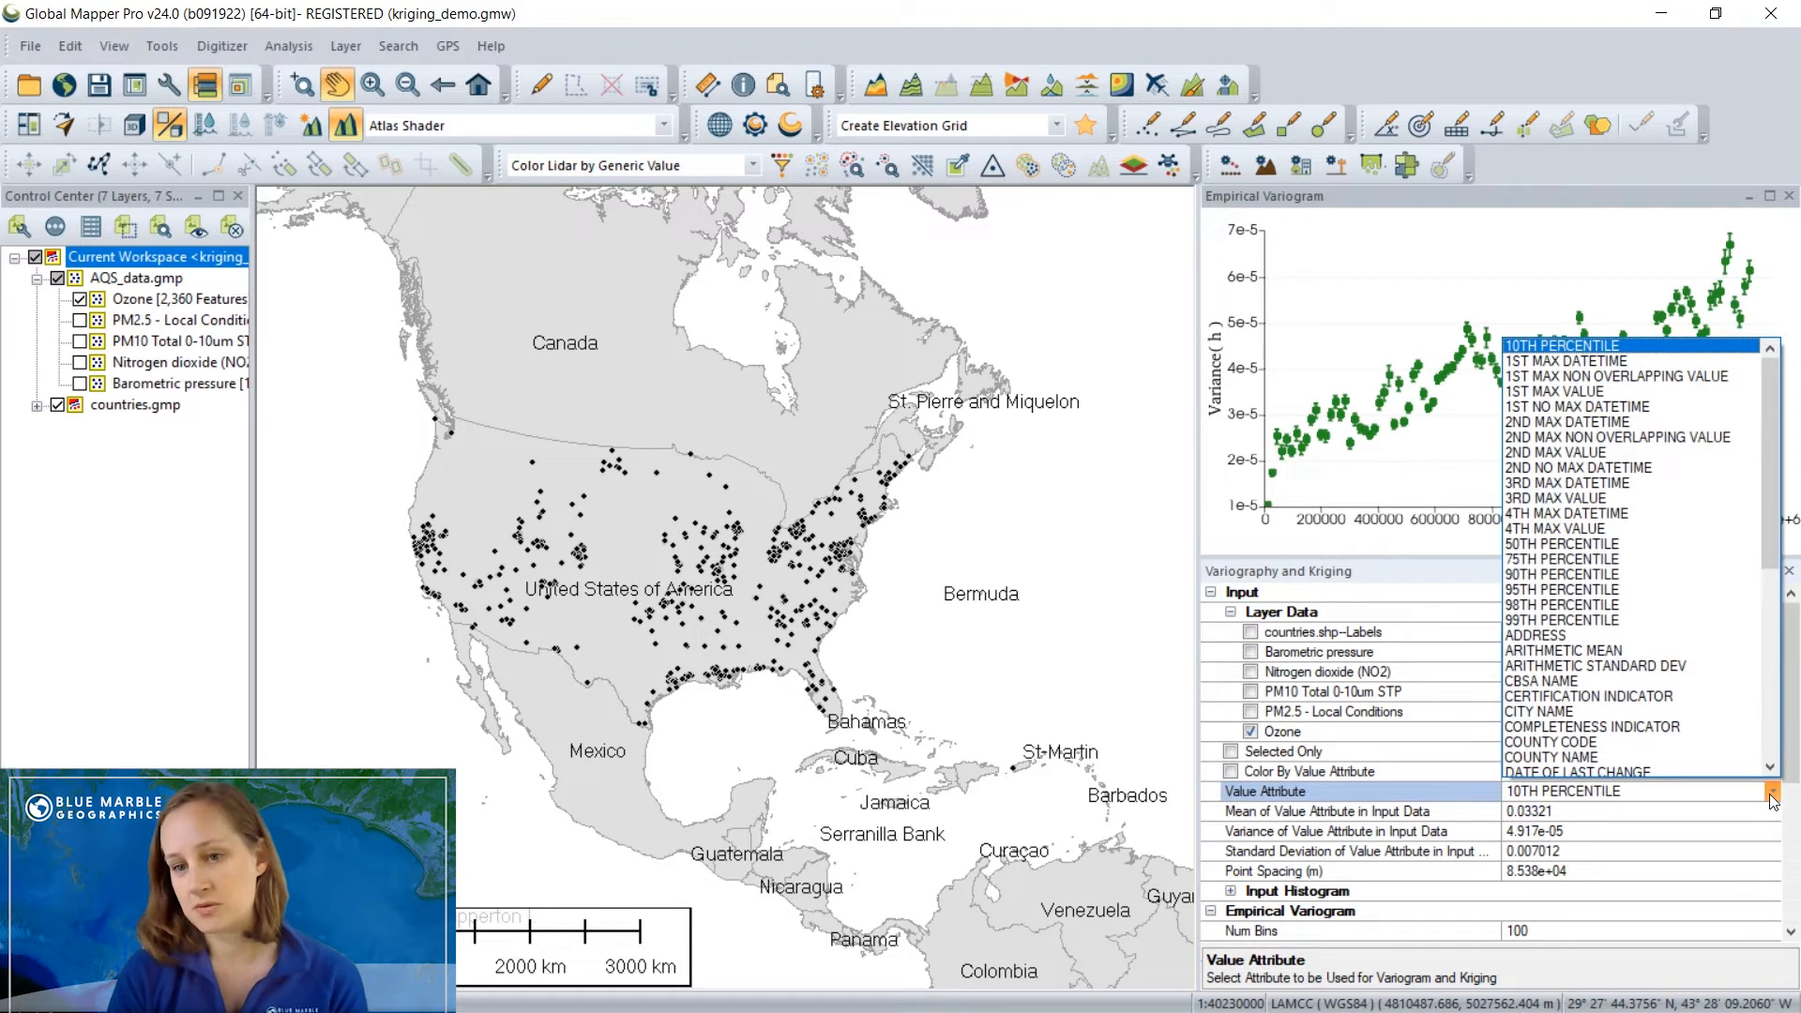
scroll(1729, 773, down, 2)
scroll(1689, 558, up, 3)
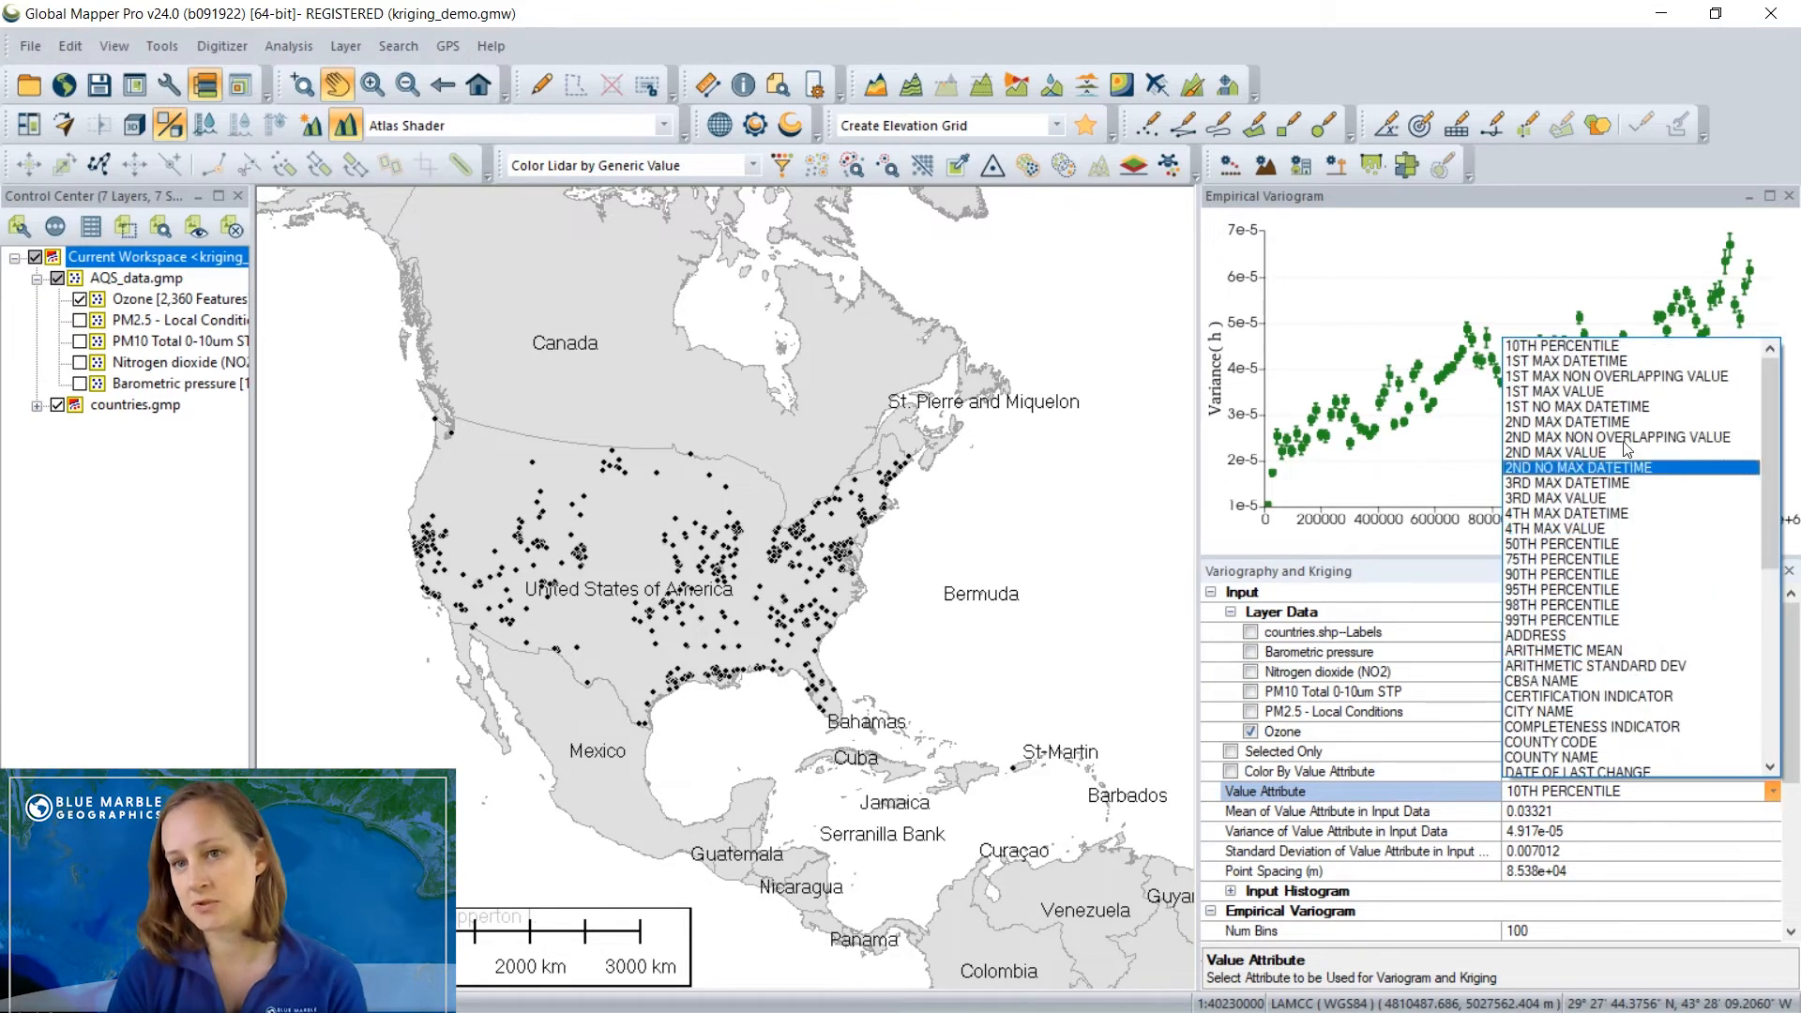
click(1615, 391)
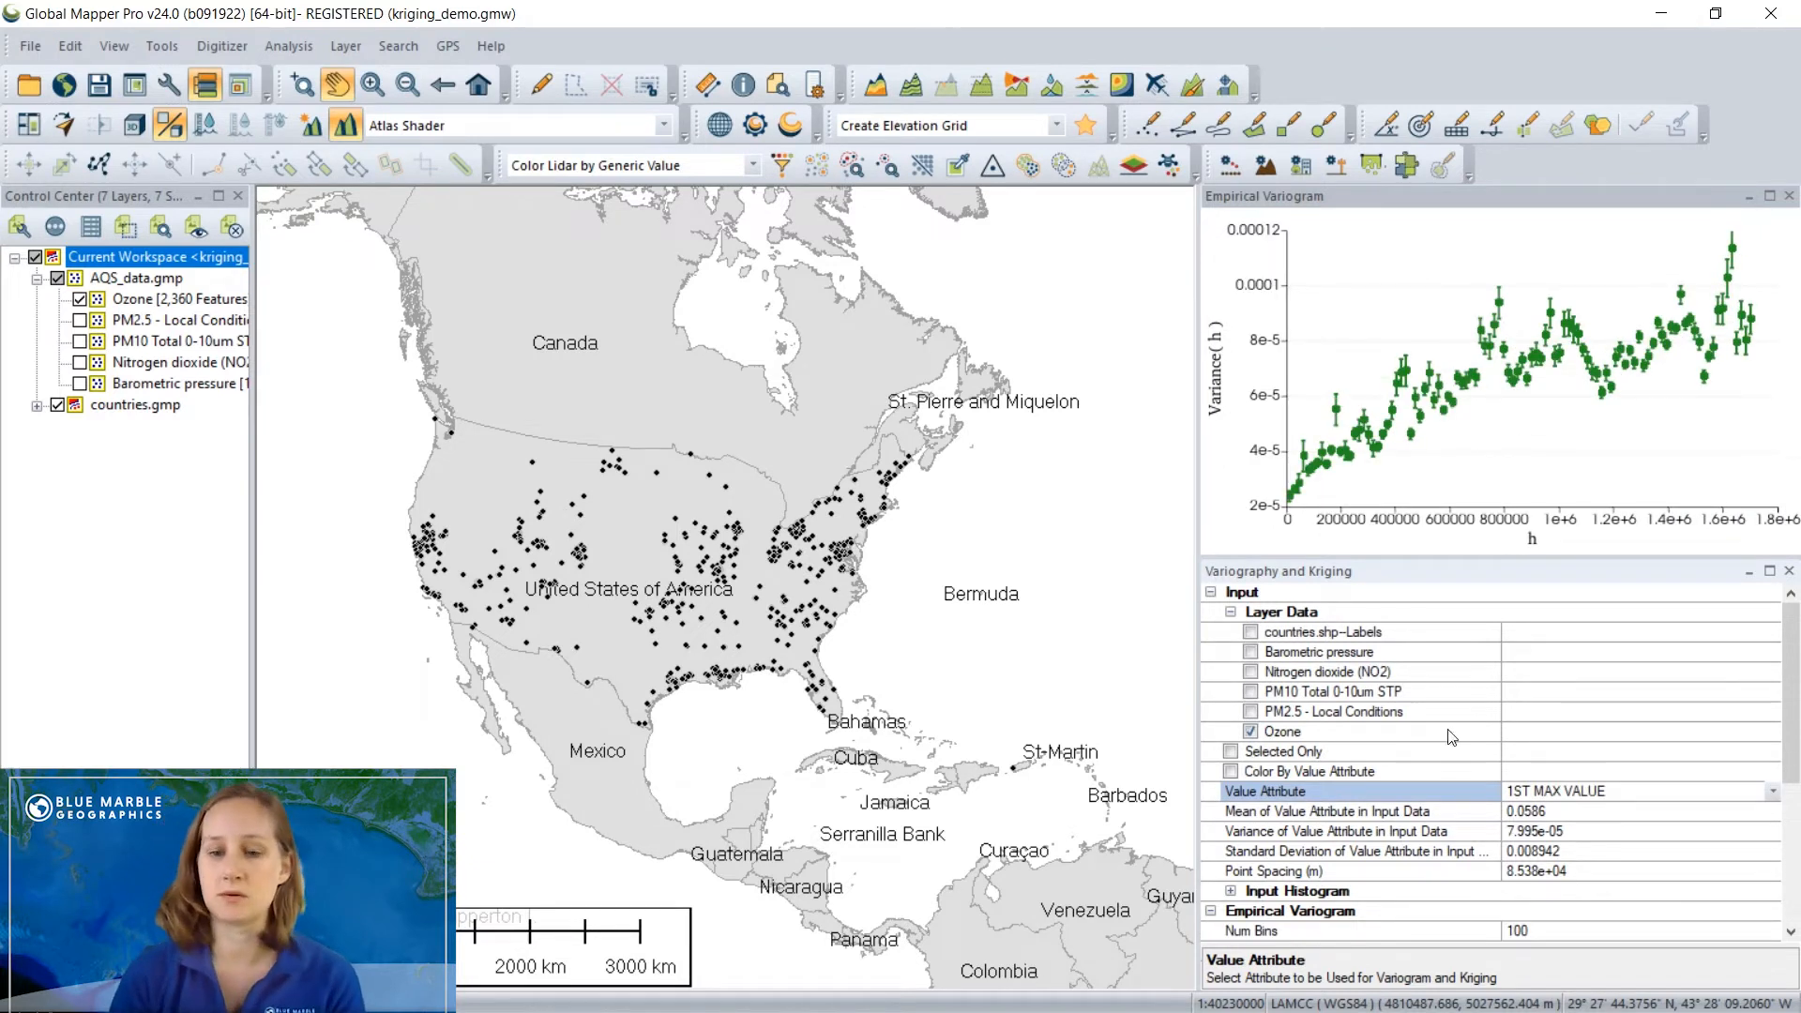
Color the ozone points on the map by the value attribute.
click(1230, 772)
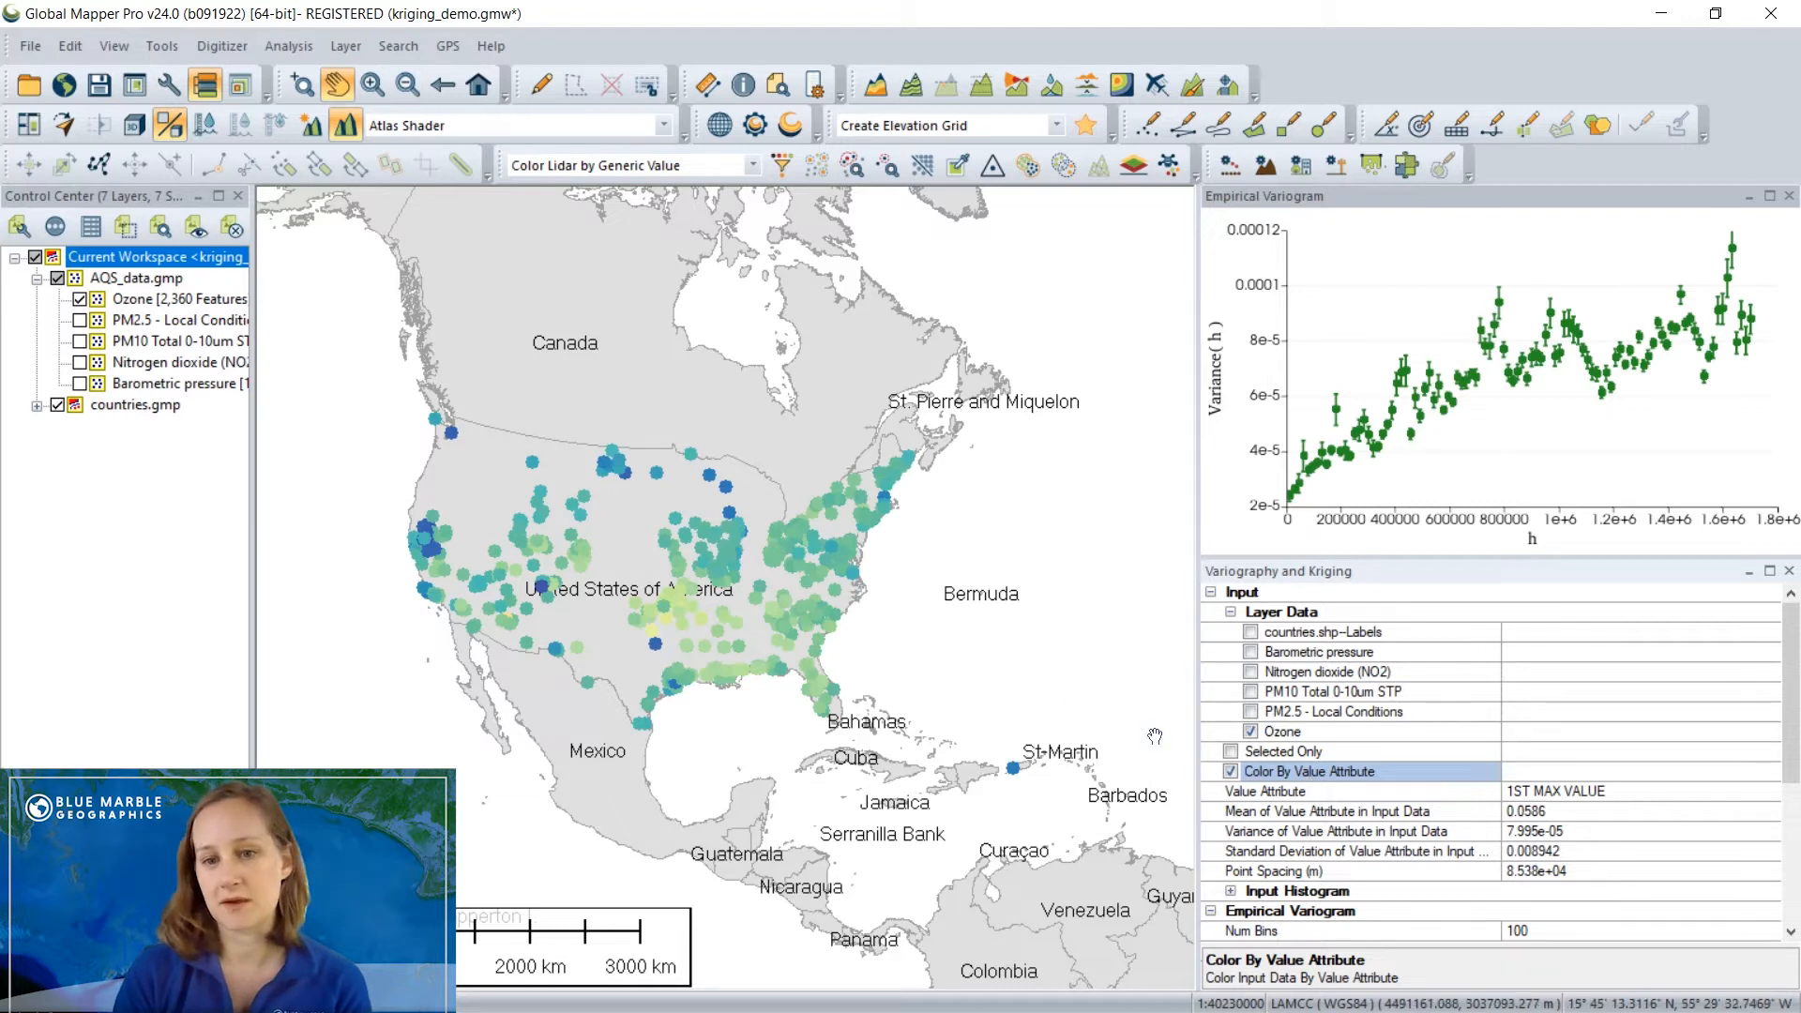
scroll(676, 624, up, 1)
drag(711, 650, 750, 661)
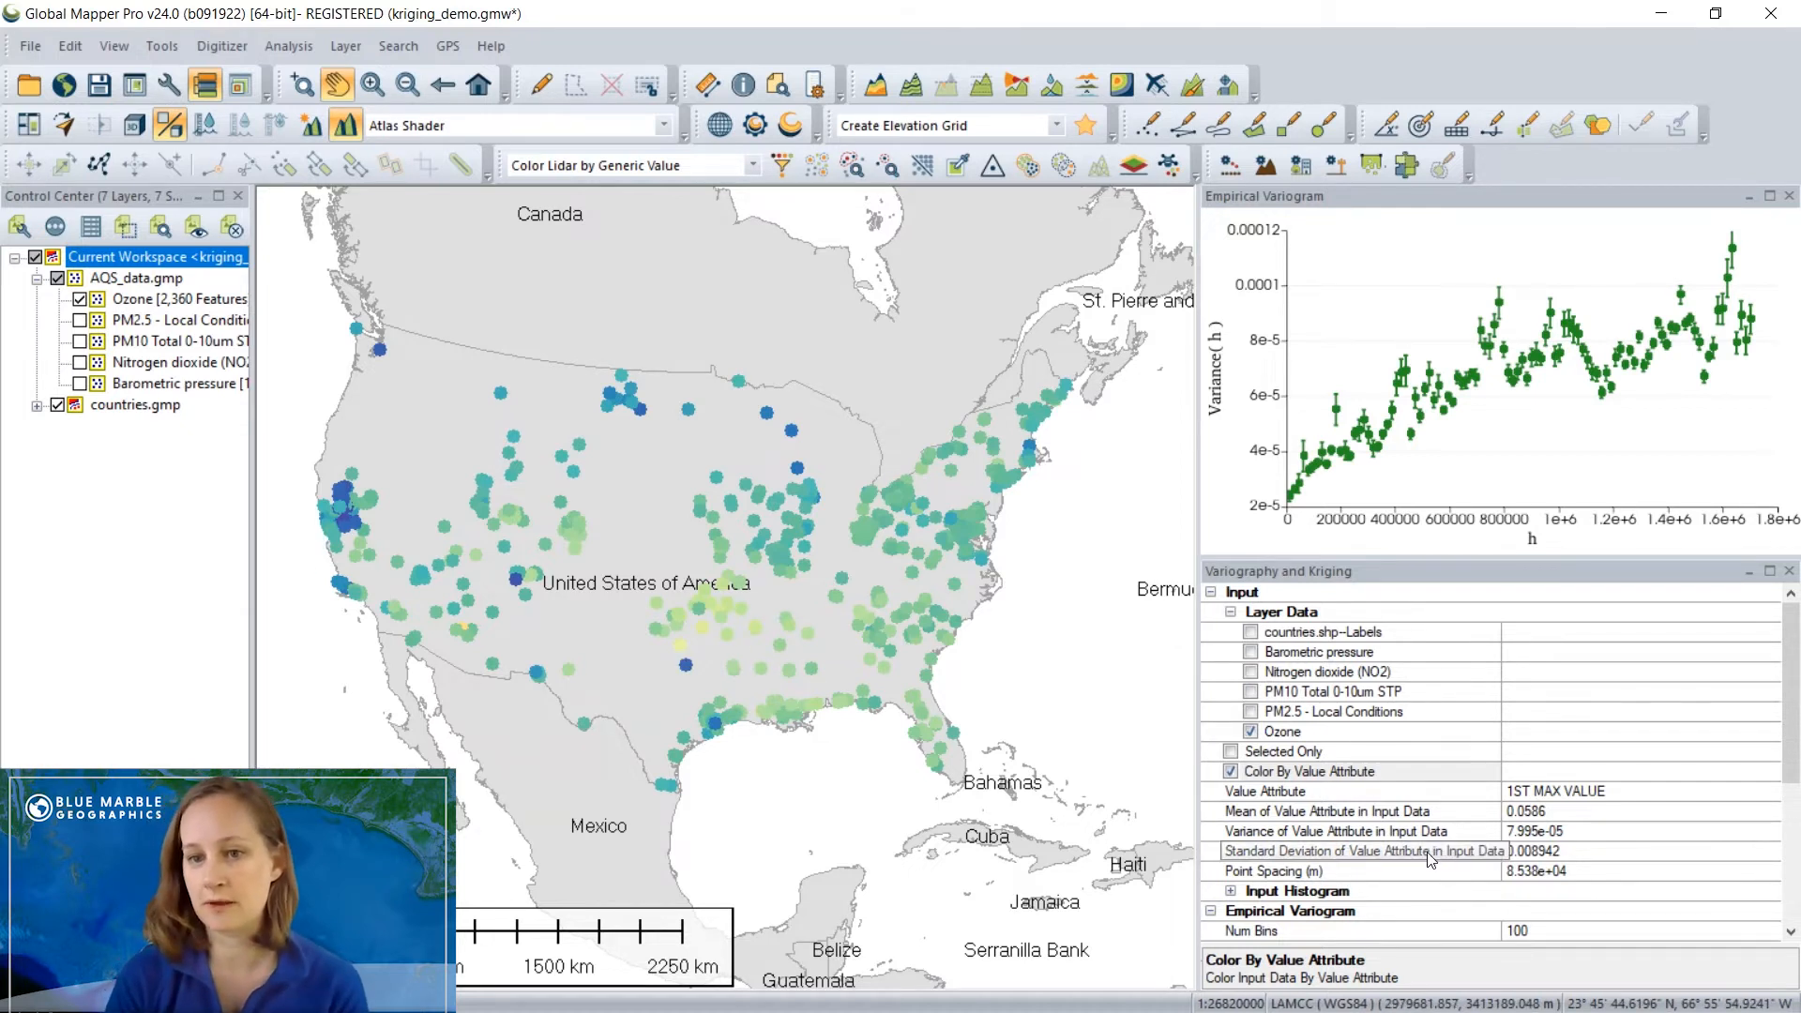
Show the input histogram plot in a widened window, examine the value distribution, and close the plot.
click(1231, 891)
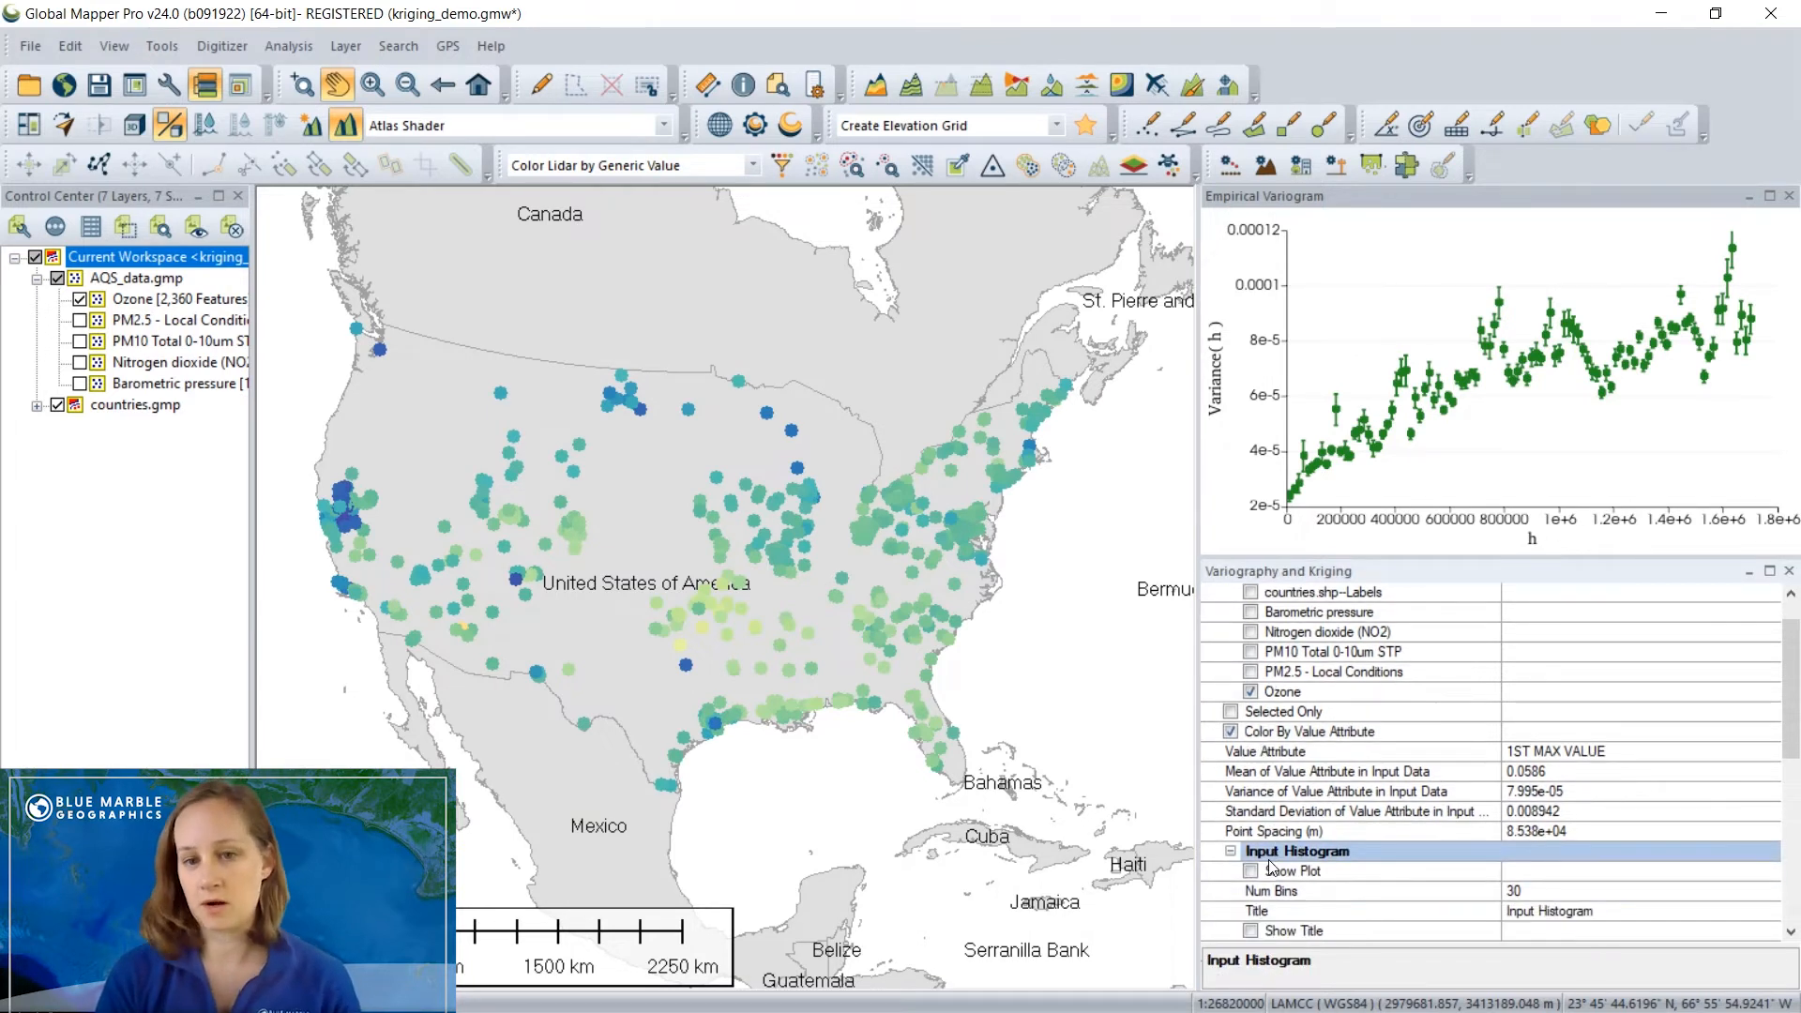
click(1250, 877)
click(1250, 873)
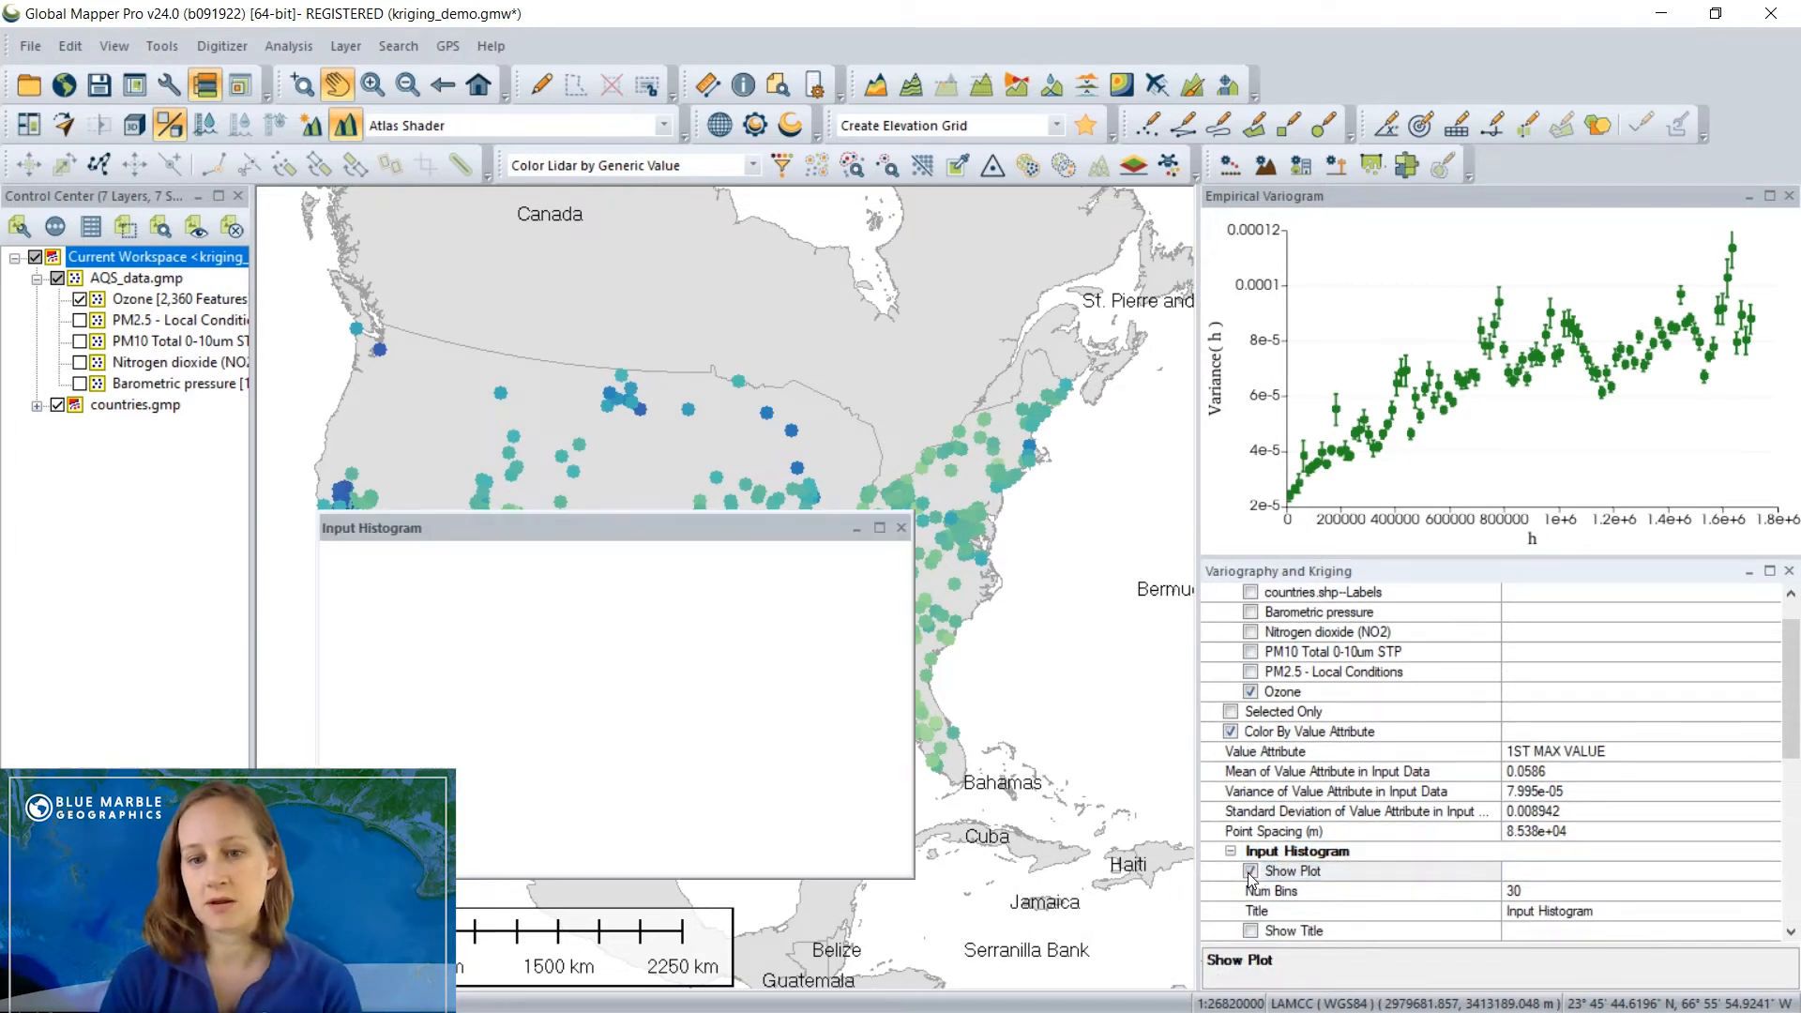
drag(911, 701, 1160, 701)
mouse_move(551, 703)
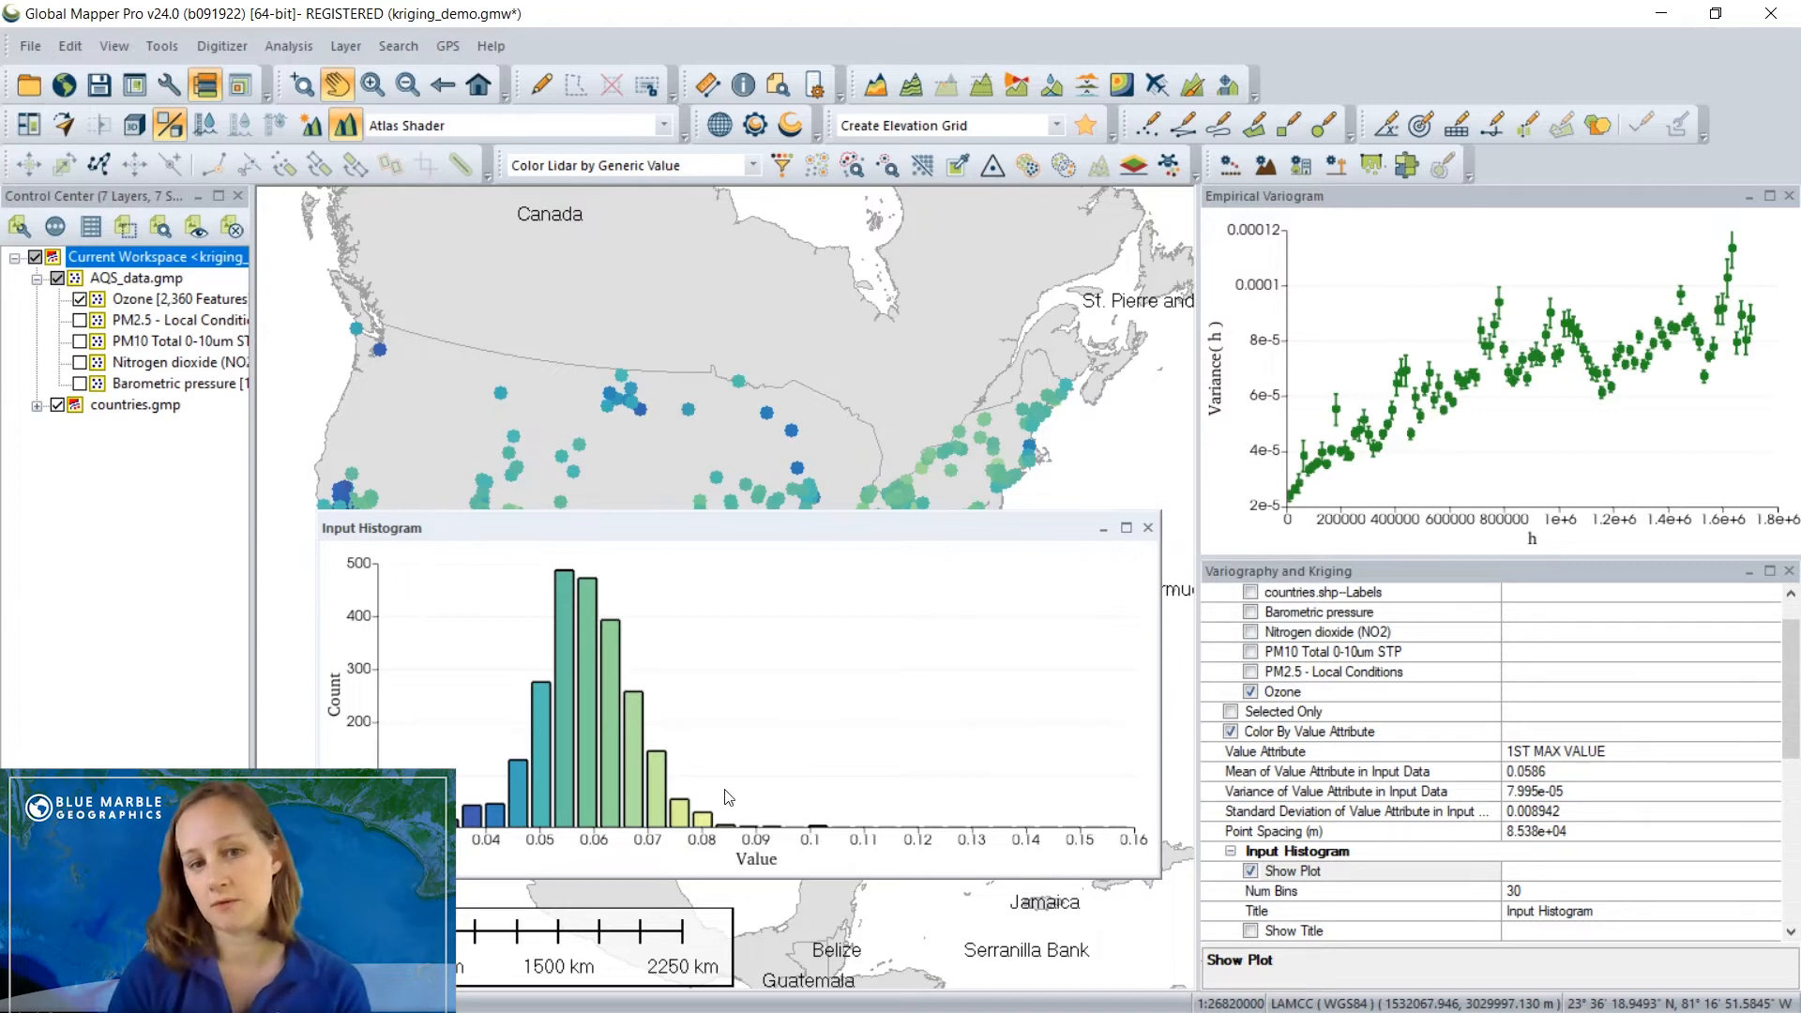
click(1148, 529)
Collapse the input histogram settings and set the empirical variogram's number of bins to 99.
scroll(1620, 838, down, 2)
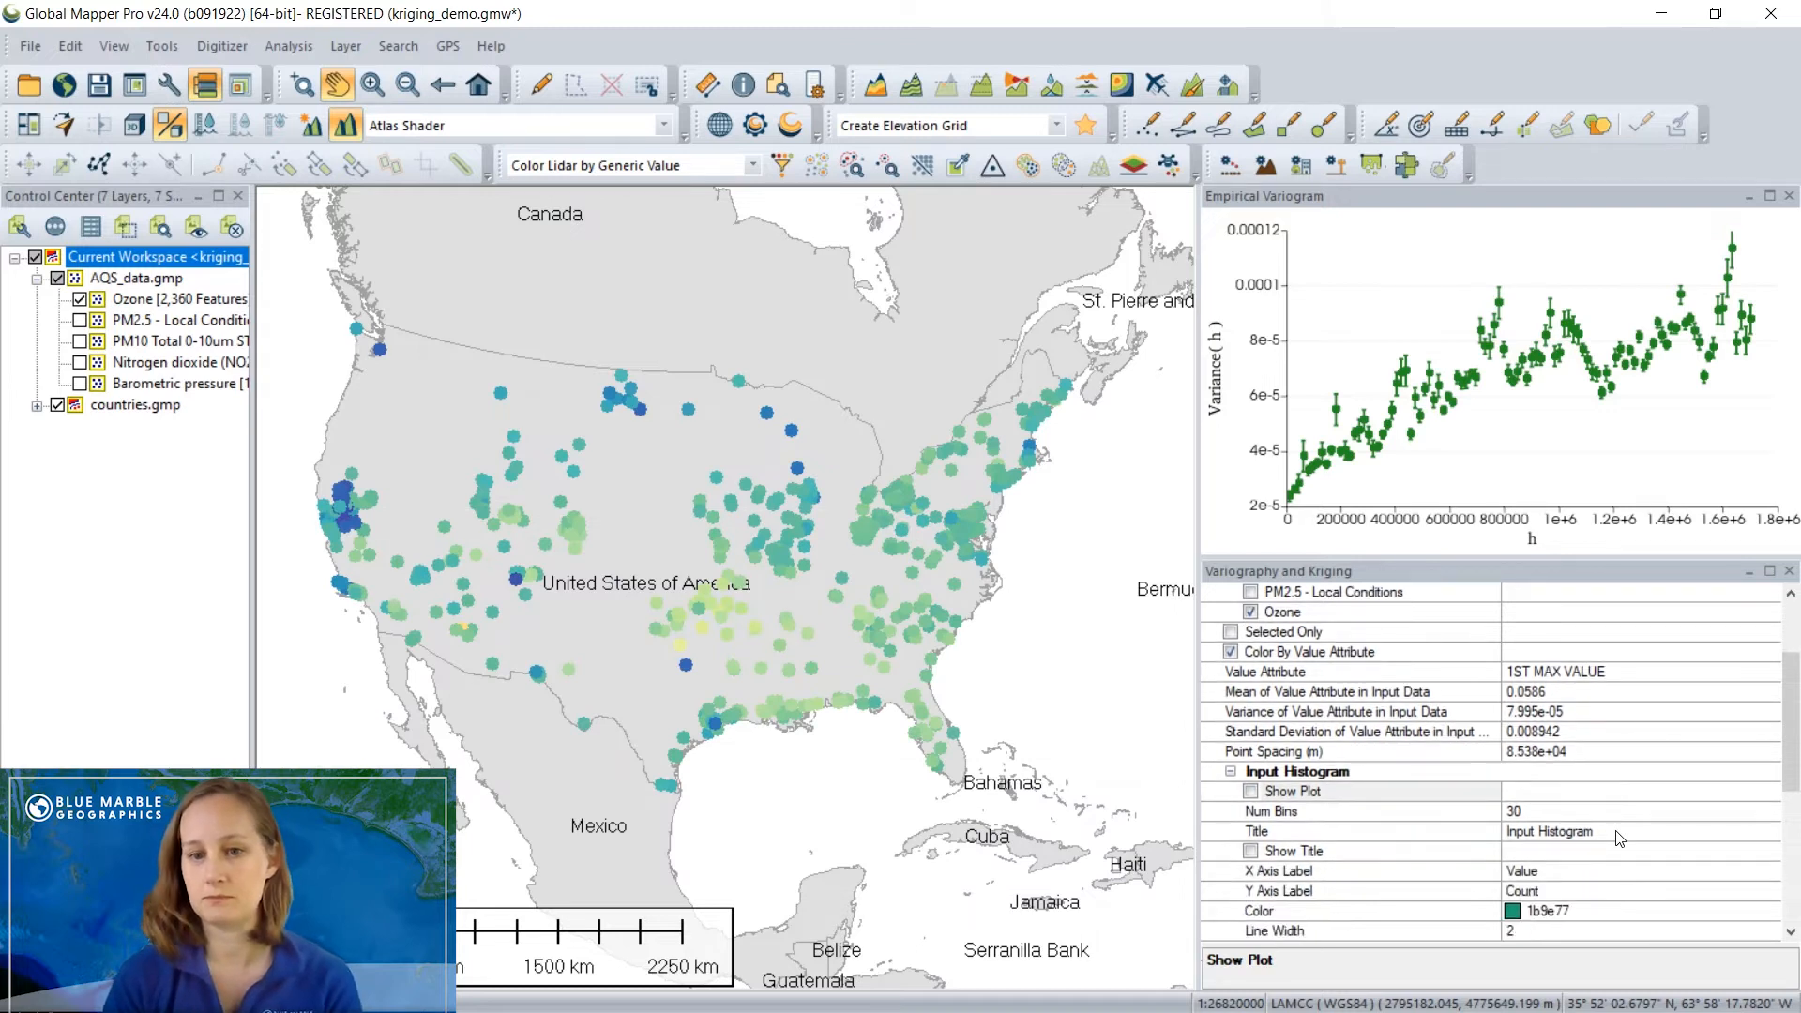
scroll(1613, 830, down, 1)
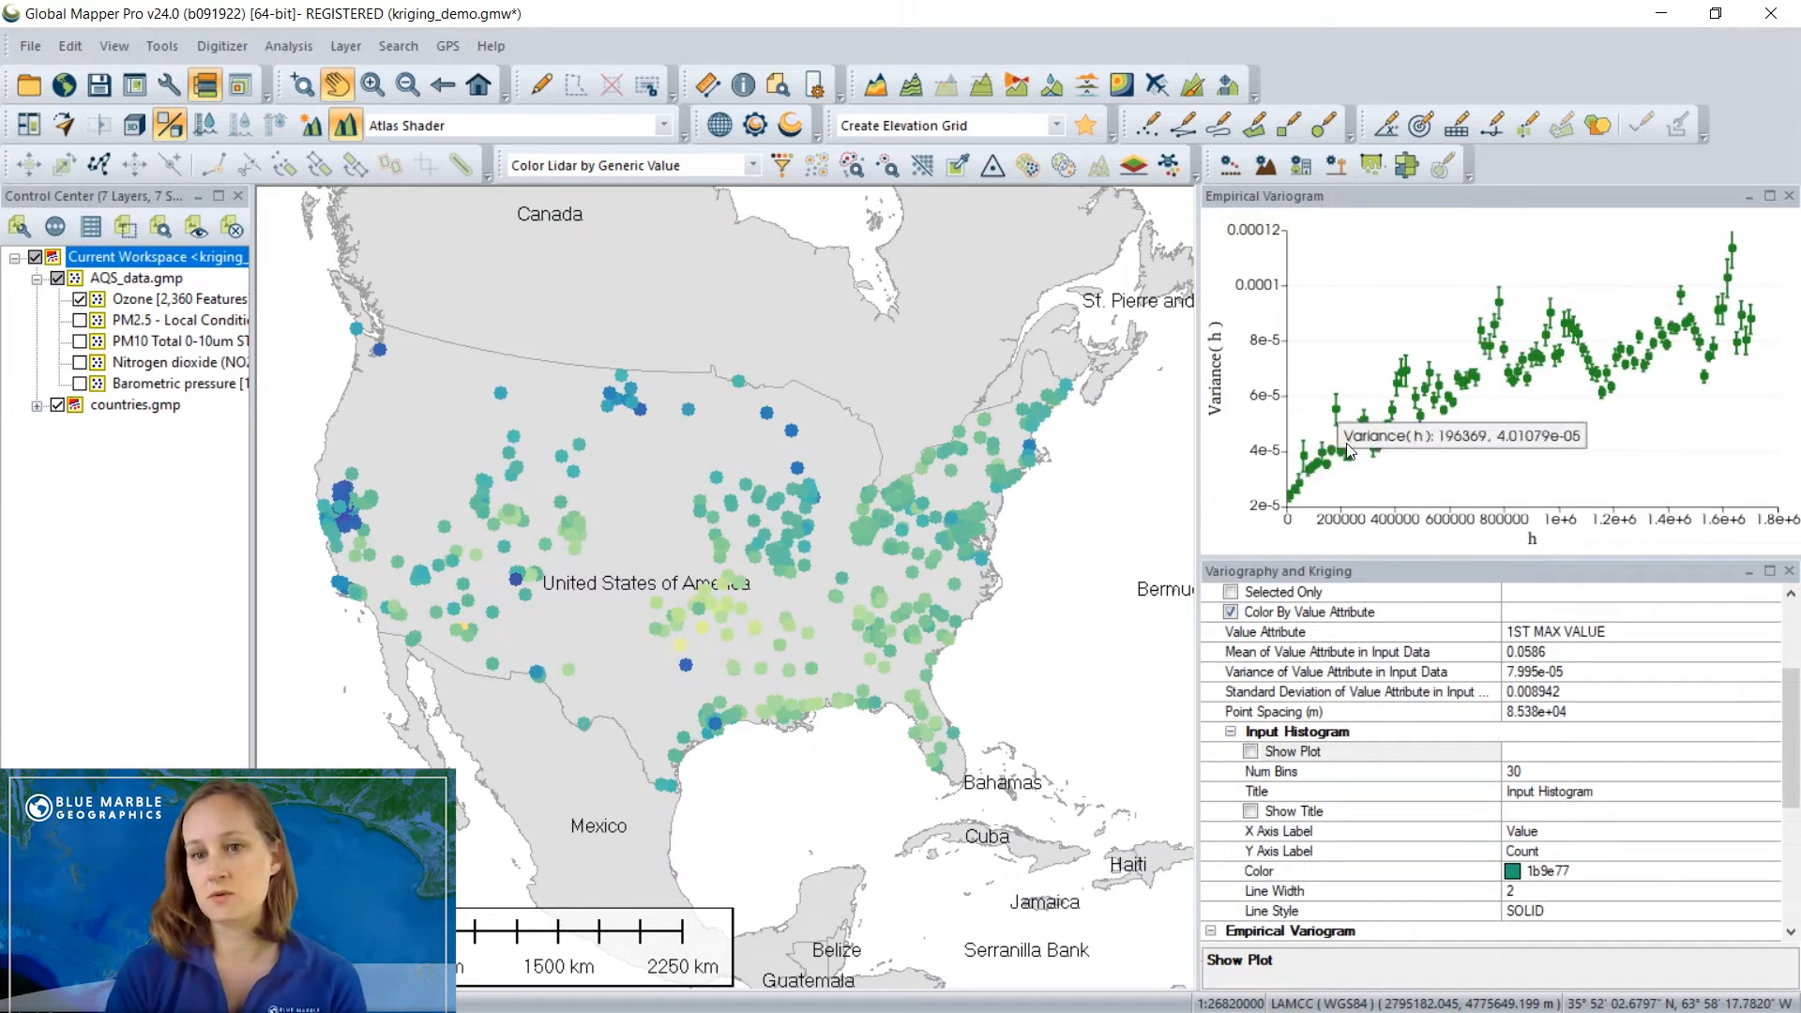
mouse_move(1294, 498)
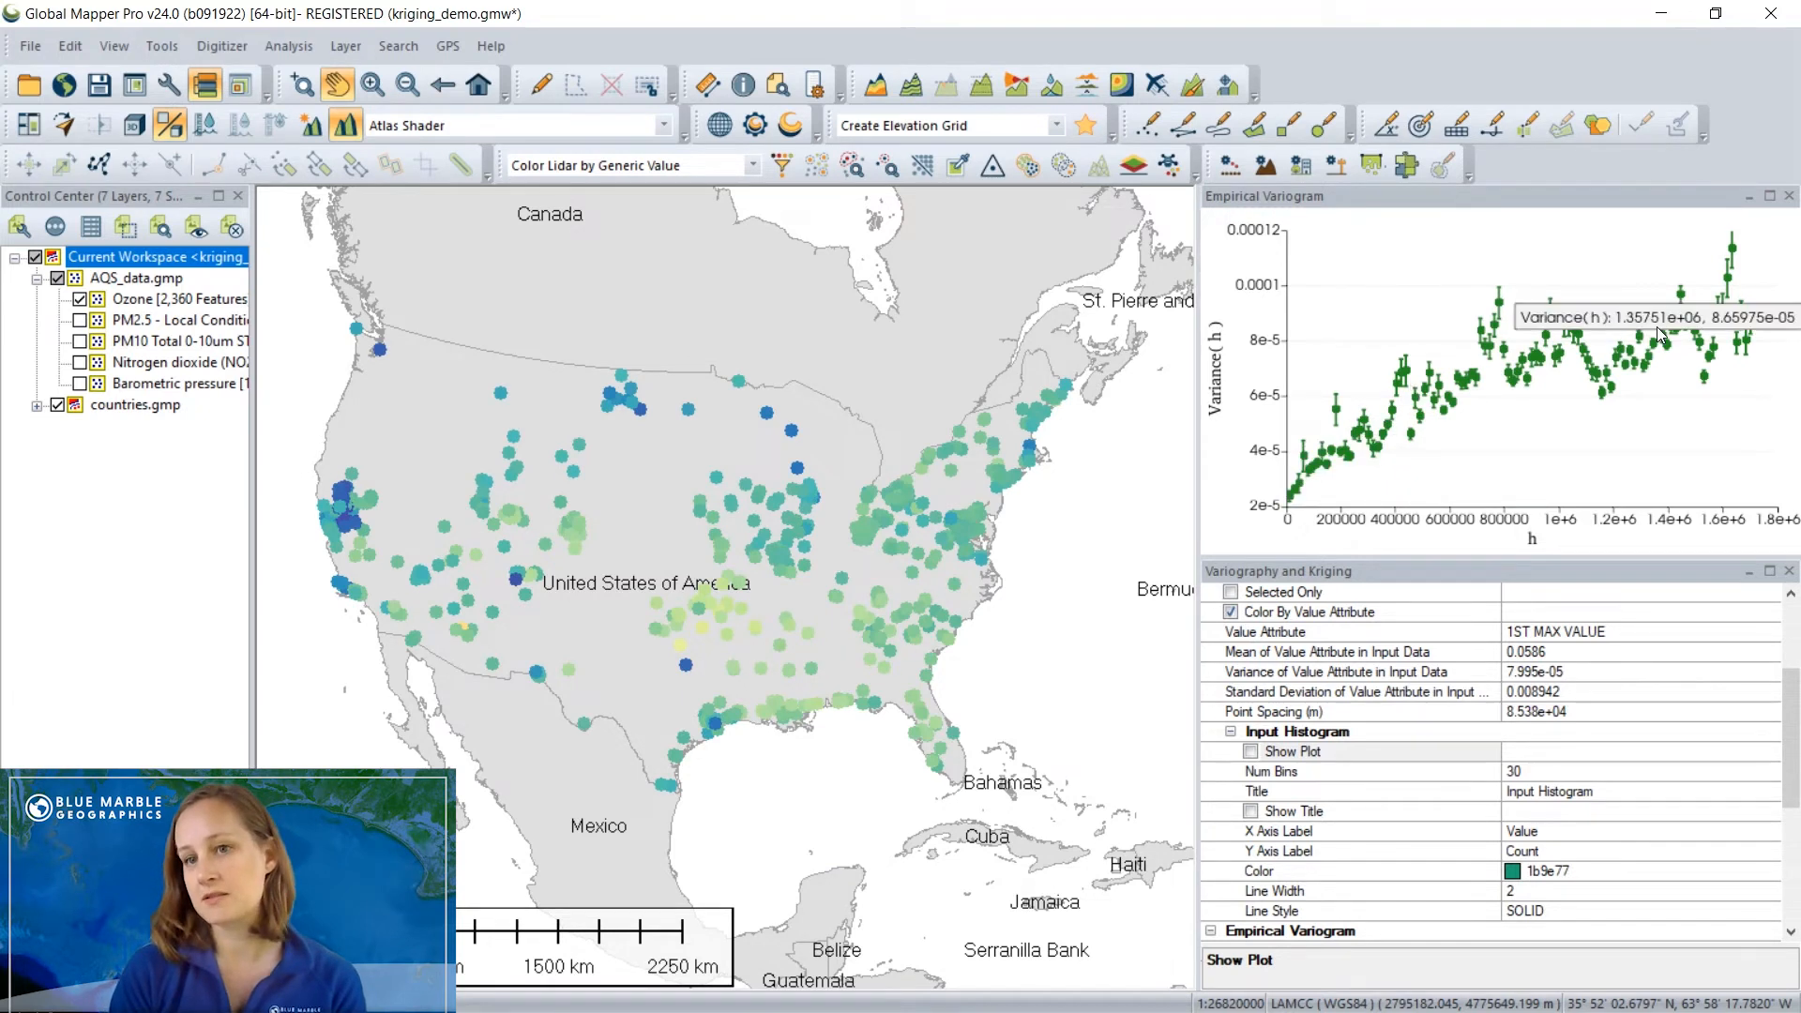
mouse_move(1743, 321)
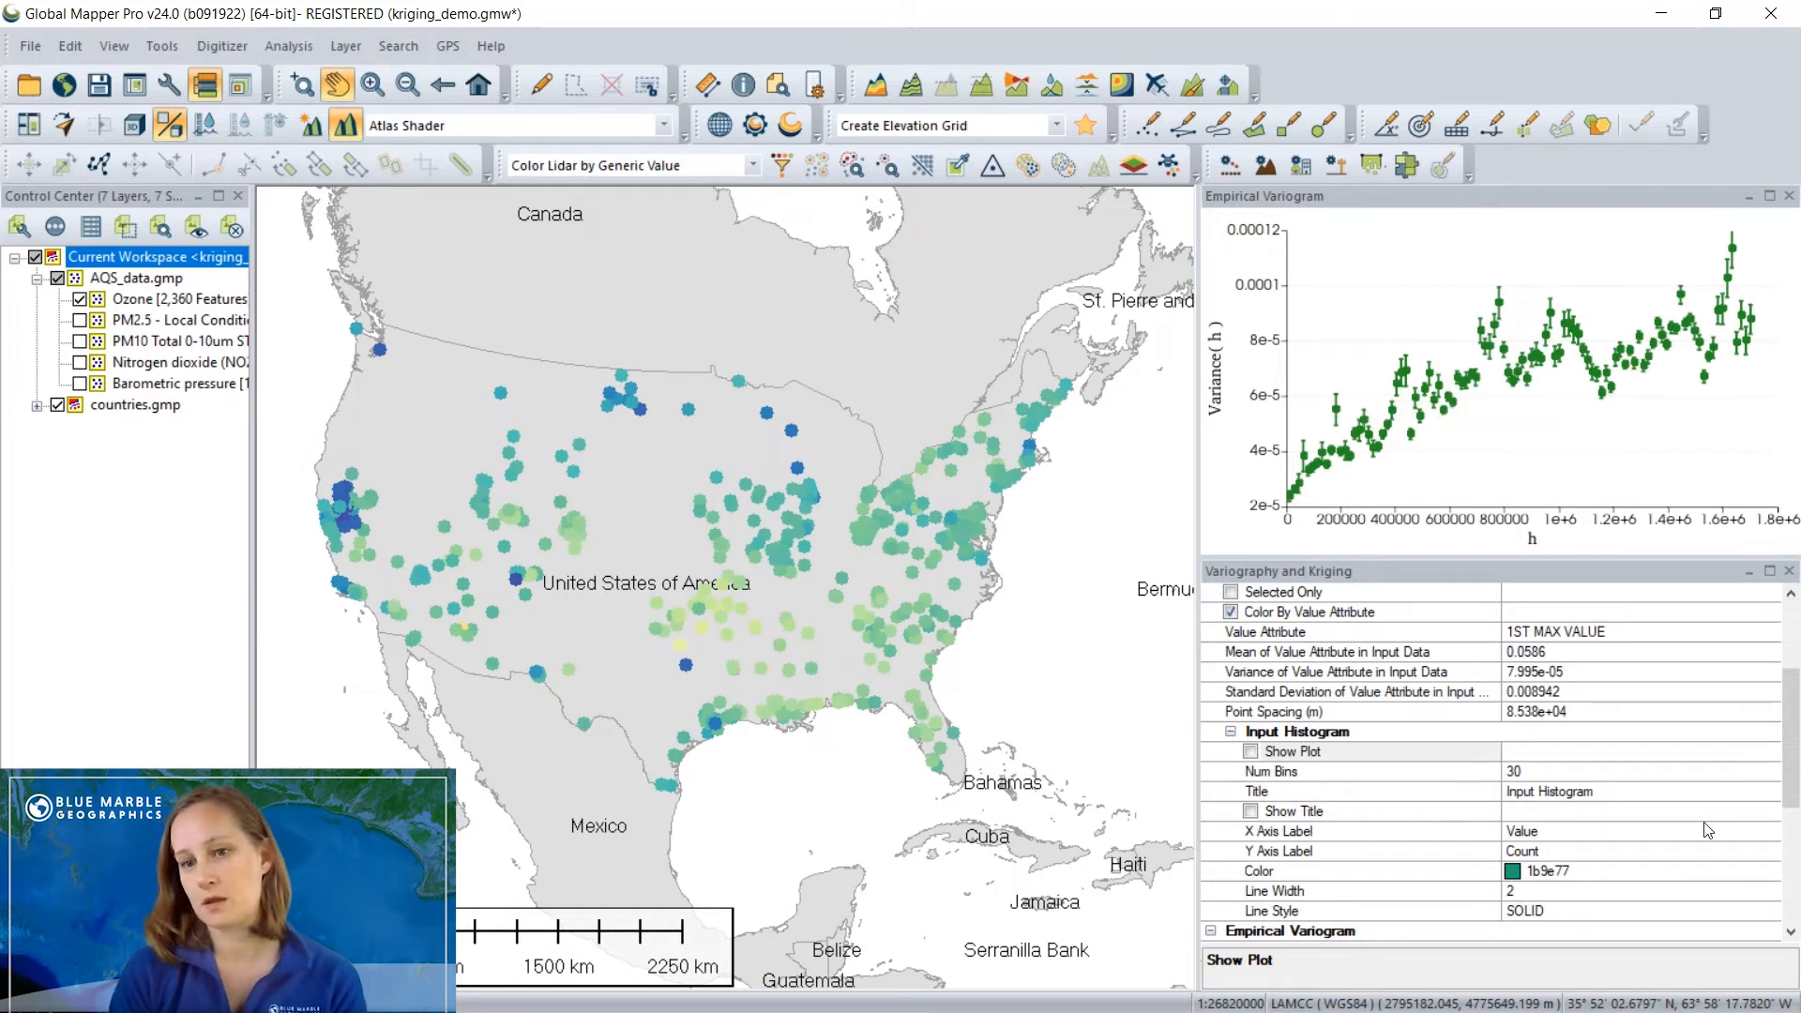
scroll(1708, 831, down, 1)
scroll(1658, 799, down, 1)
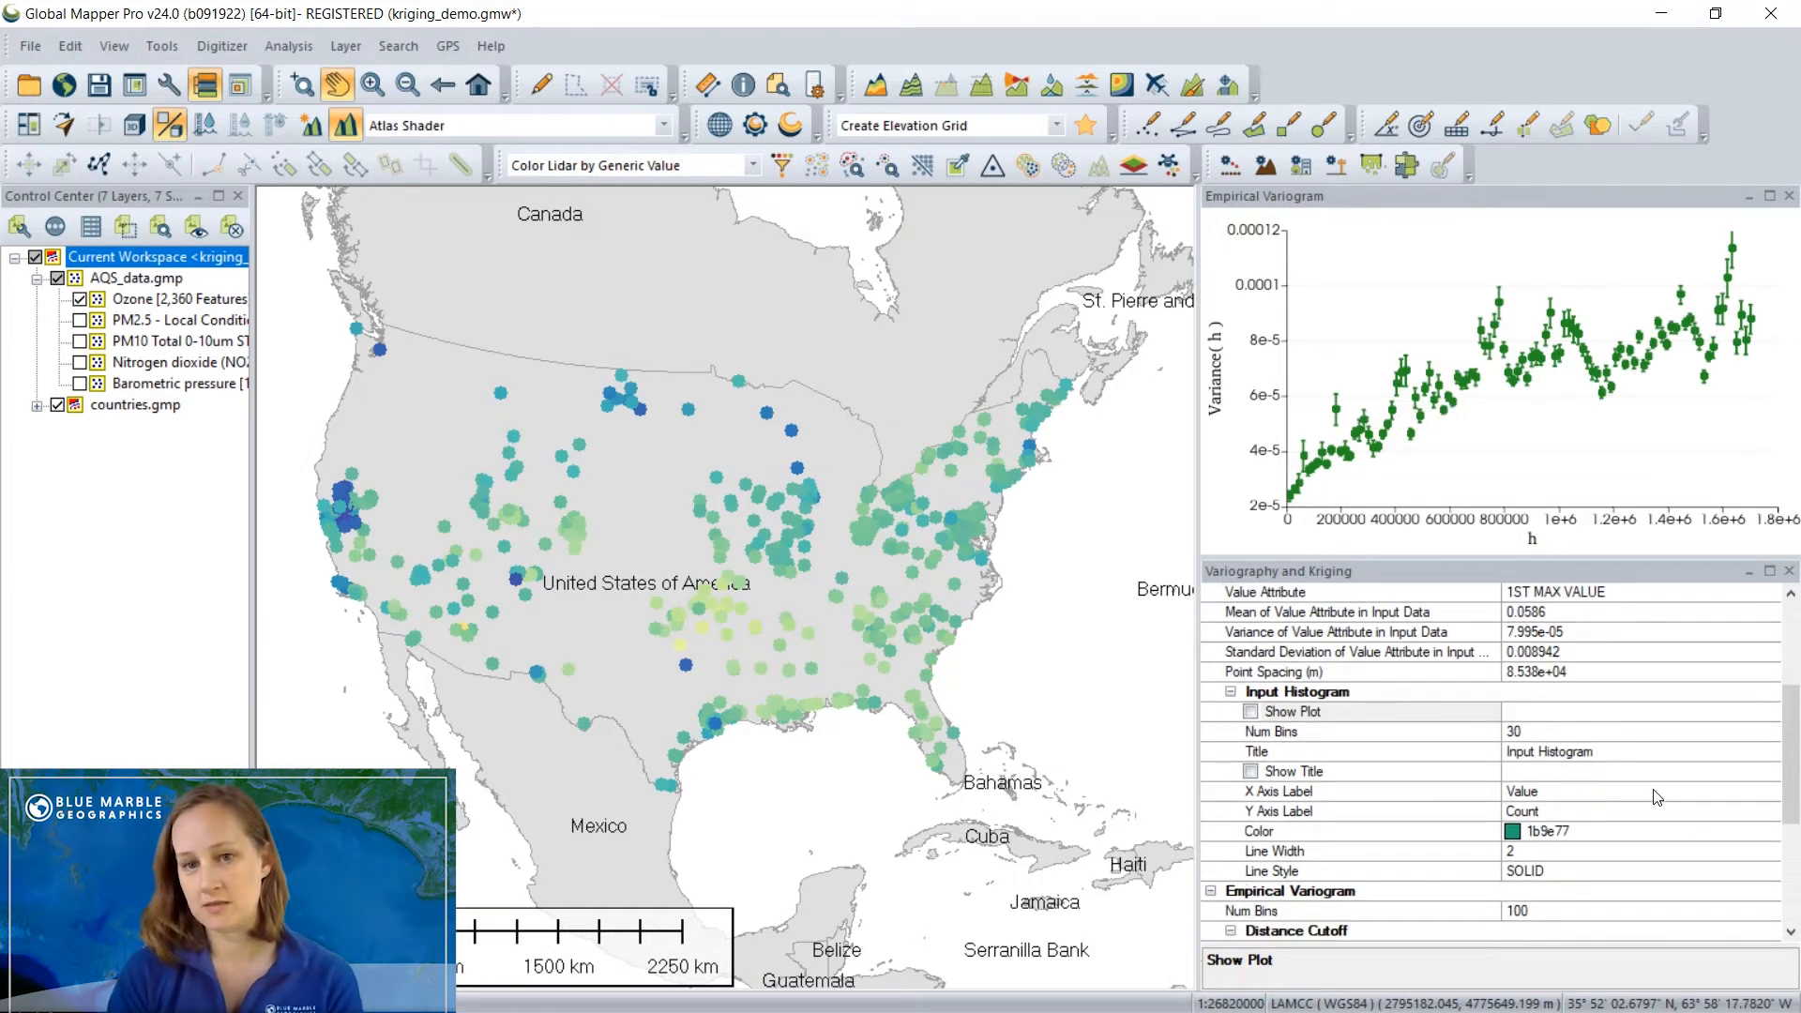
click(1552, 733)
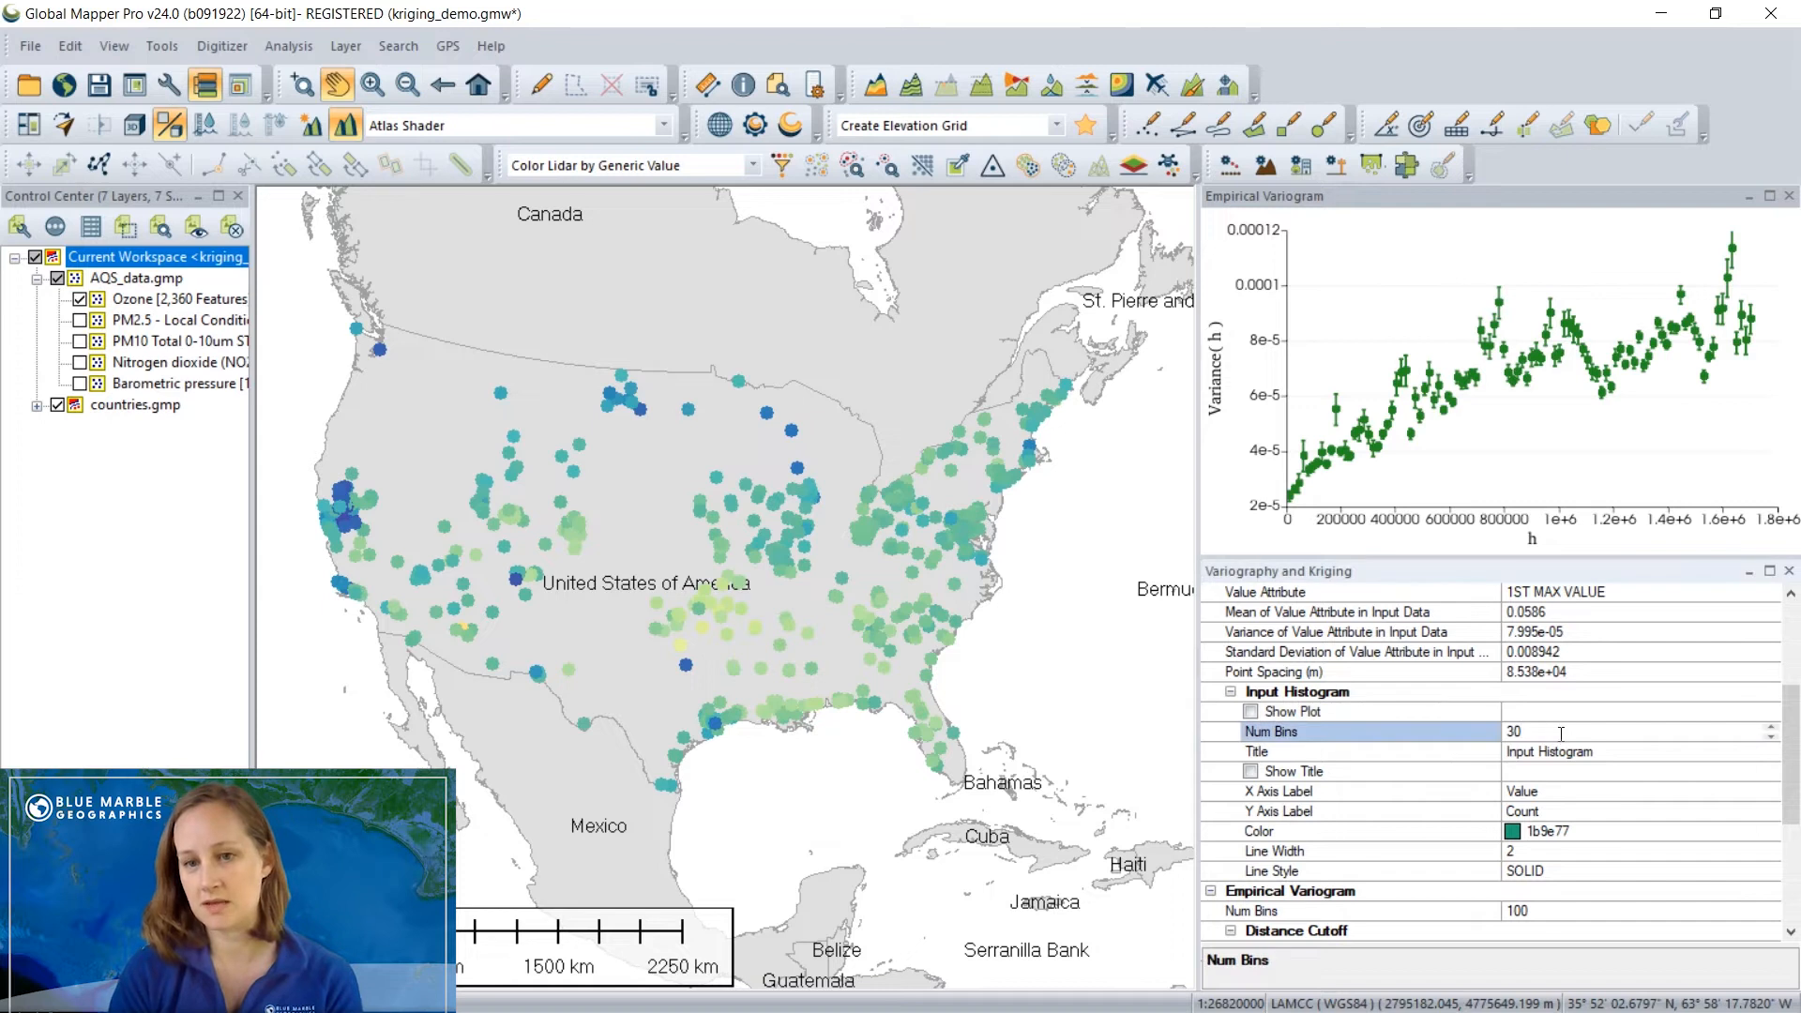
click(1231, 692)
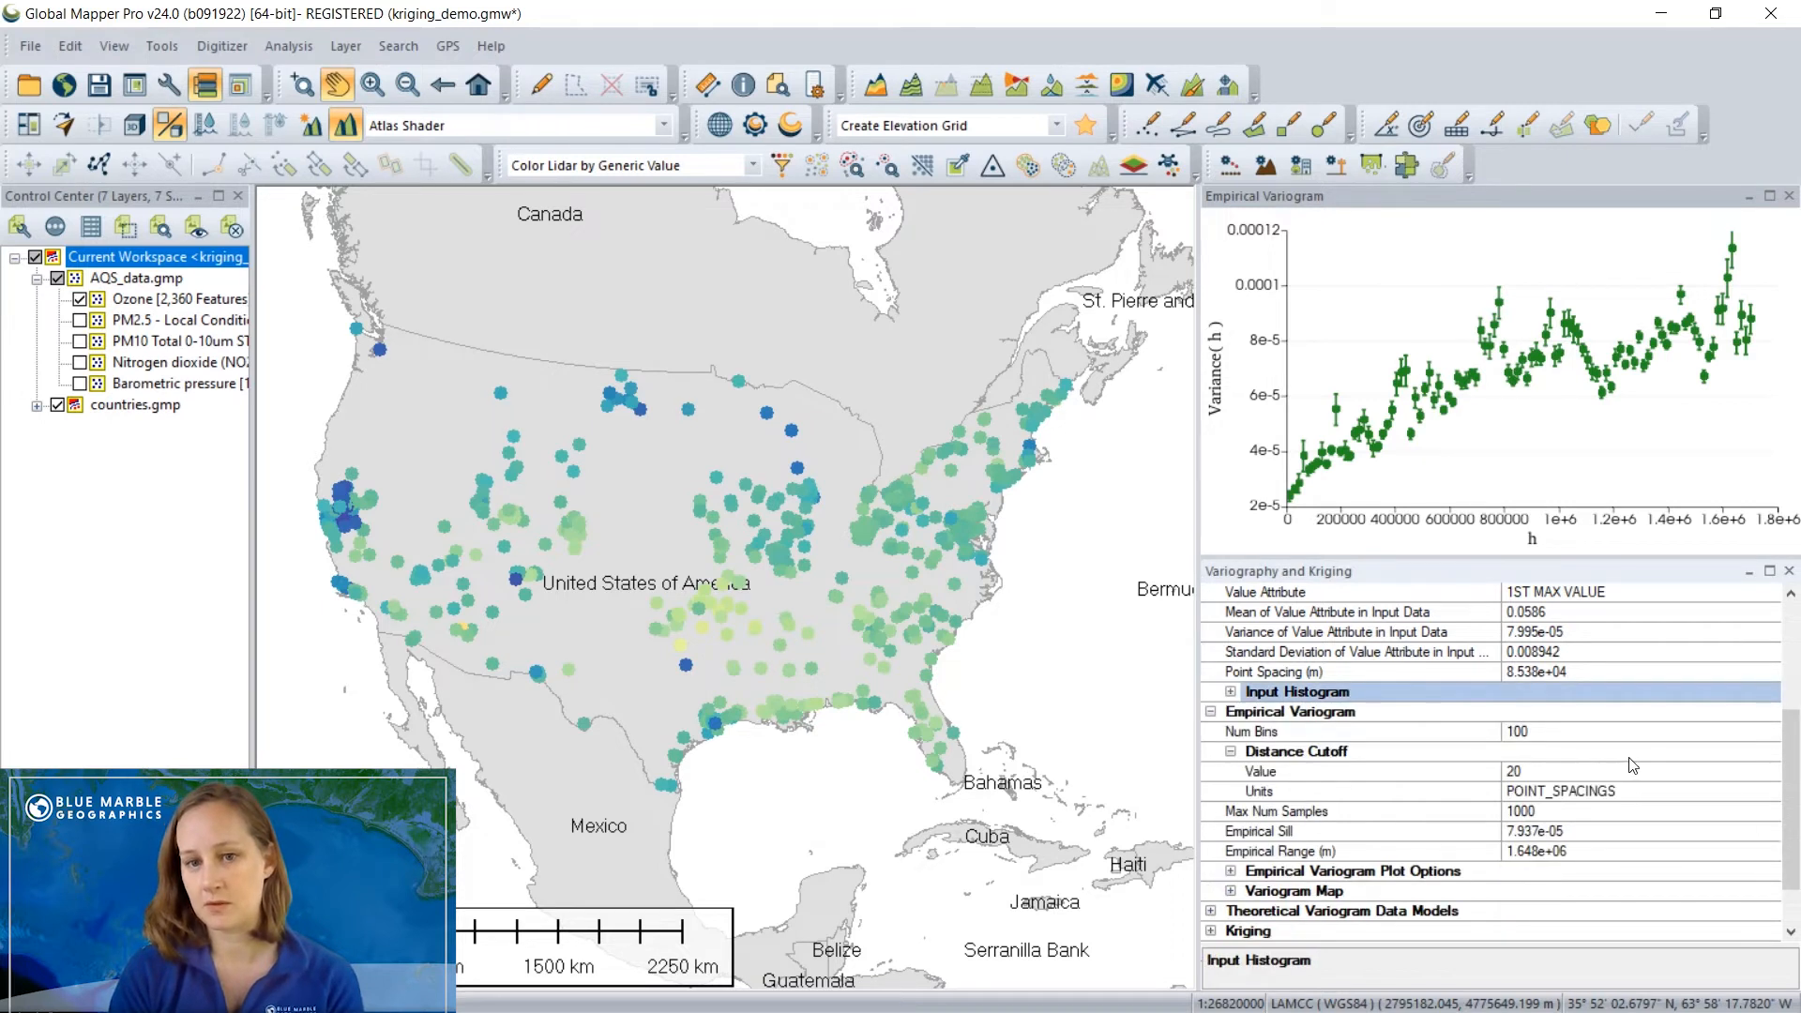
click(1553, 733)
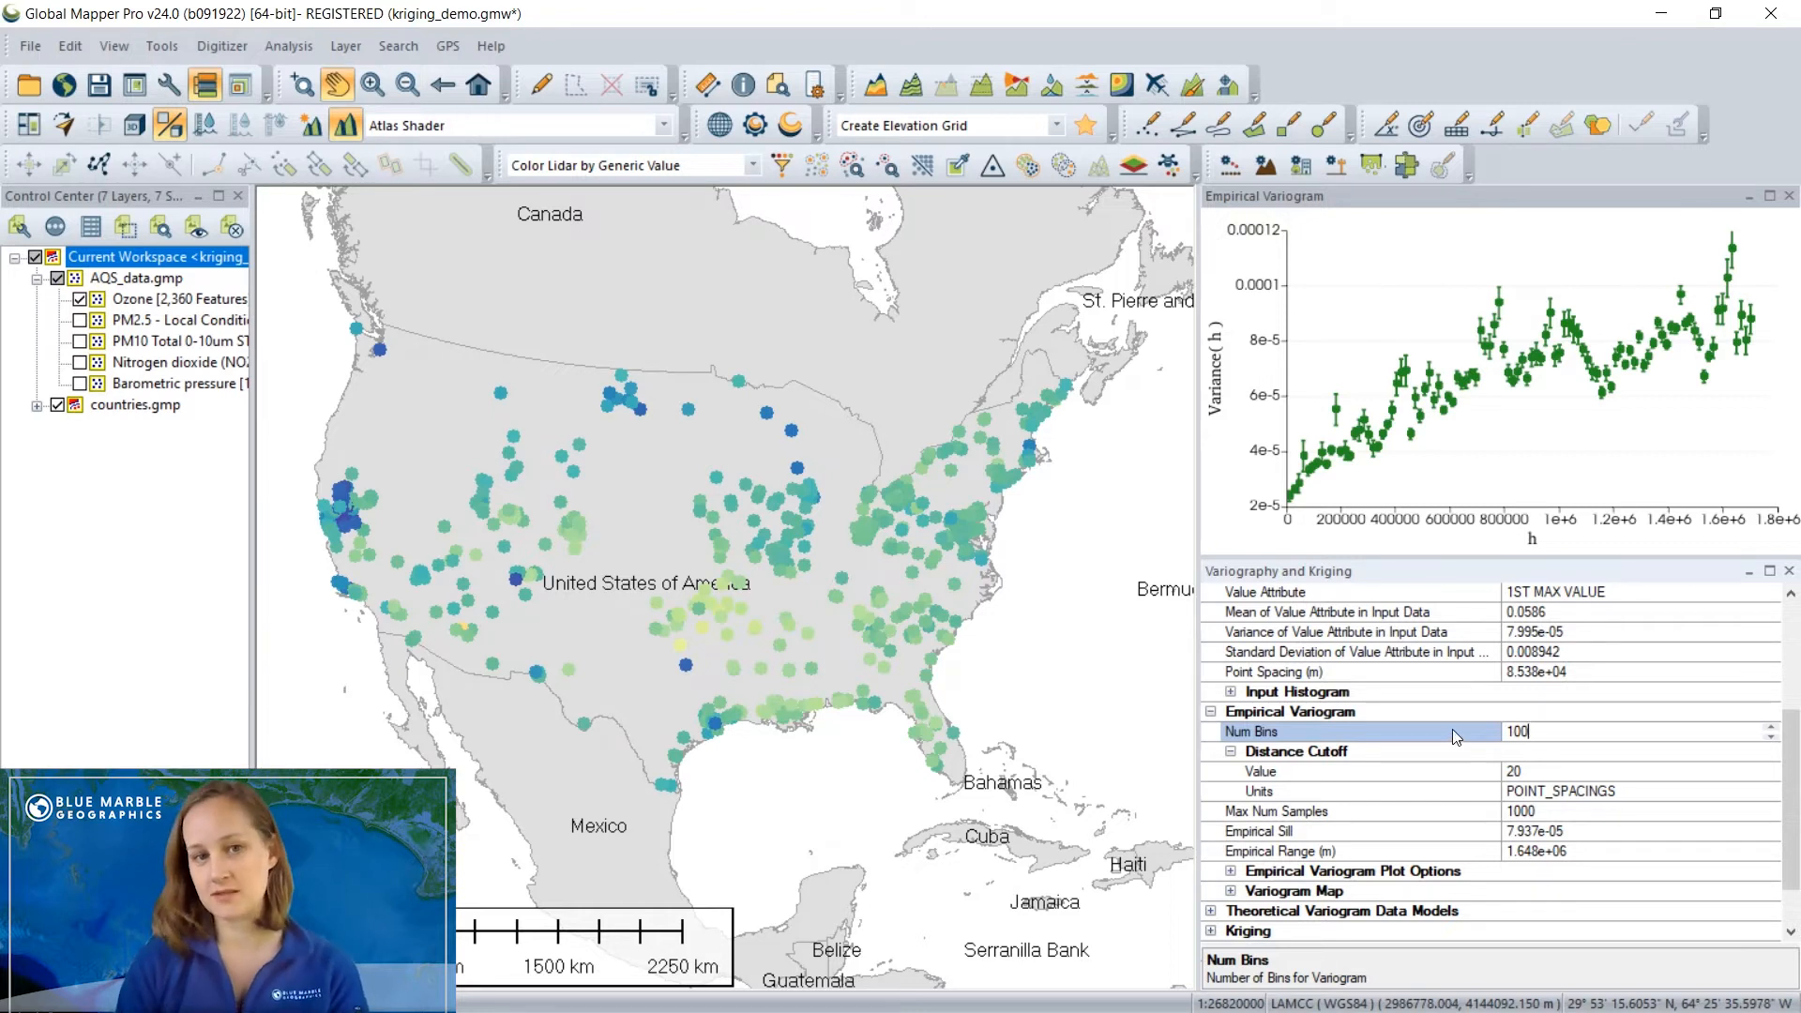
scroll(1459, 815, down, 1)
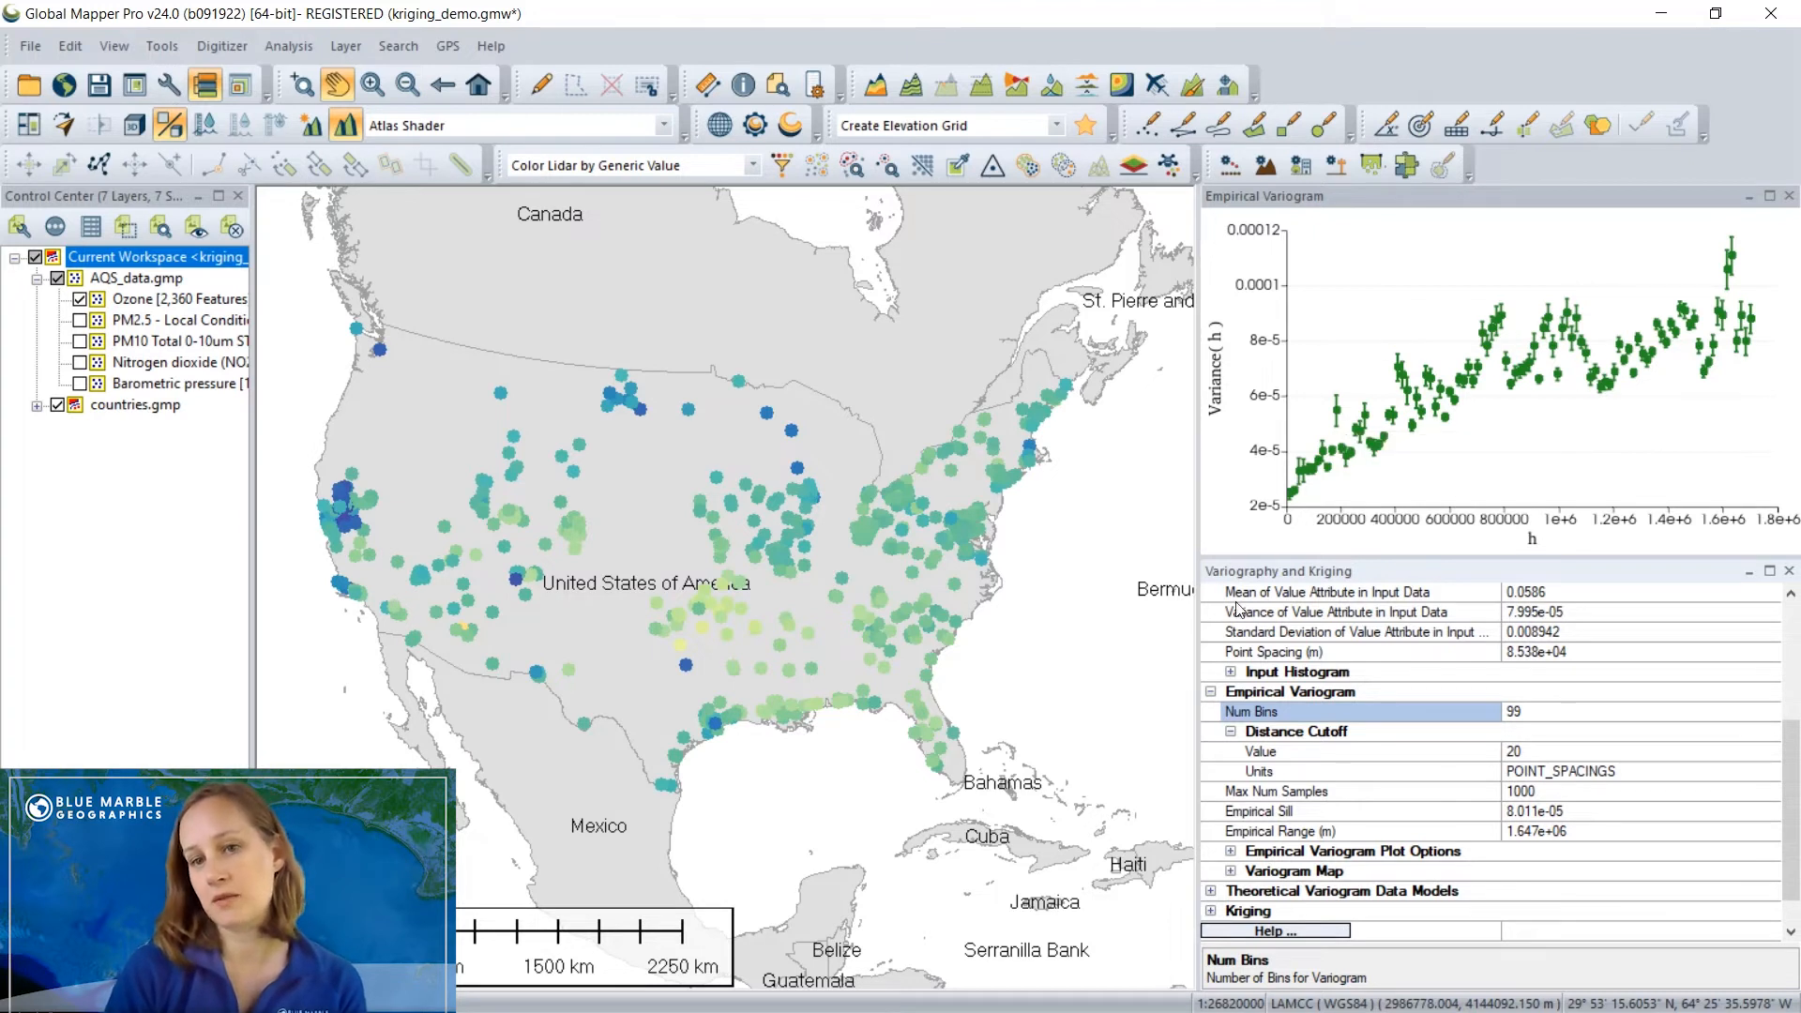
Plot the linear theoretical model on the variogram and check its Reduced Chi Sq Score against the curve.
click(1210, 891)
scroll(1281, 896, down, 1)
scroll(1281, 896, down, 1)
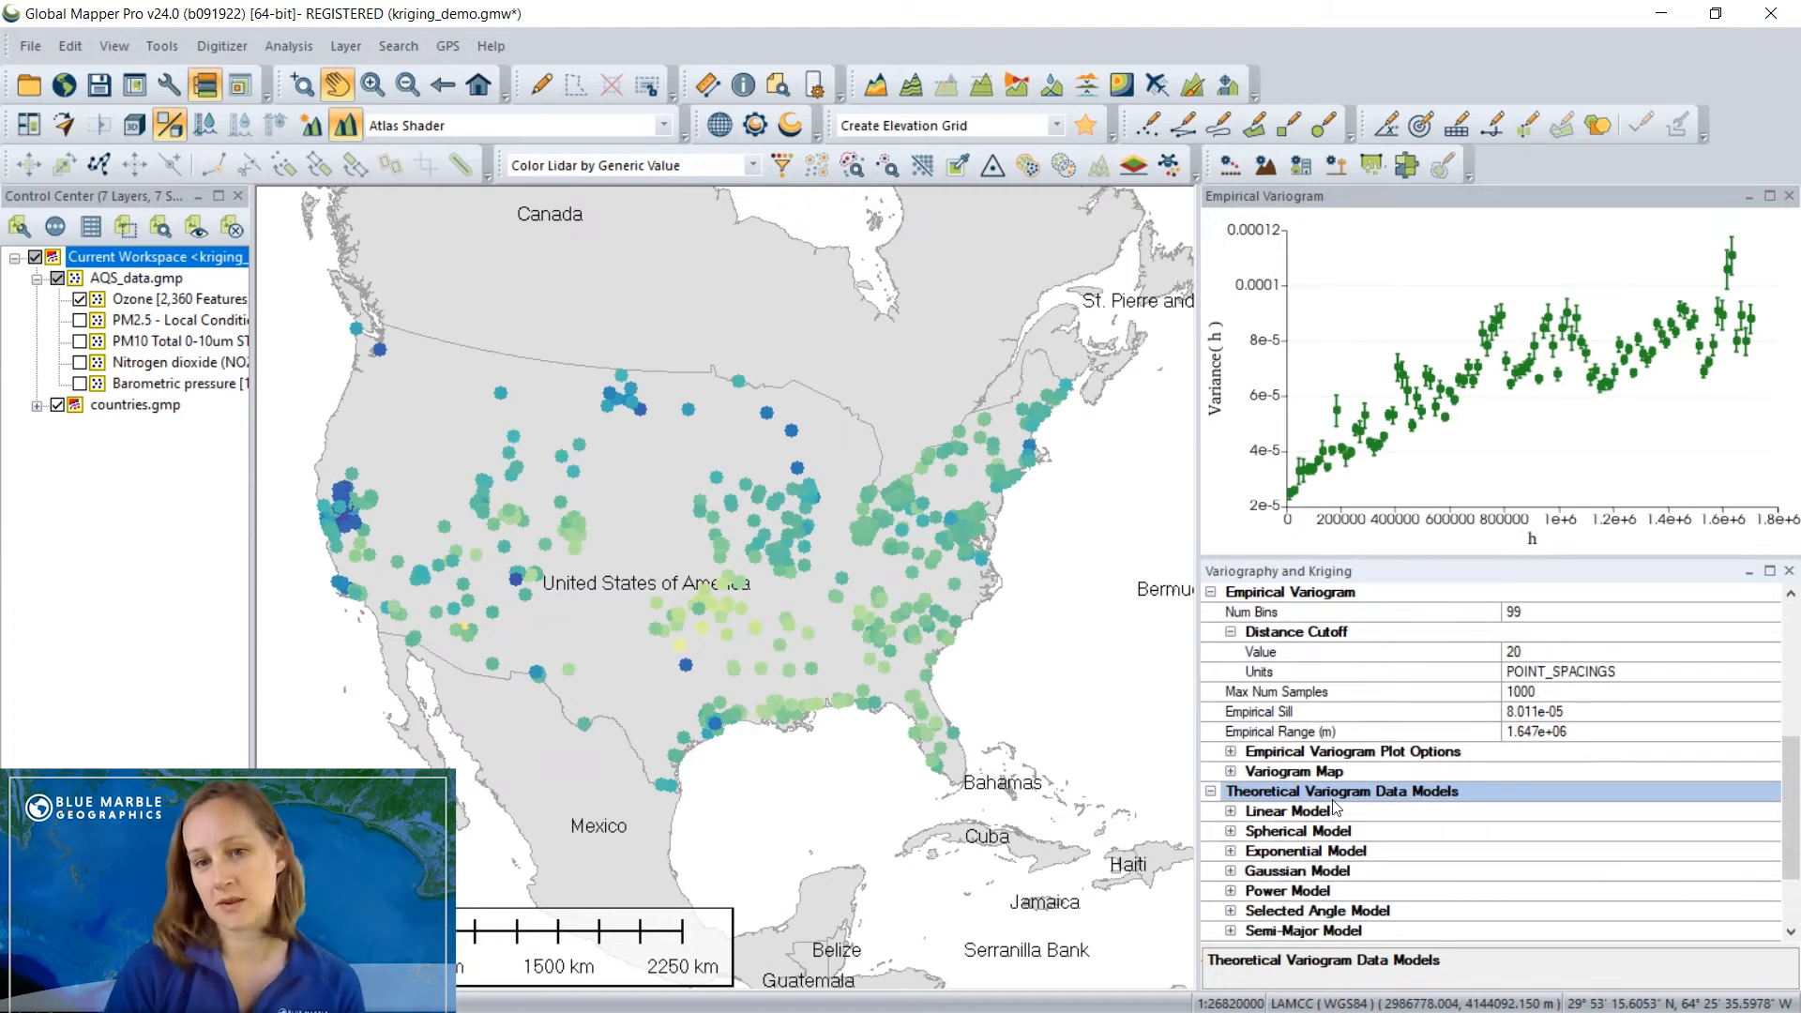
scroll(1378, 803, down, 1)
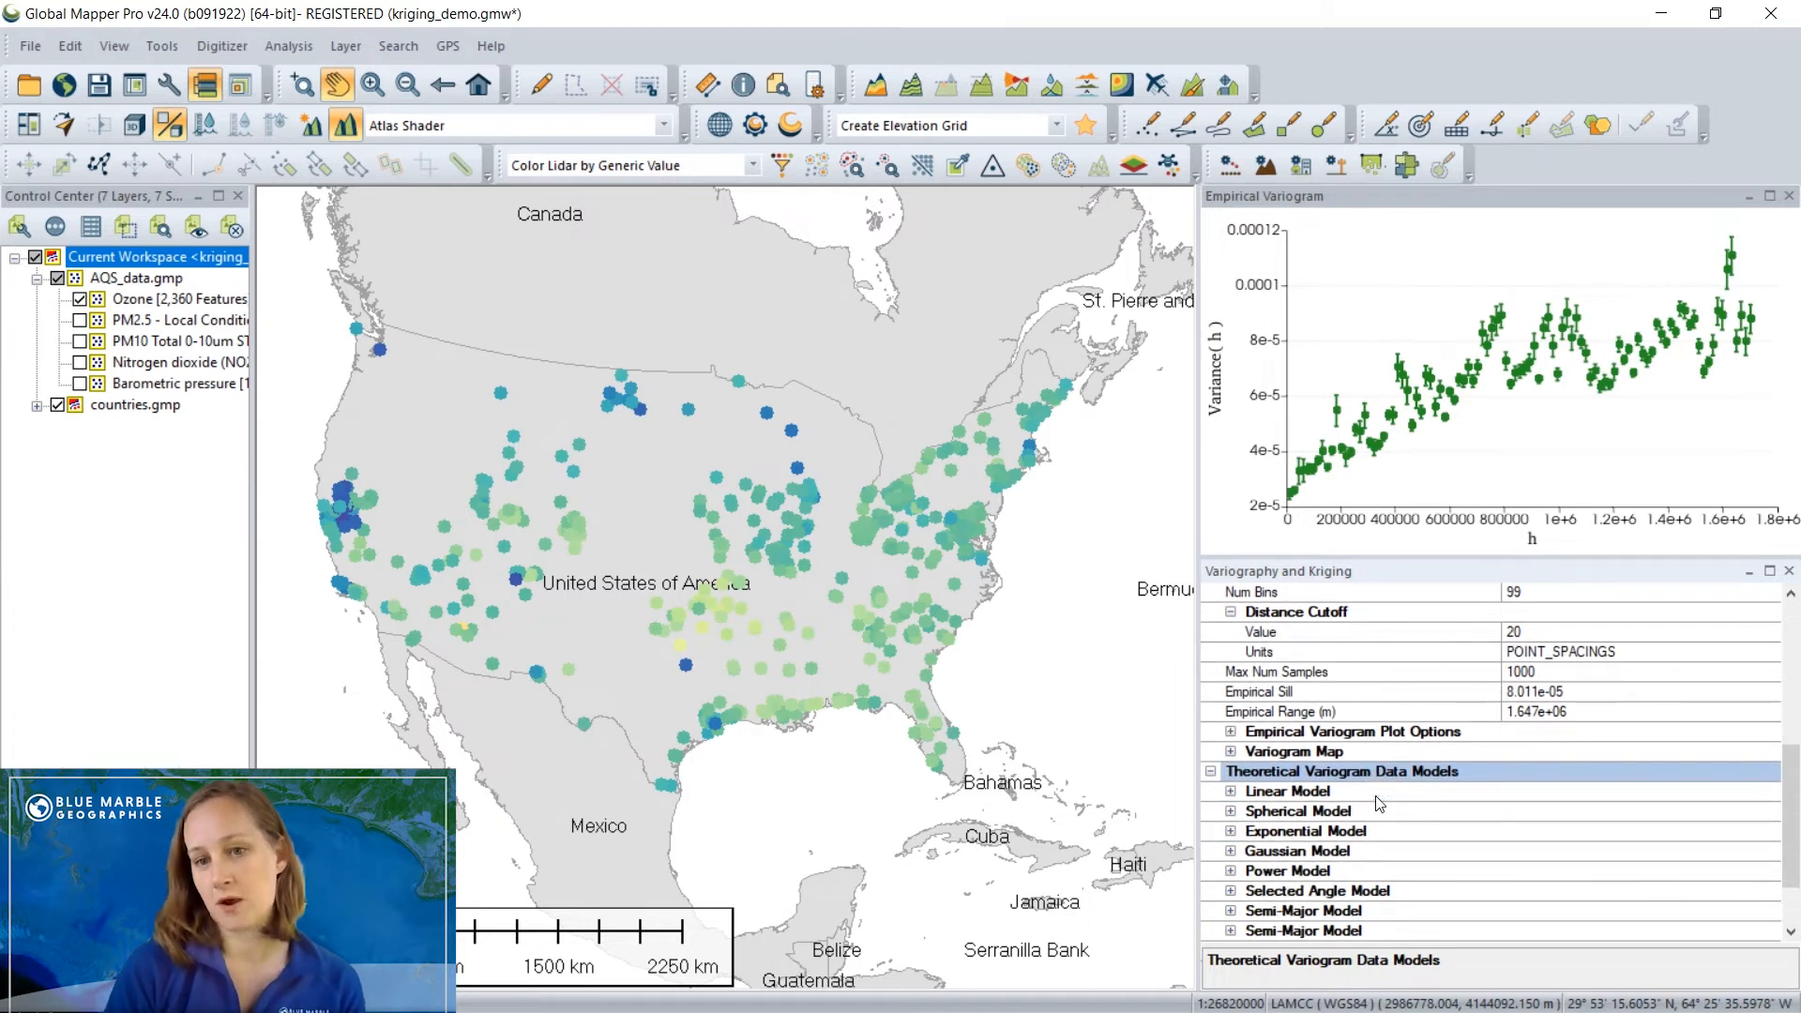
click(1231, 792)
click(1251, 811)
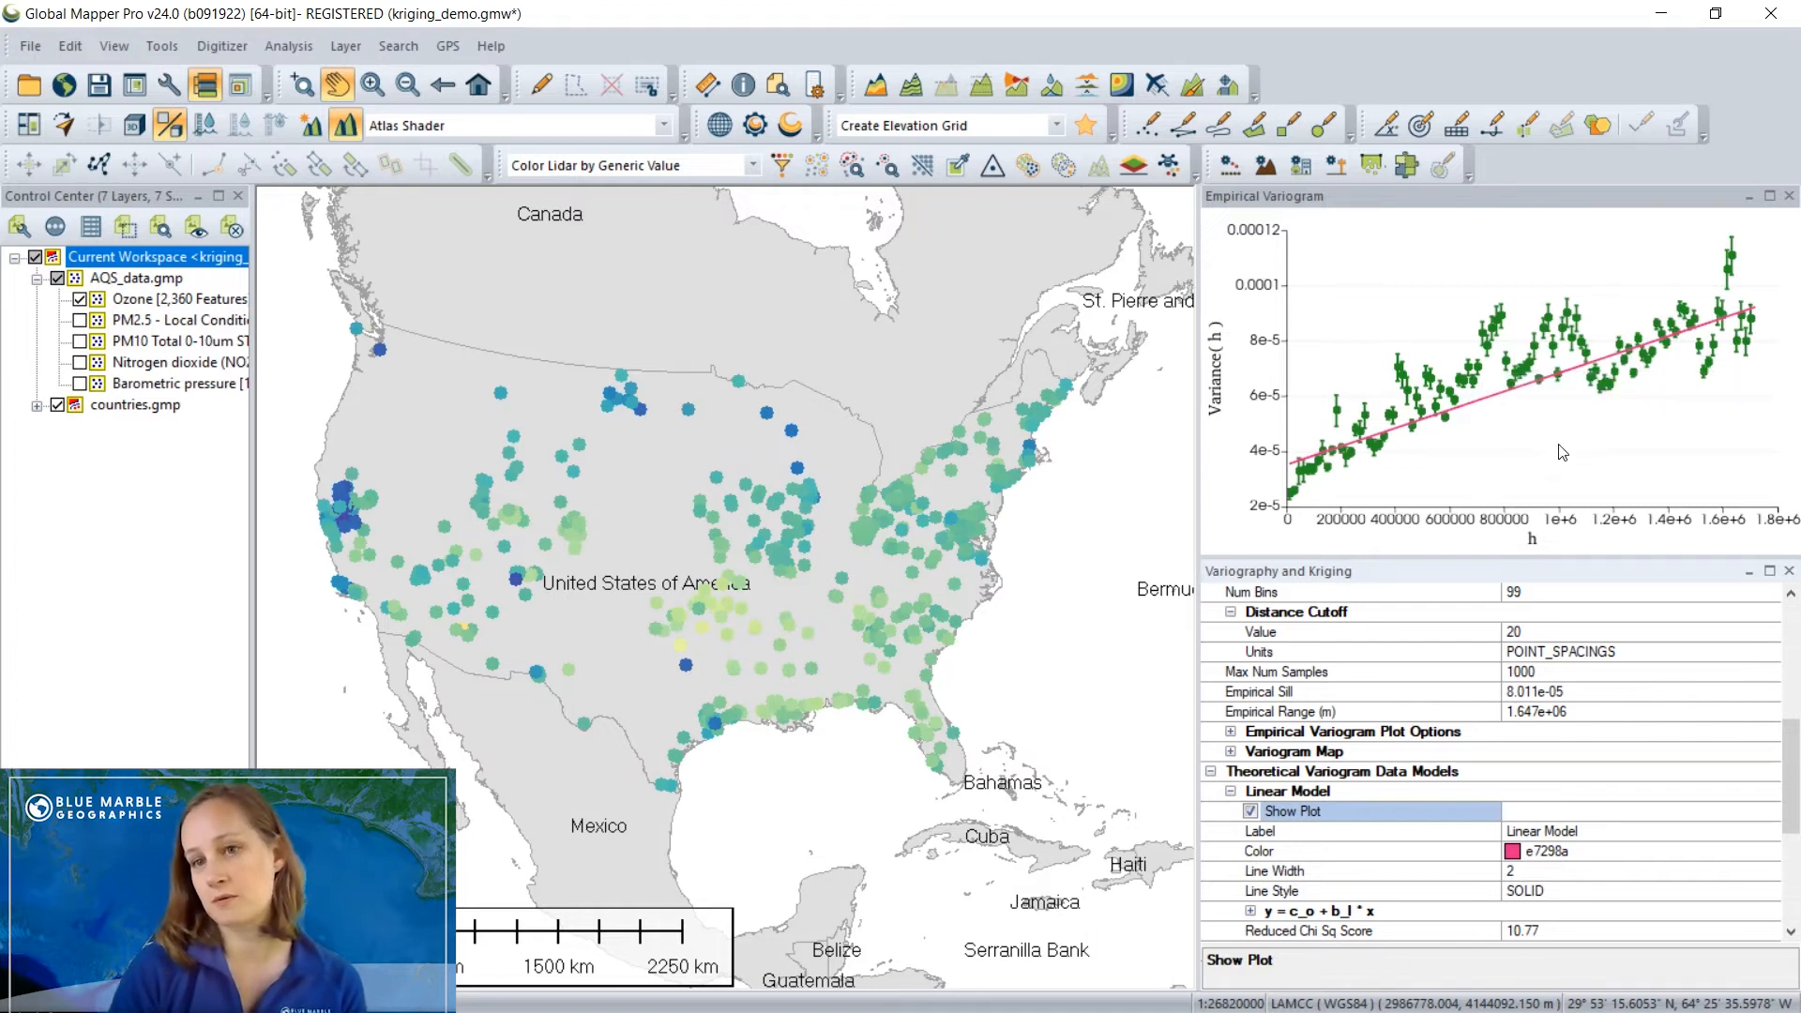
scroll(1455, 881, down, 1)
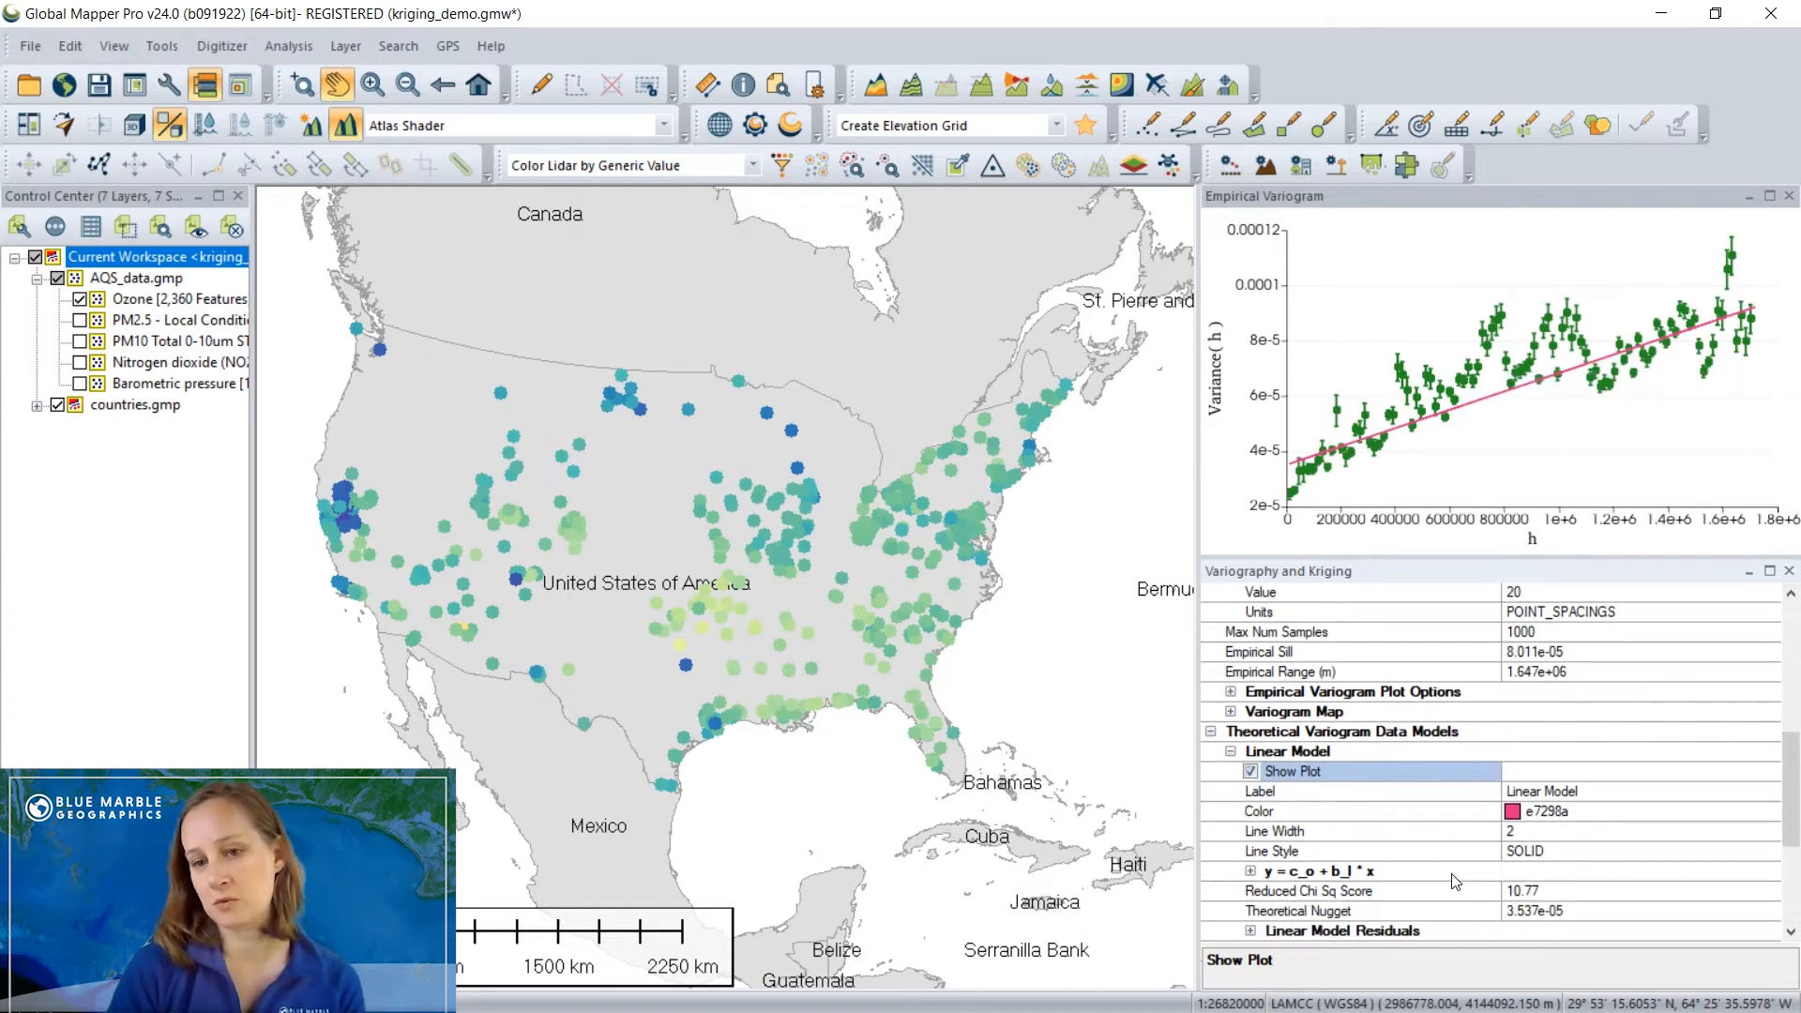
click(1560, 891)
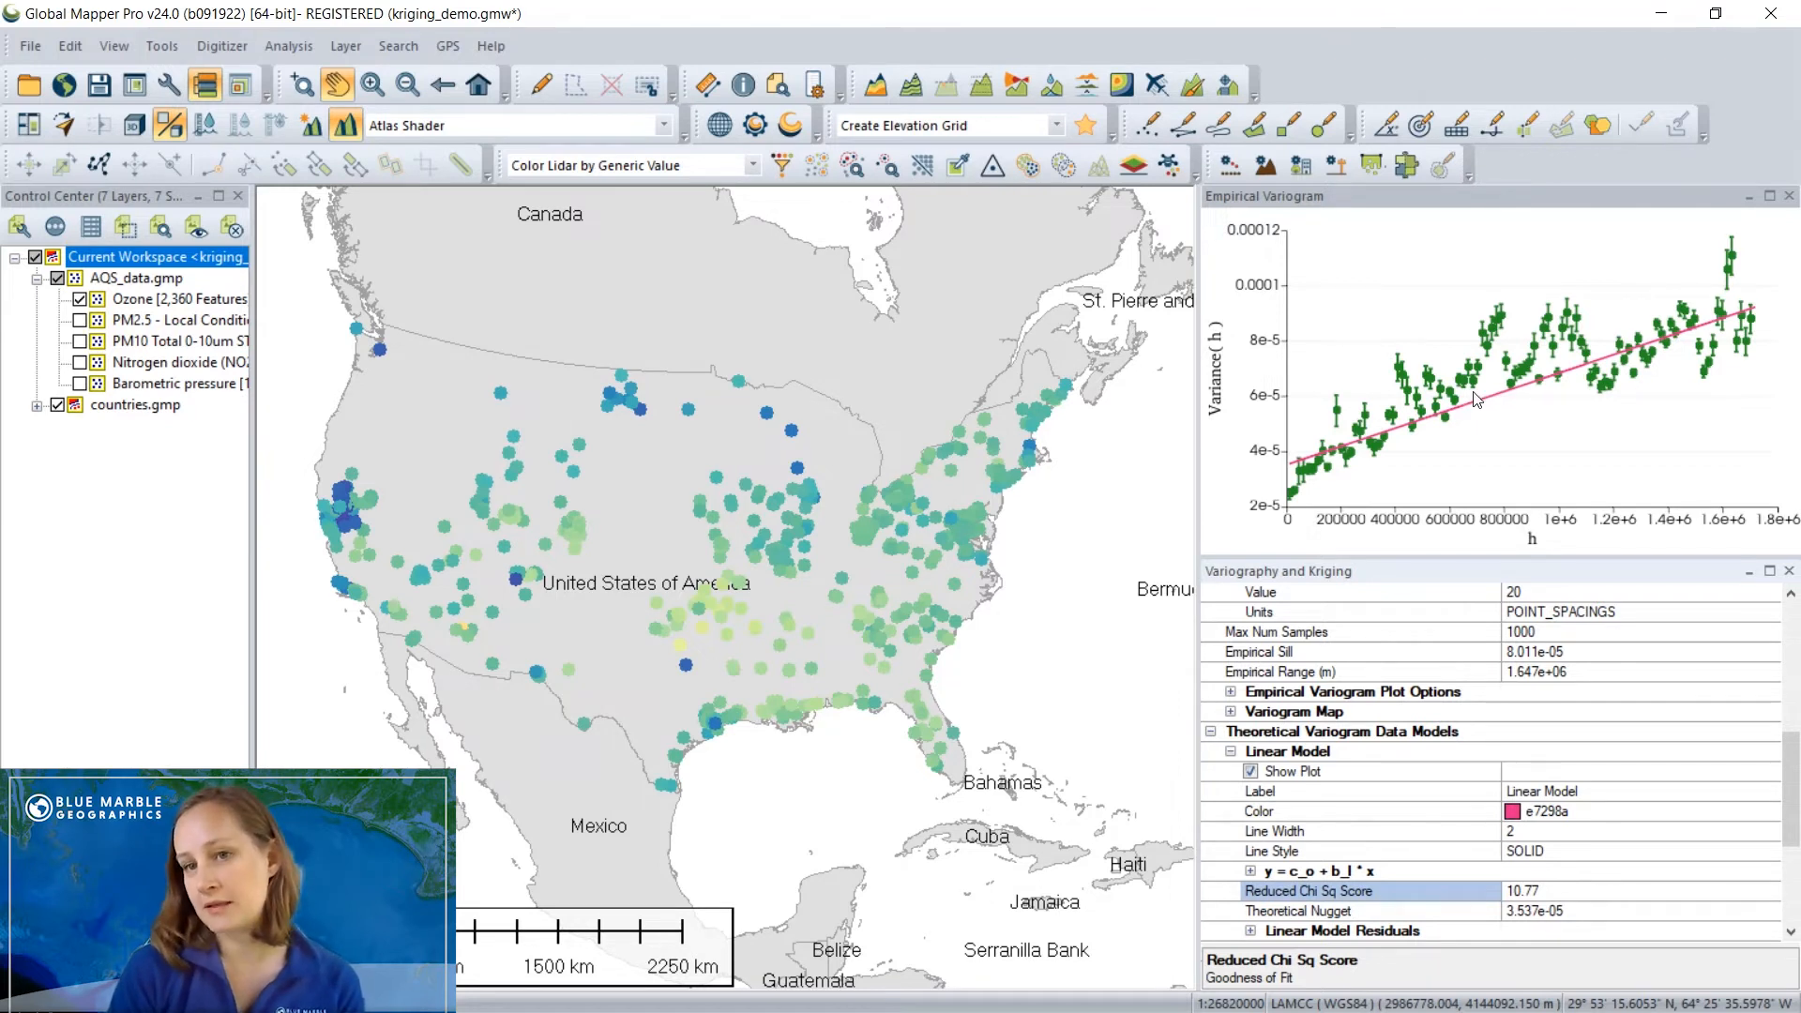
mouse_move(1461, 416)
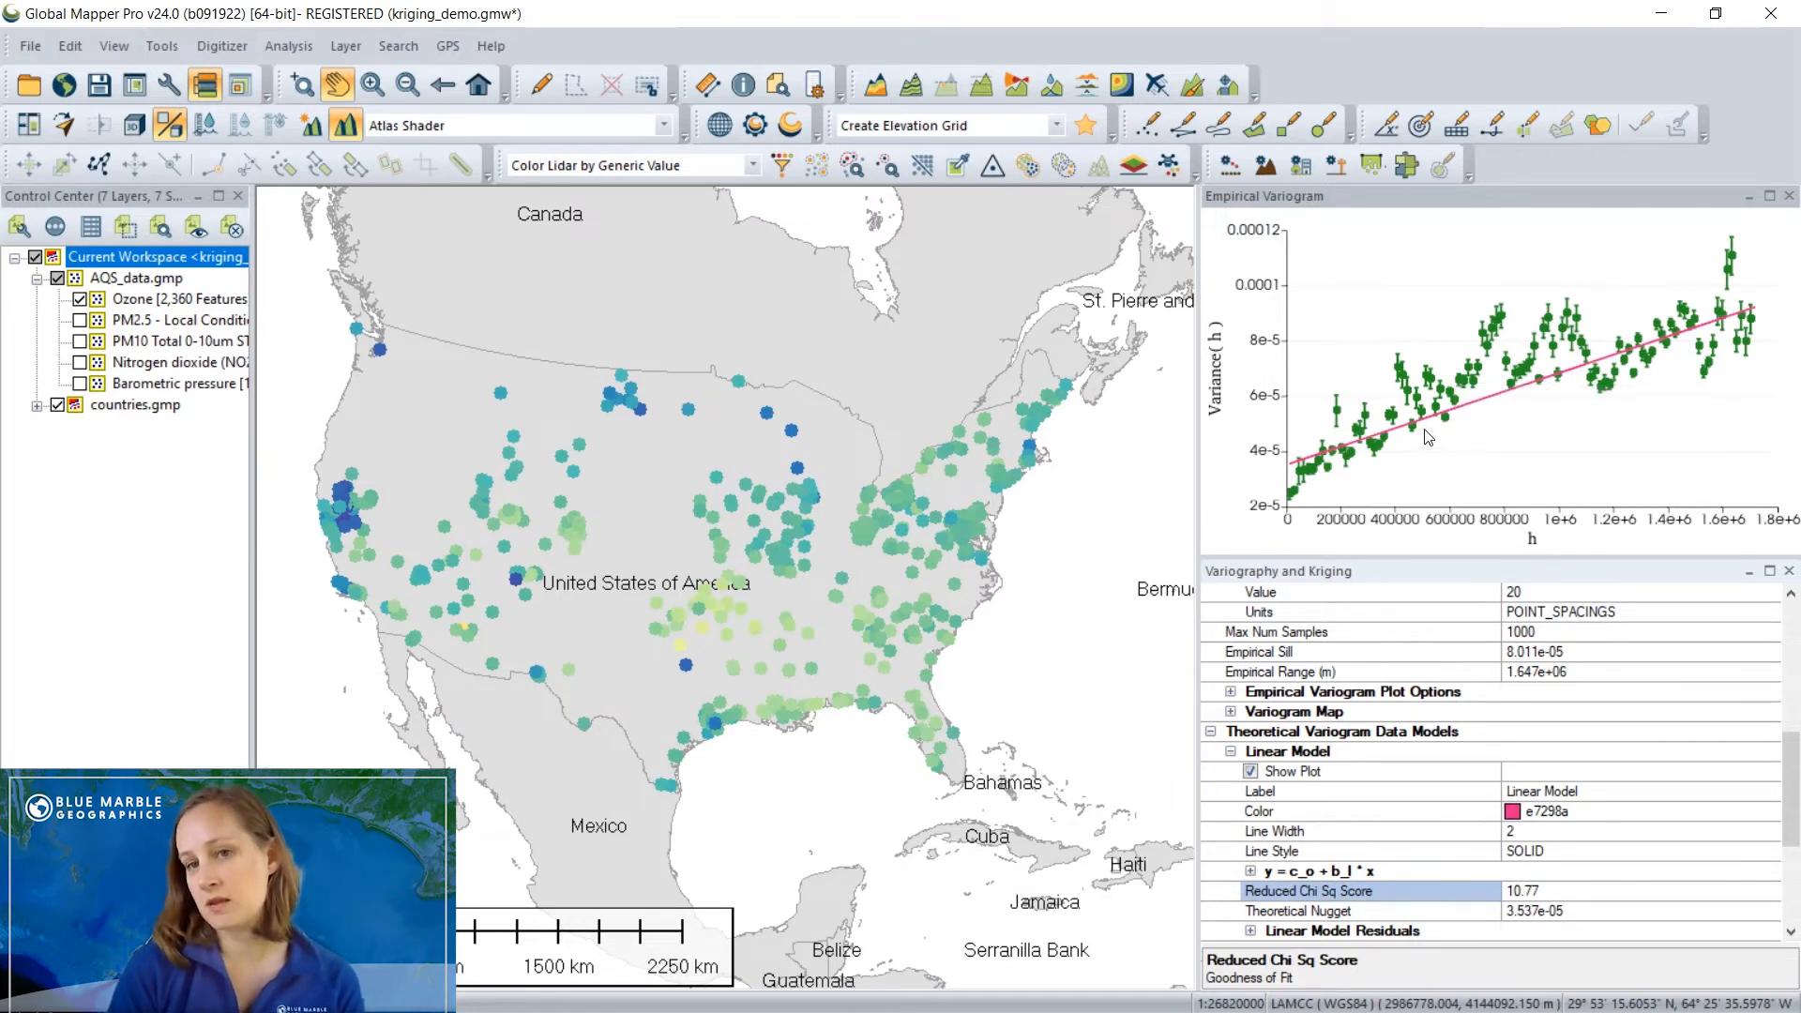
mouse_move(1401, 377)
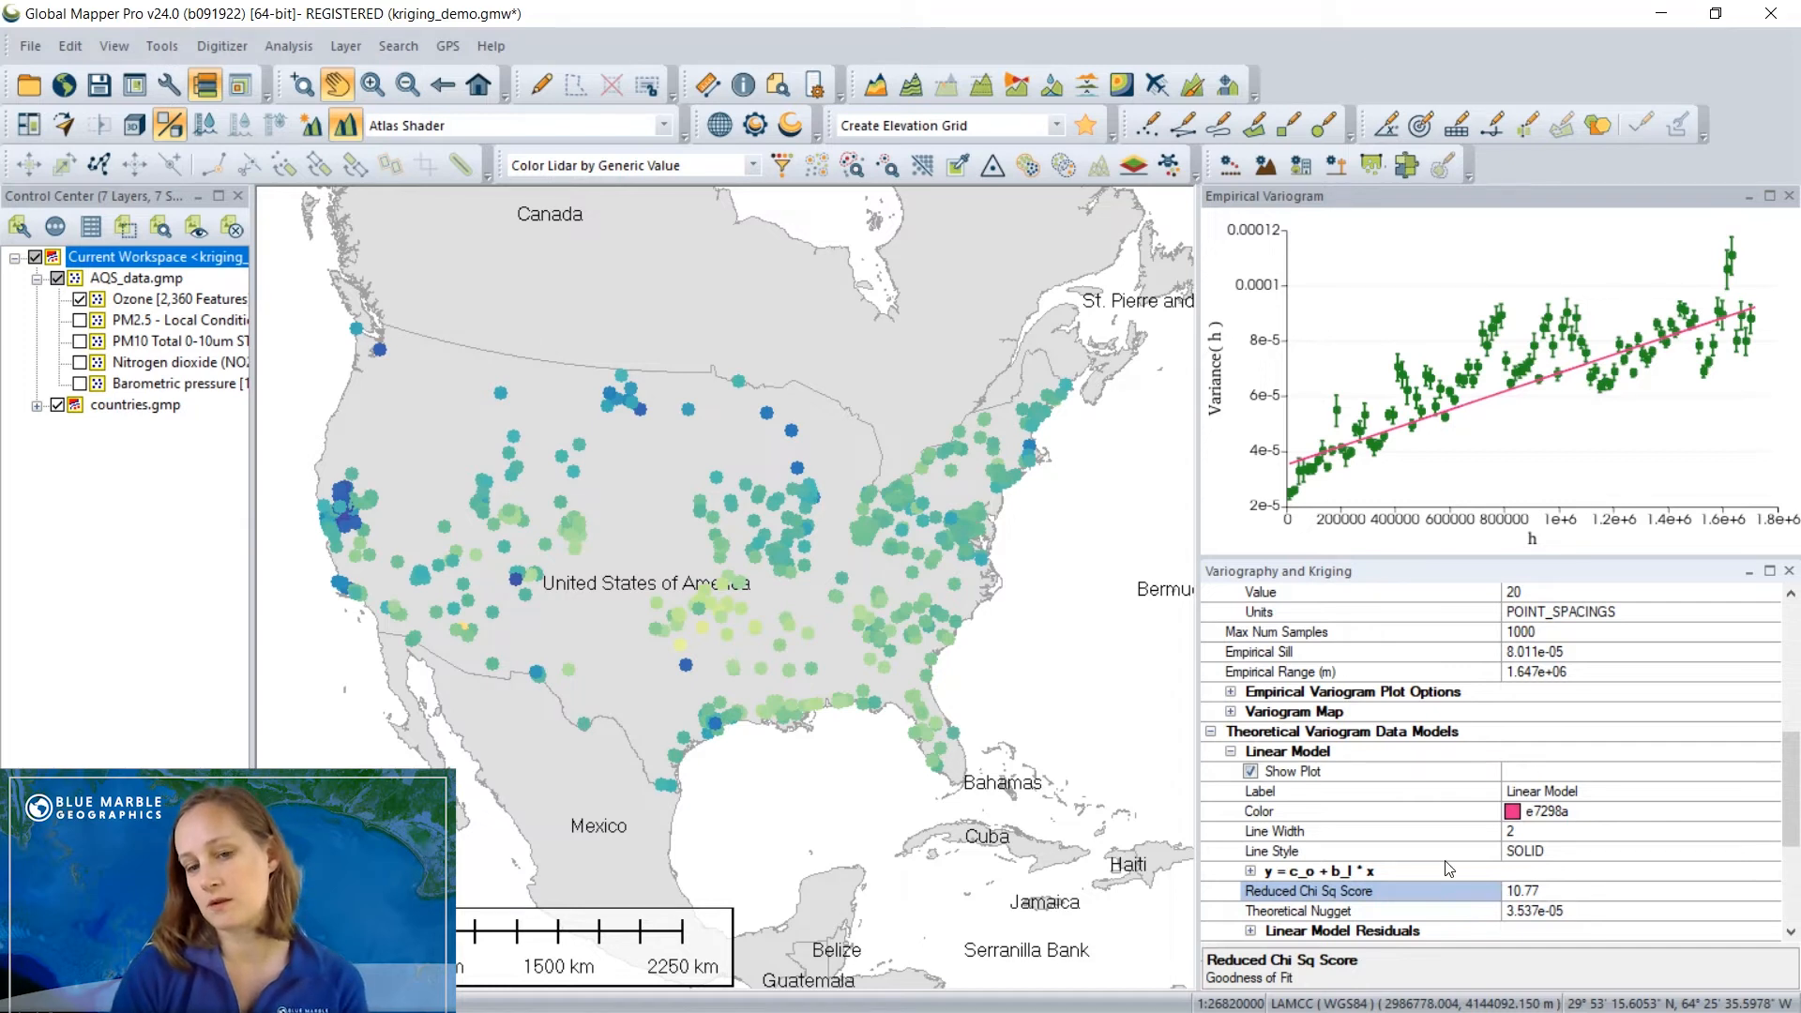
click(1231, 753)
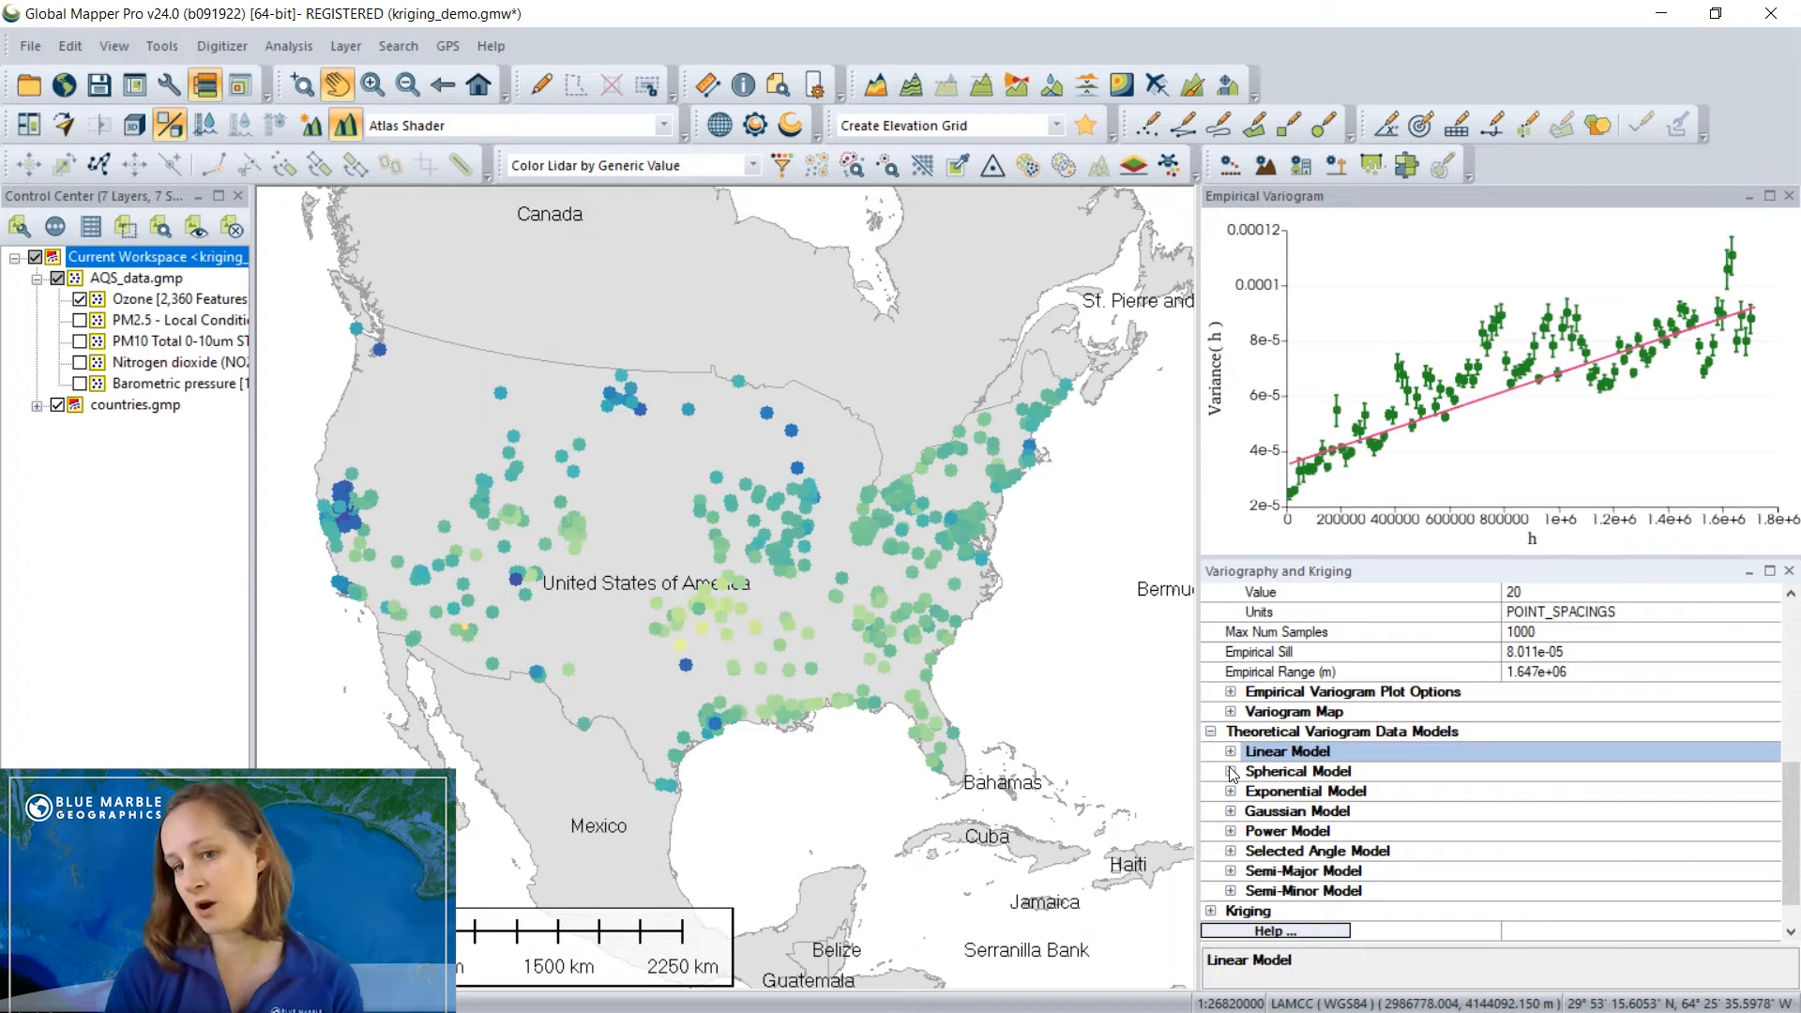
Add the spherical and power theoretical model plots to the empirical variogram.
click(1230, 771)
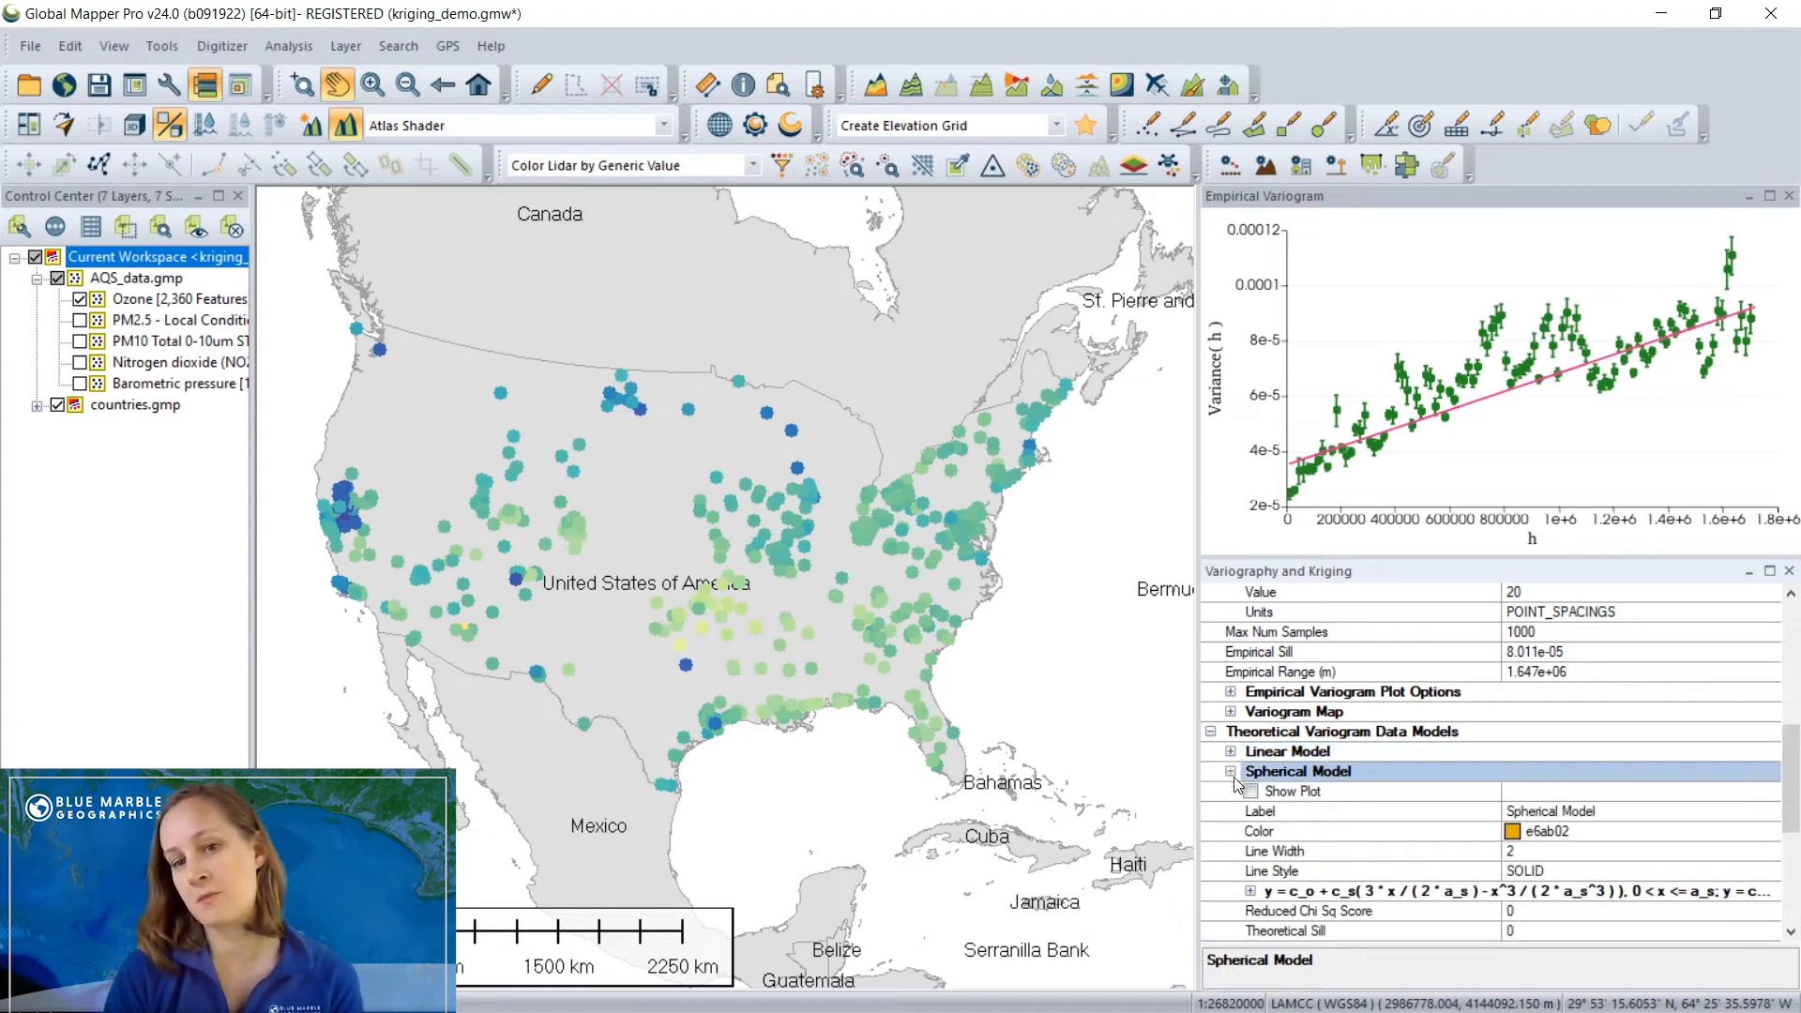
click(1251, 791)
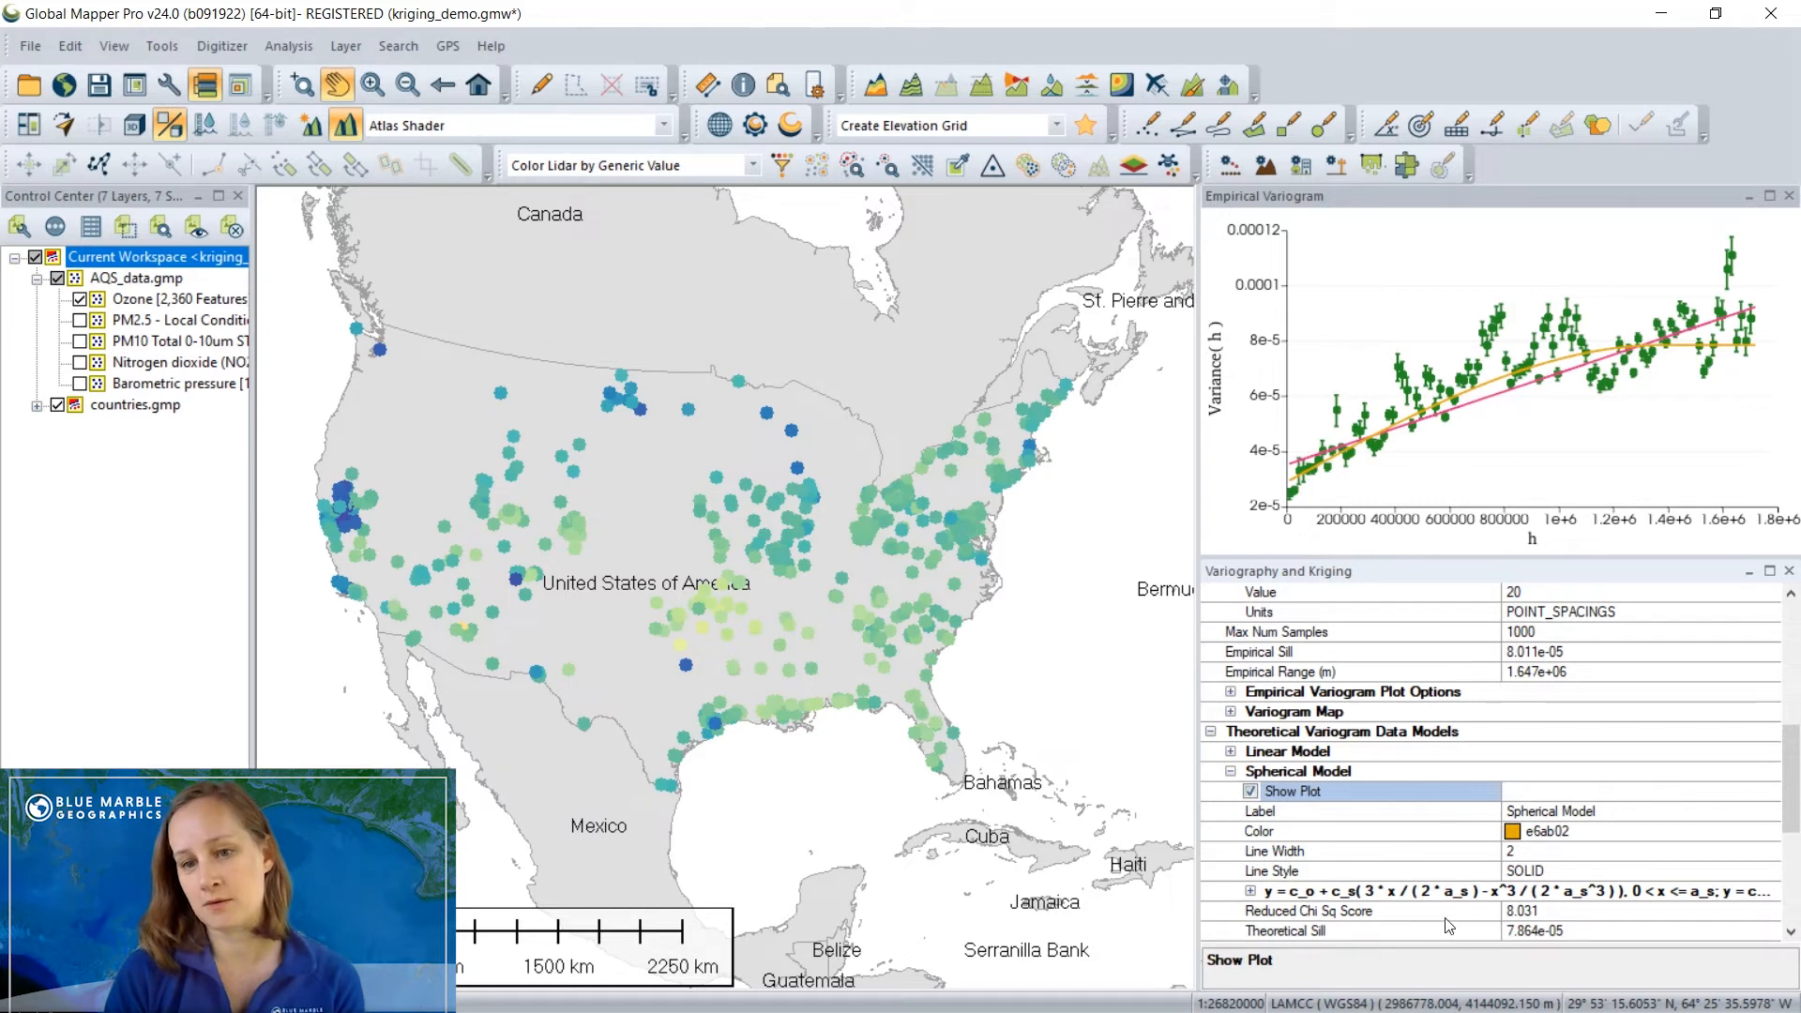
click(1231, 771)
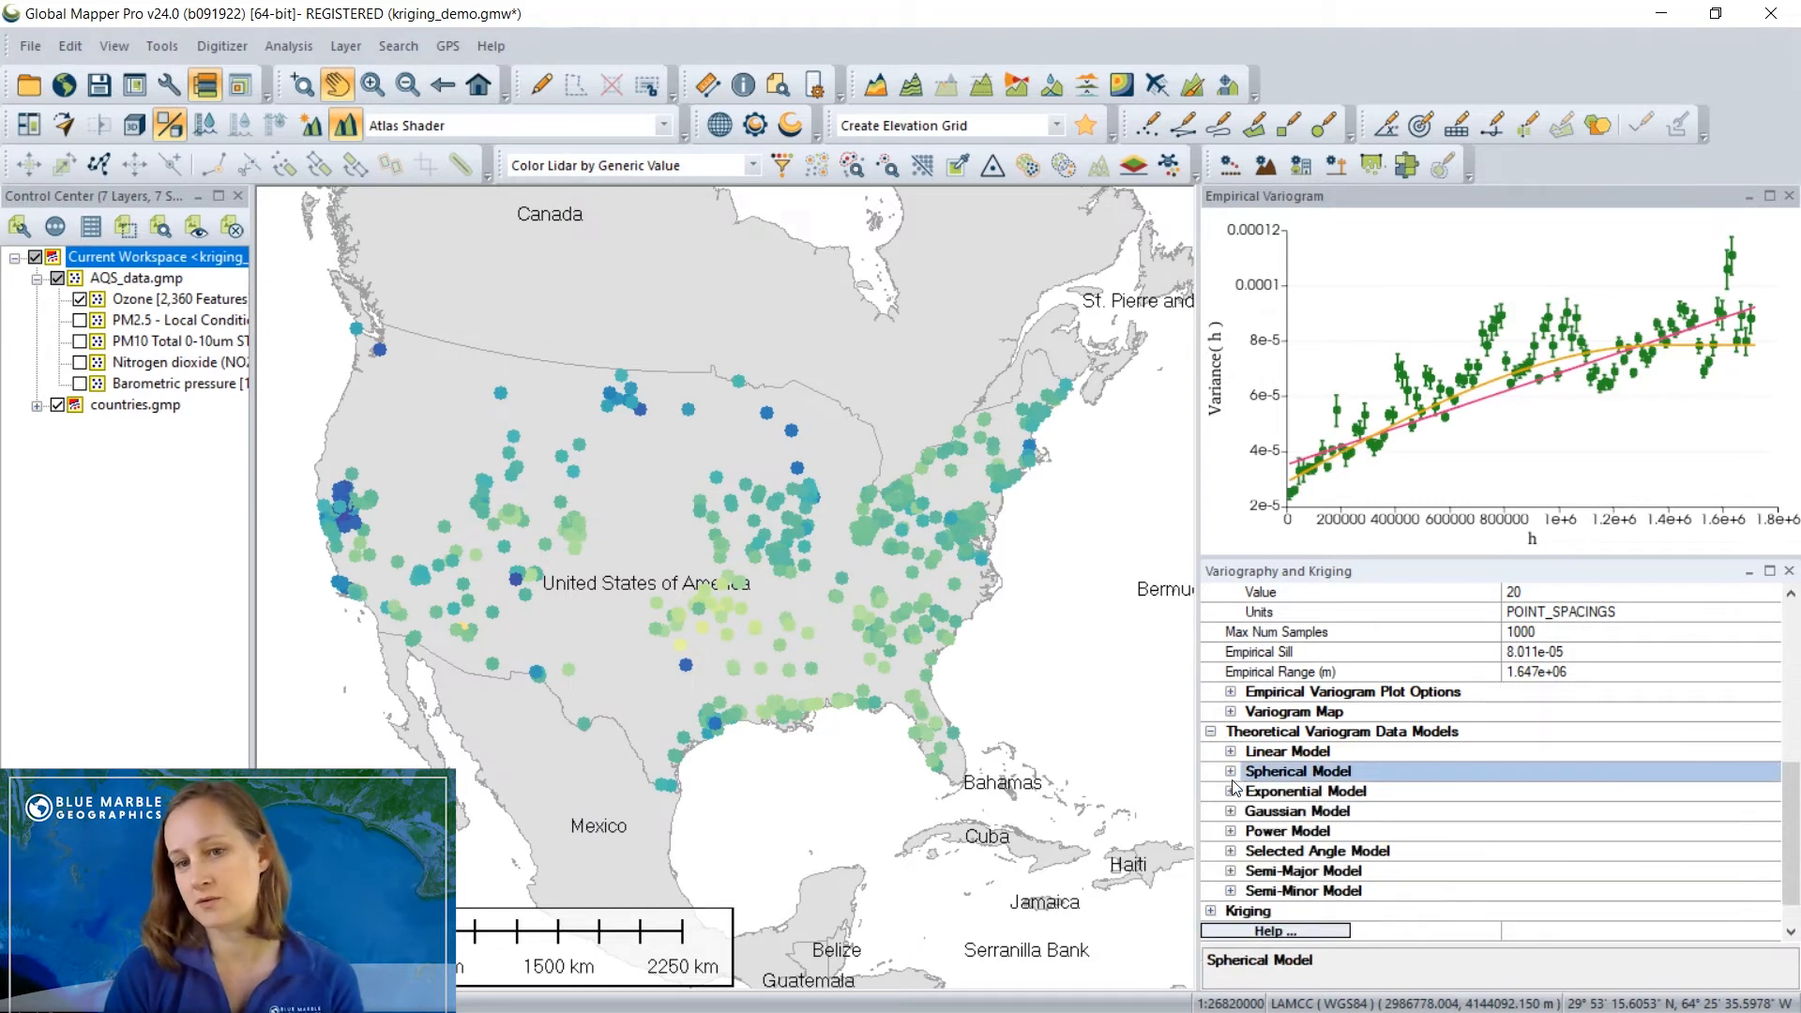
click(1232, 833)
click(1250, 852)
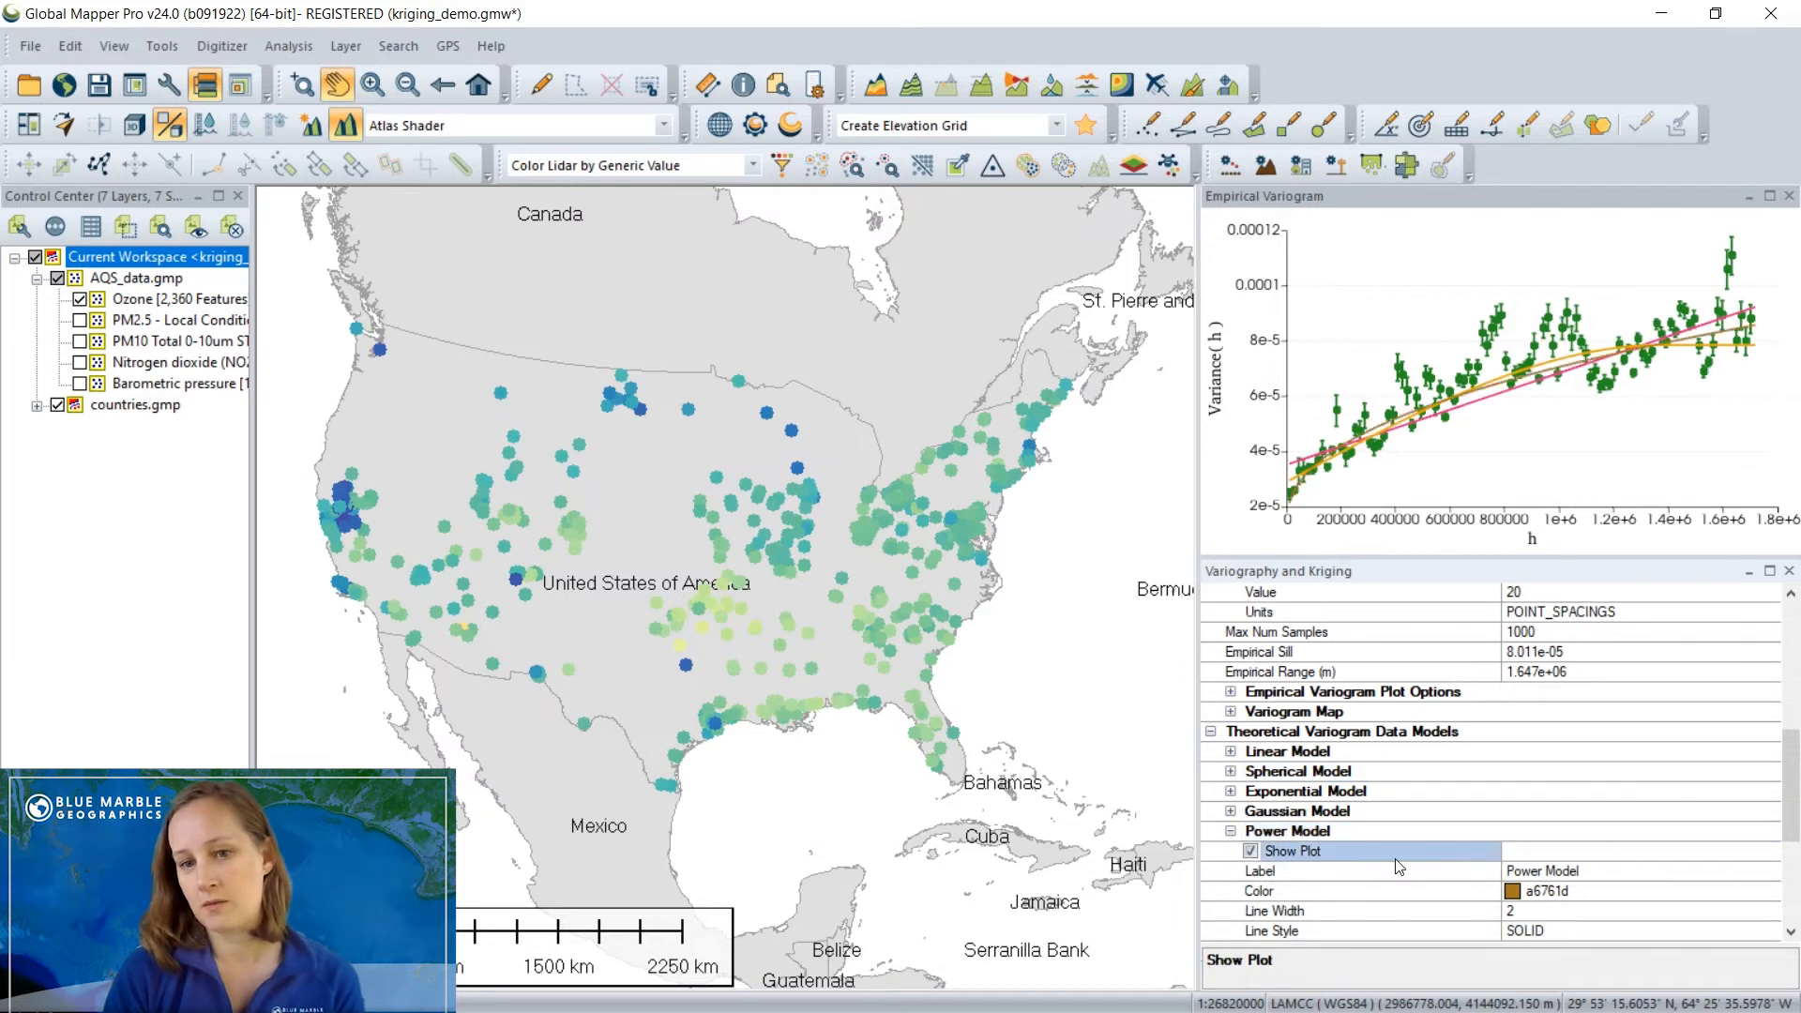
Check the power model's Reduced Chi Sq Score and collapse its settings.
scroll(1399, 868, down, 2)
scroll(1400, 867, down, 3)
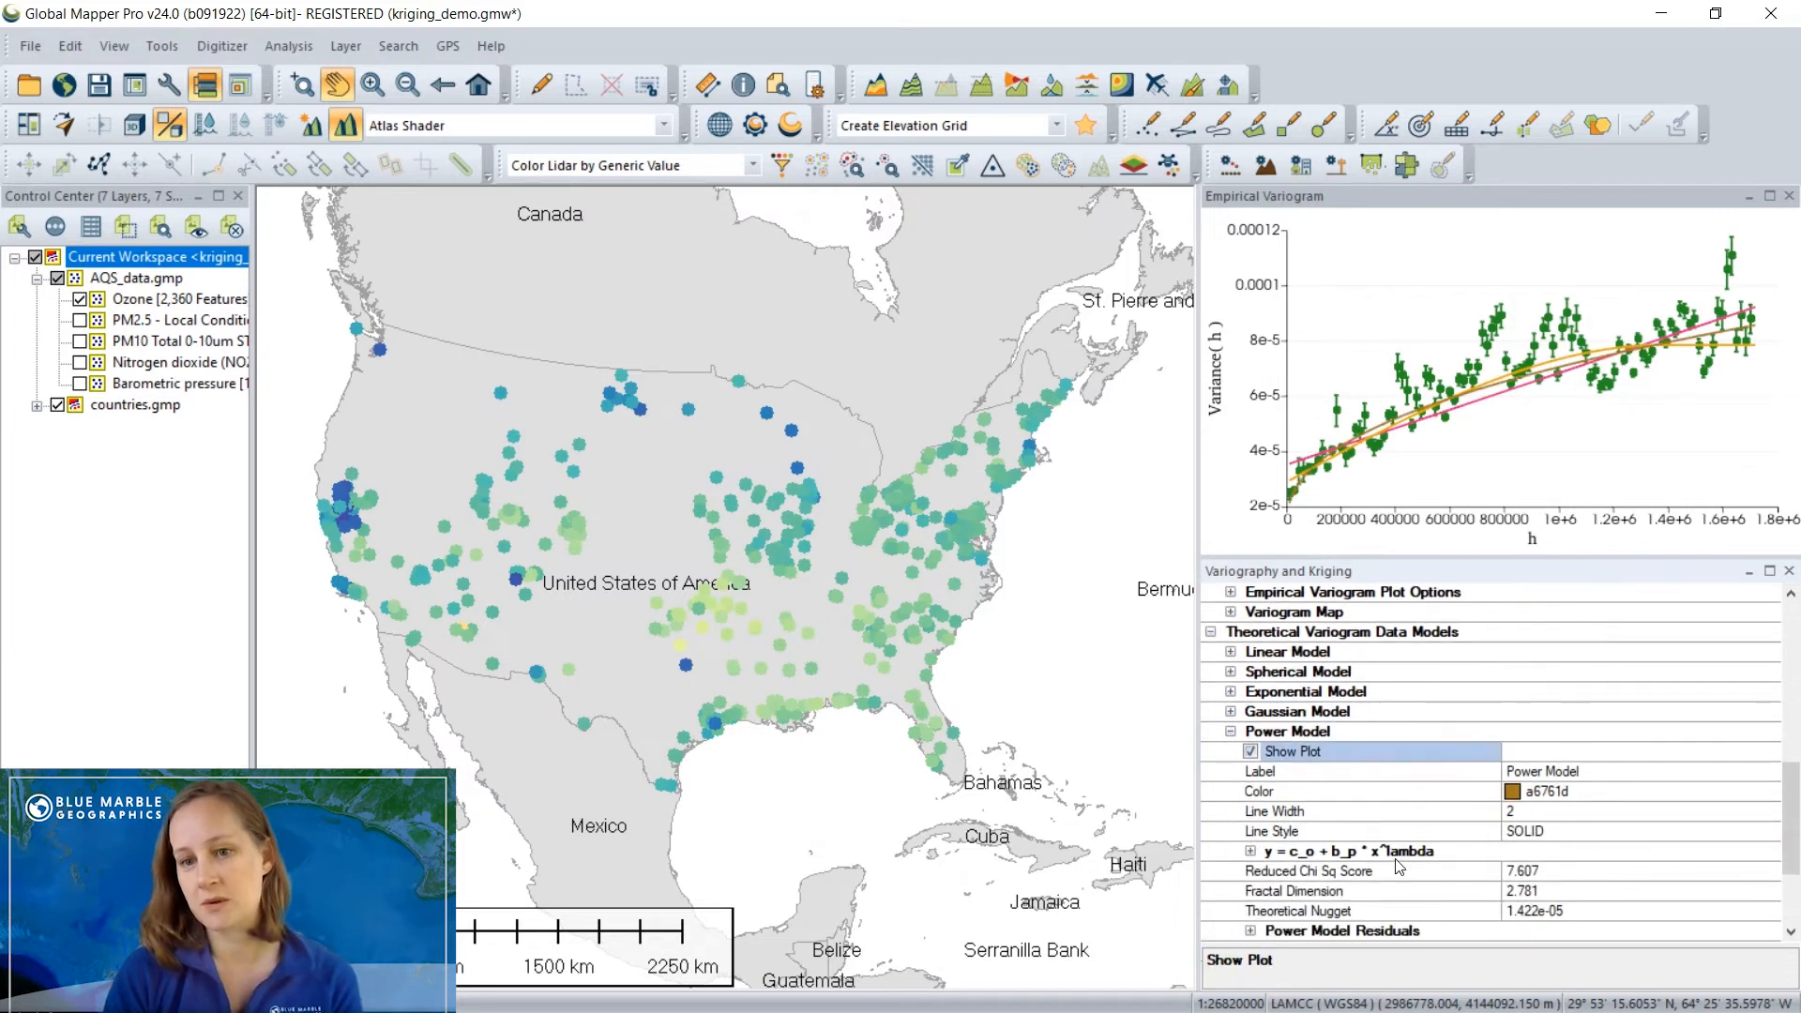
click(1537, 874)
click(1548, 869)
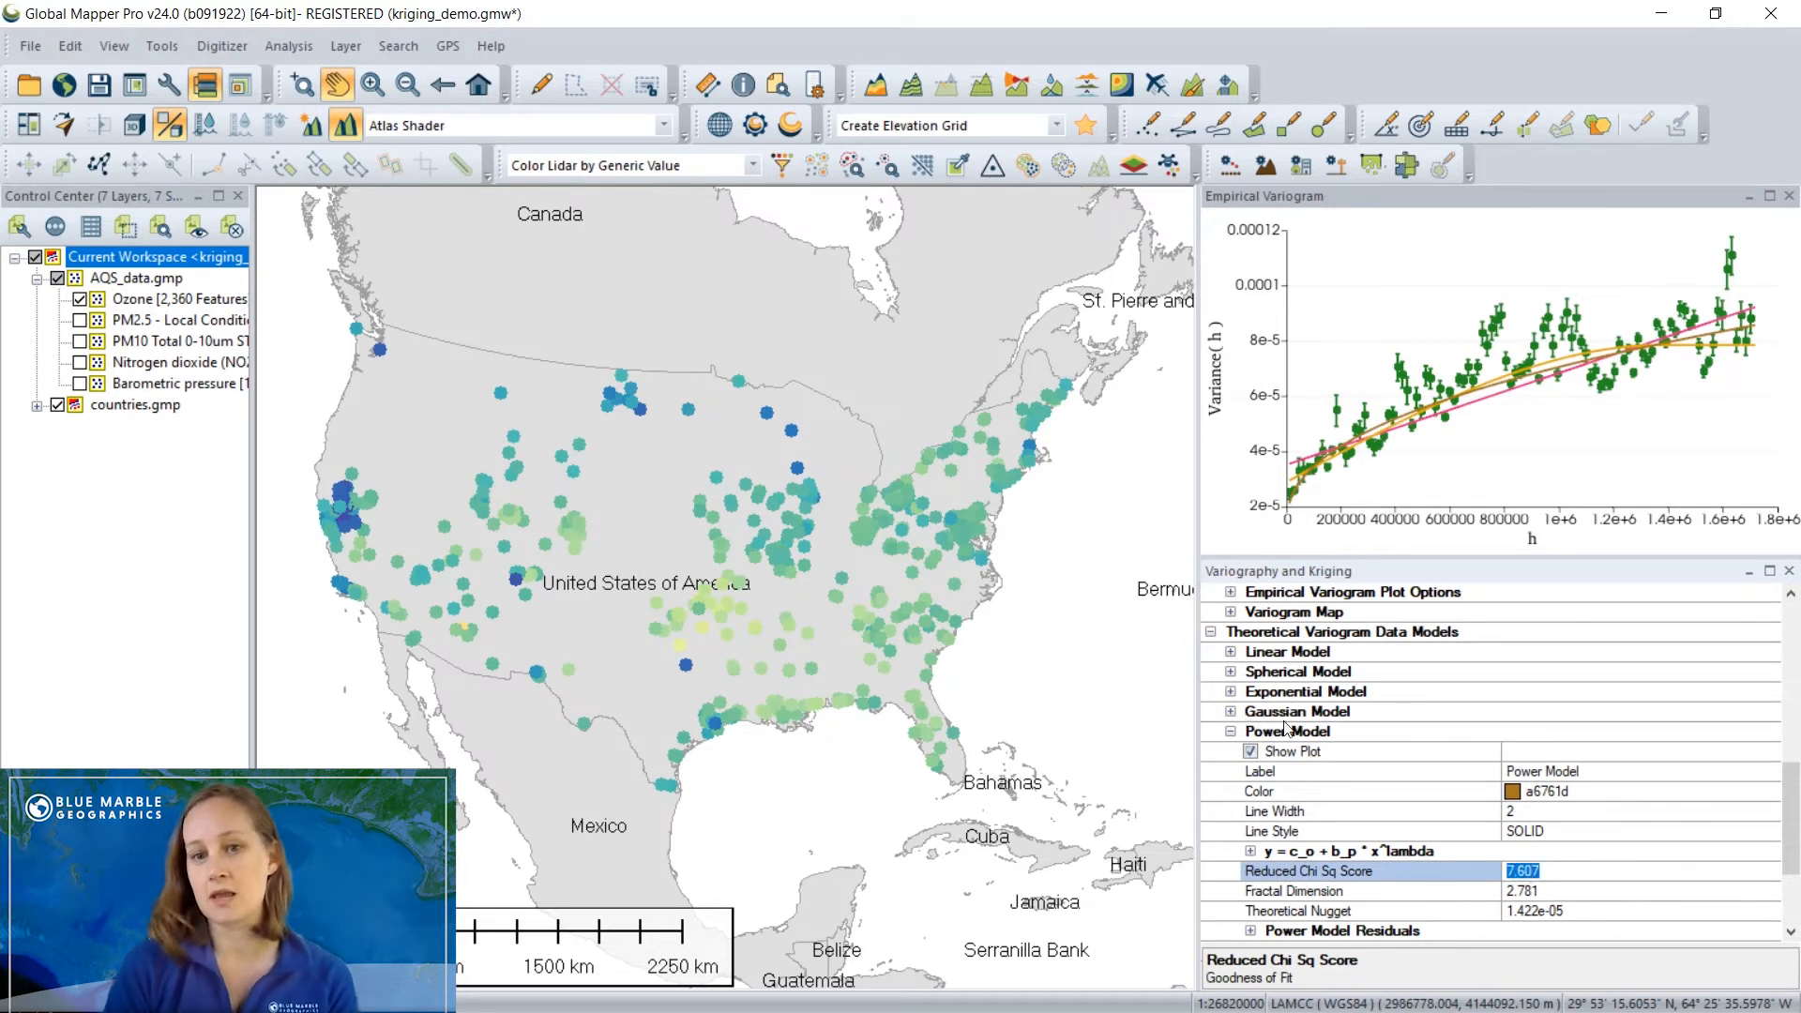
click(1230, 734)
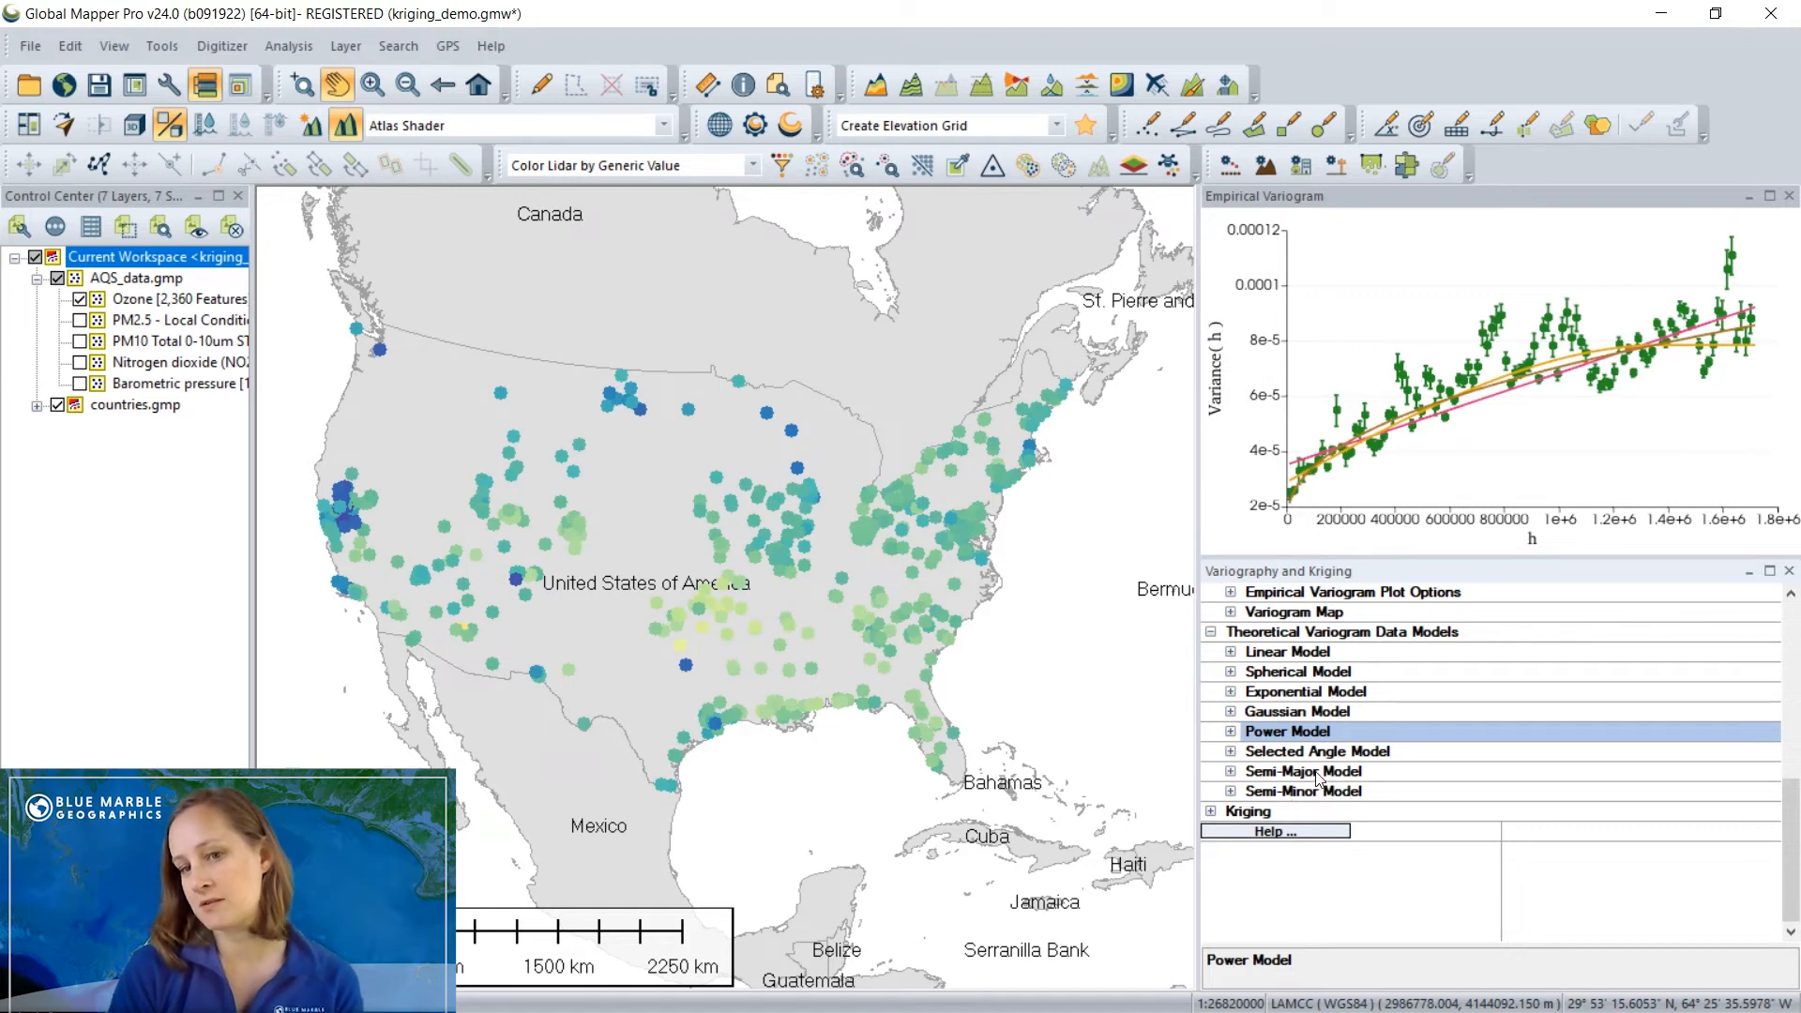
Collapse the input layer data list, show the variogram map plot, and float its window over the map view.
scroll(1318, 777, up, 3)
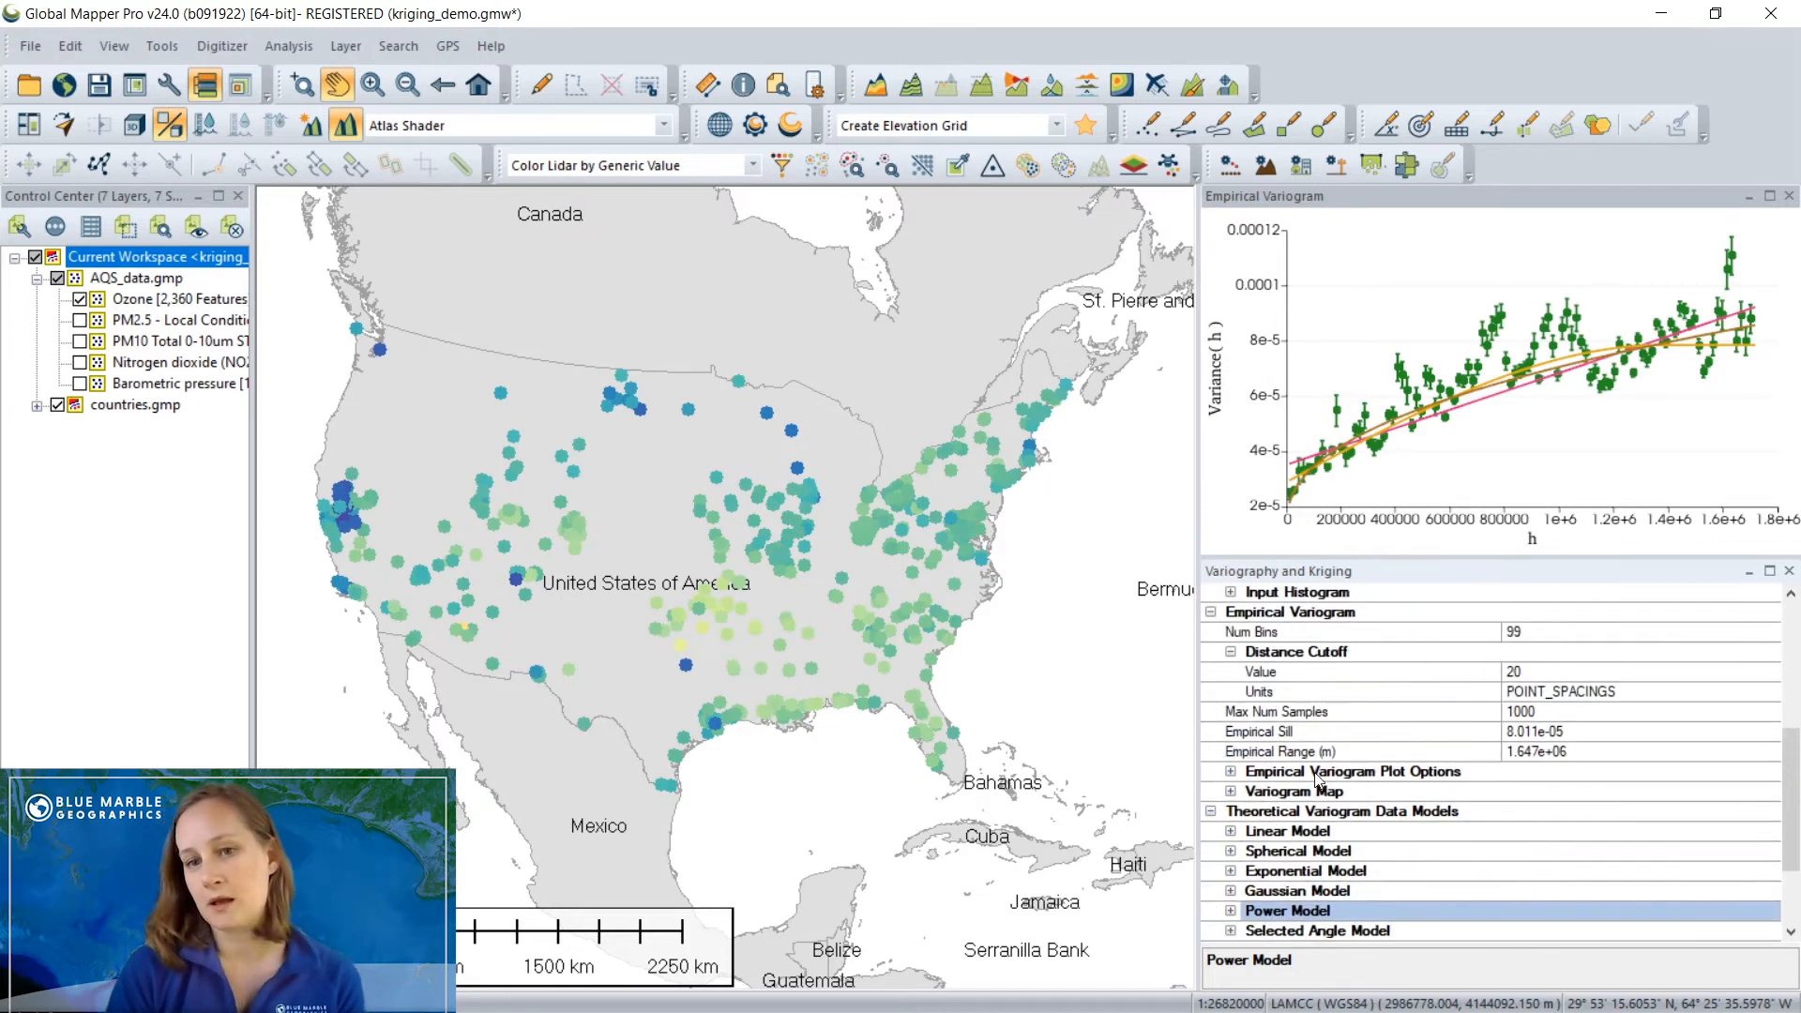
scroll(1318, 777, up, 5)
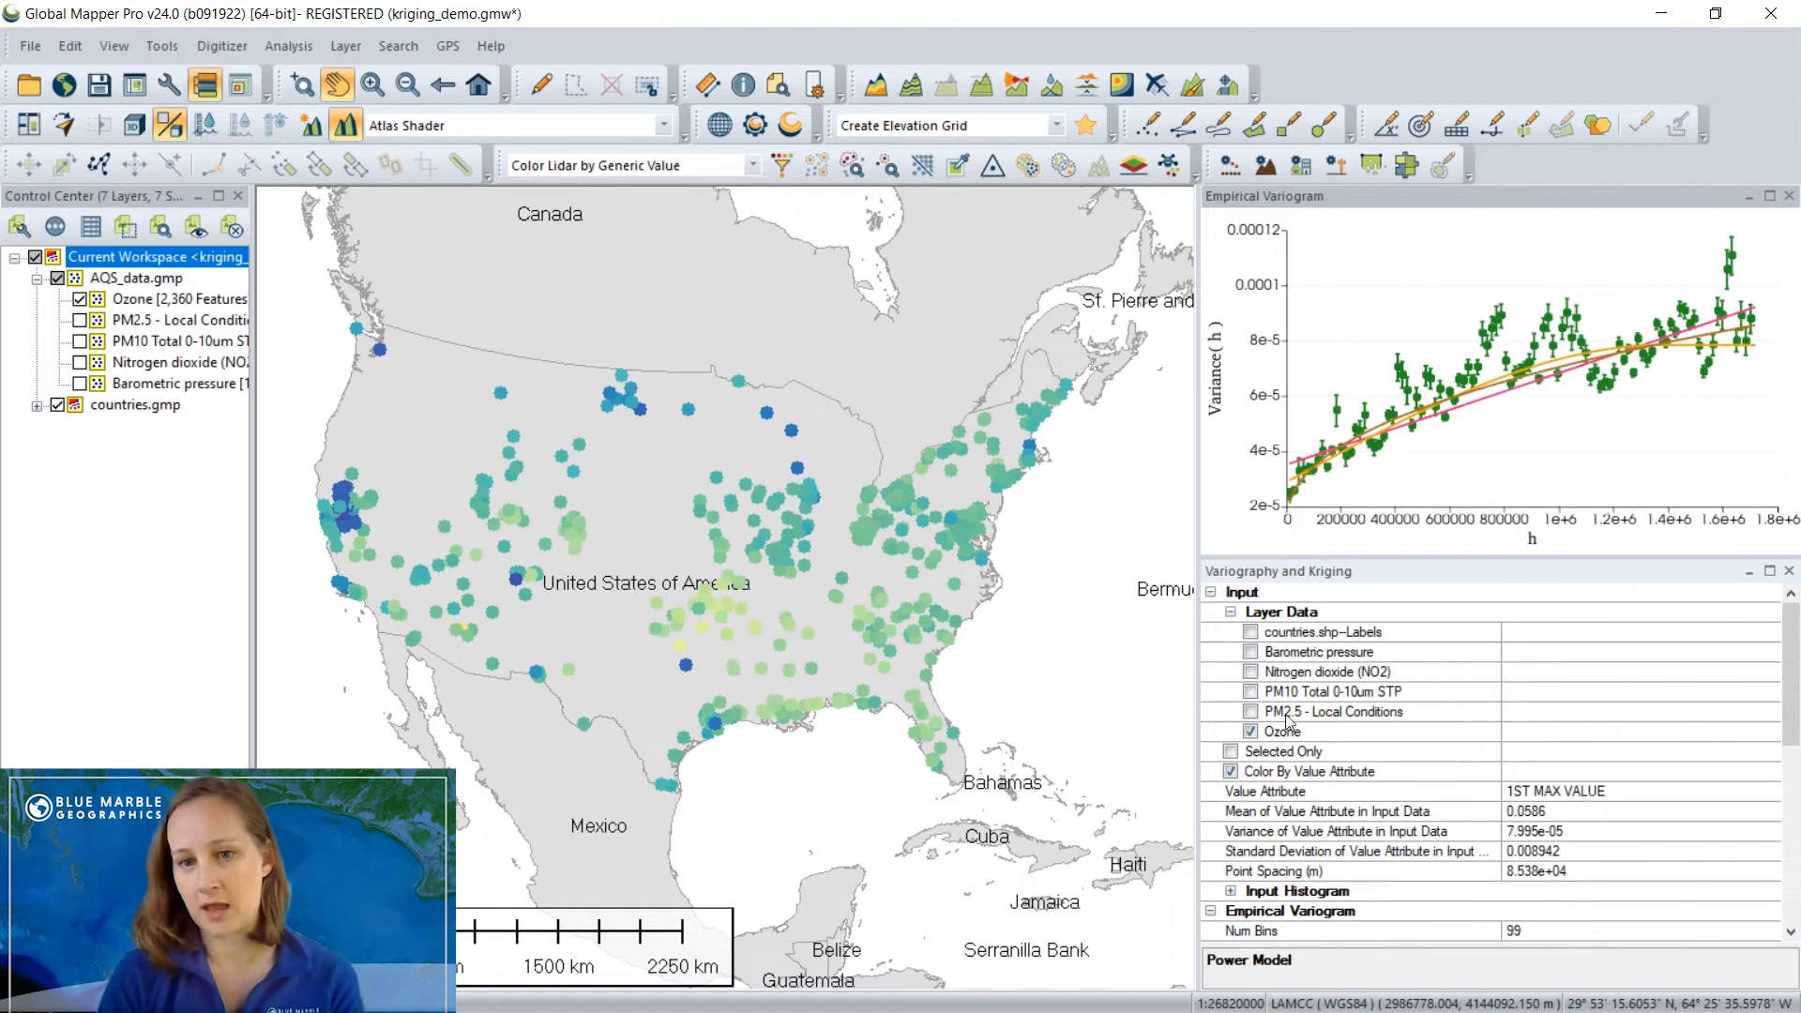
click(1229, 612)
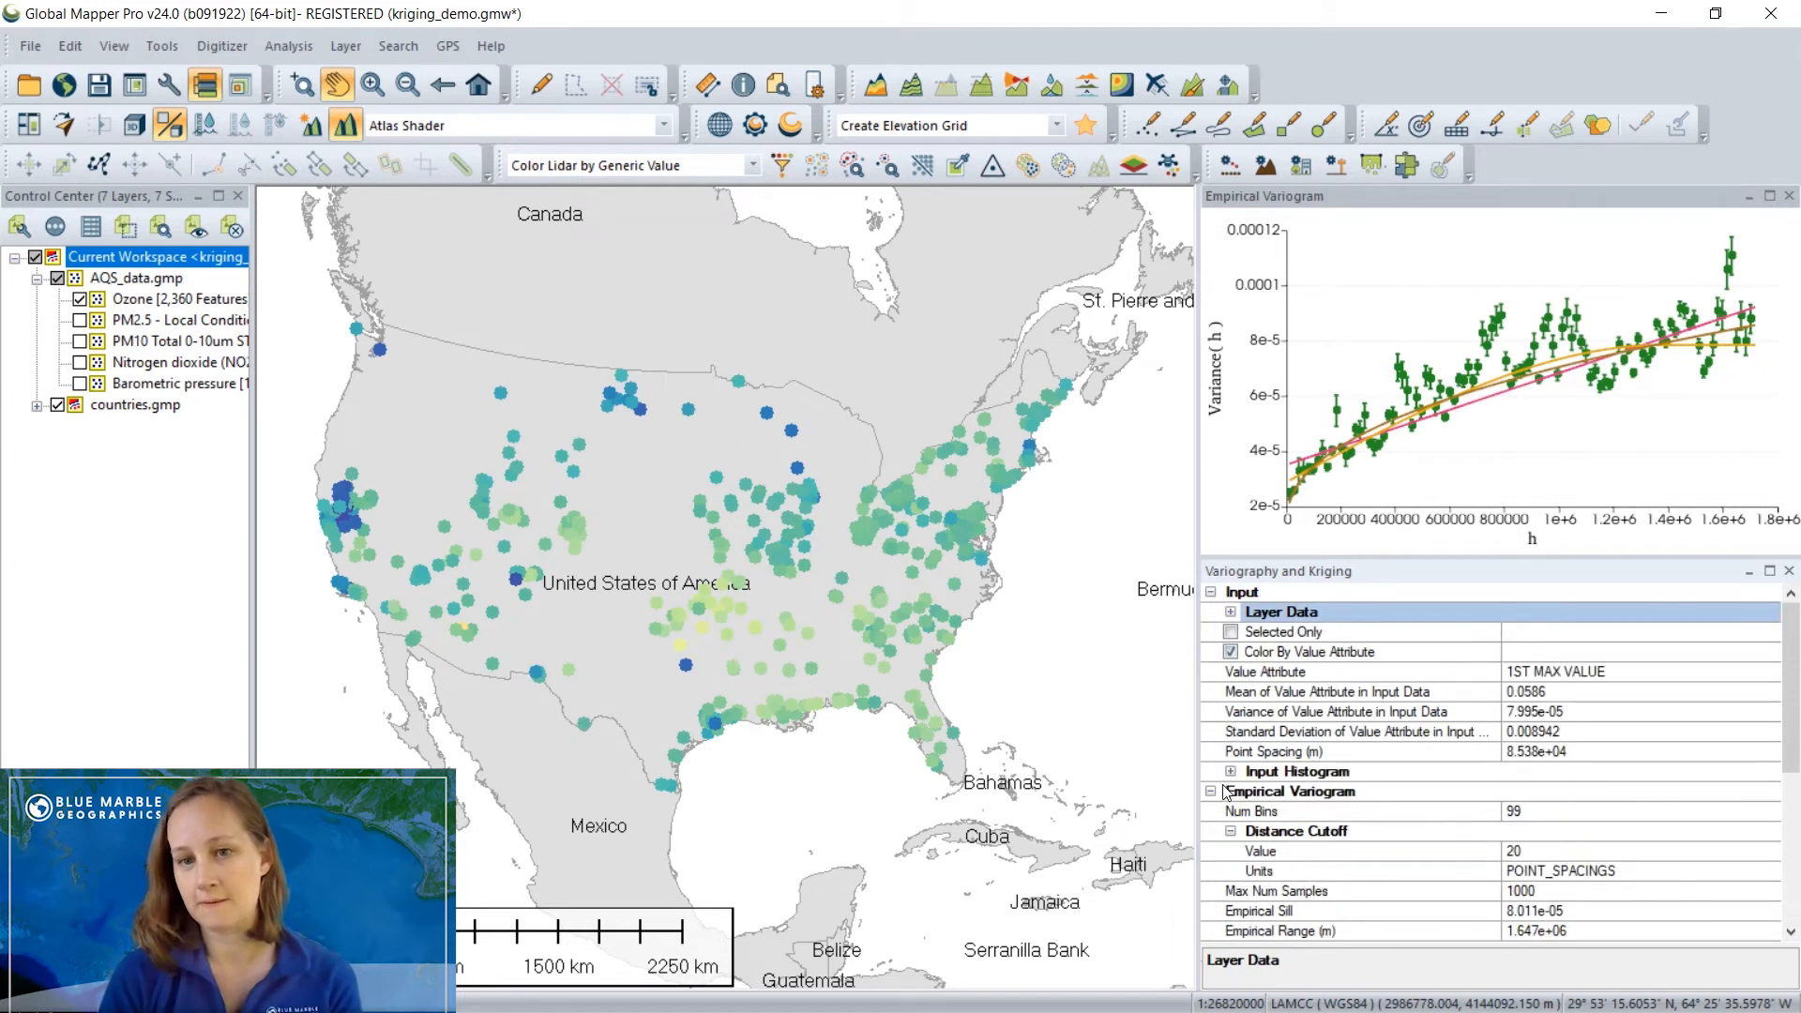
scroll(1223, 849, down, 1)
scroll(1223, 849, down, 2)
click(1230, 872)
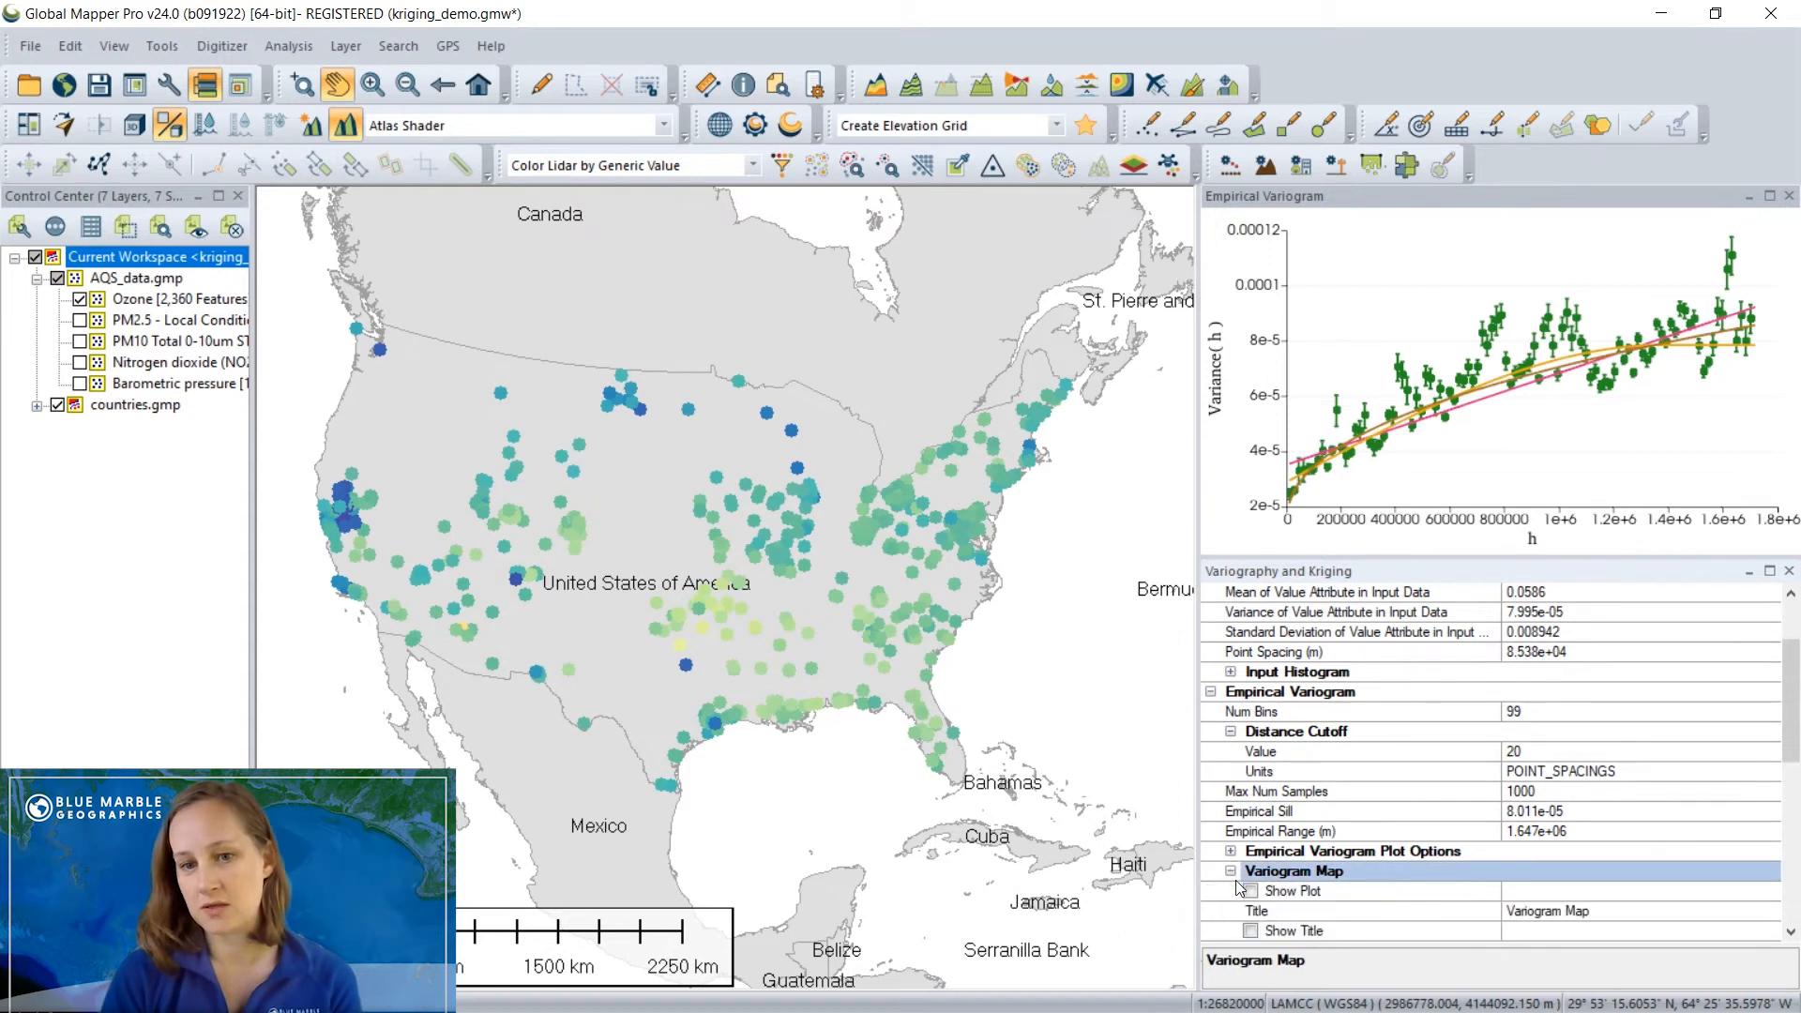
click(1251, 891)
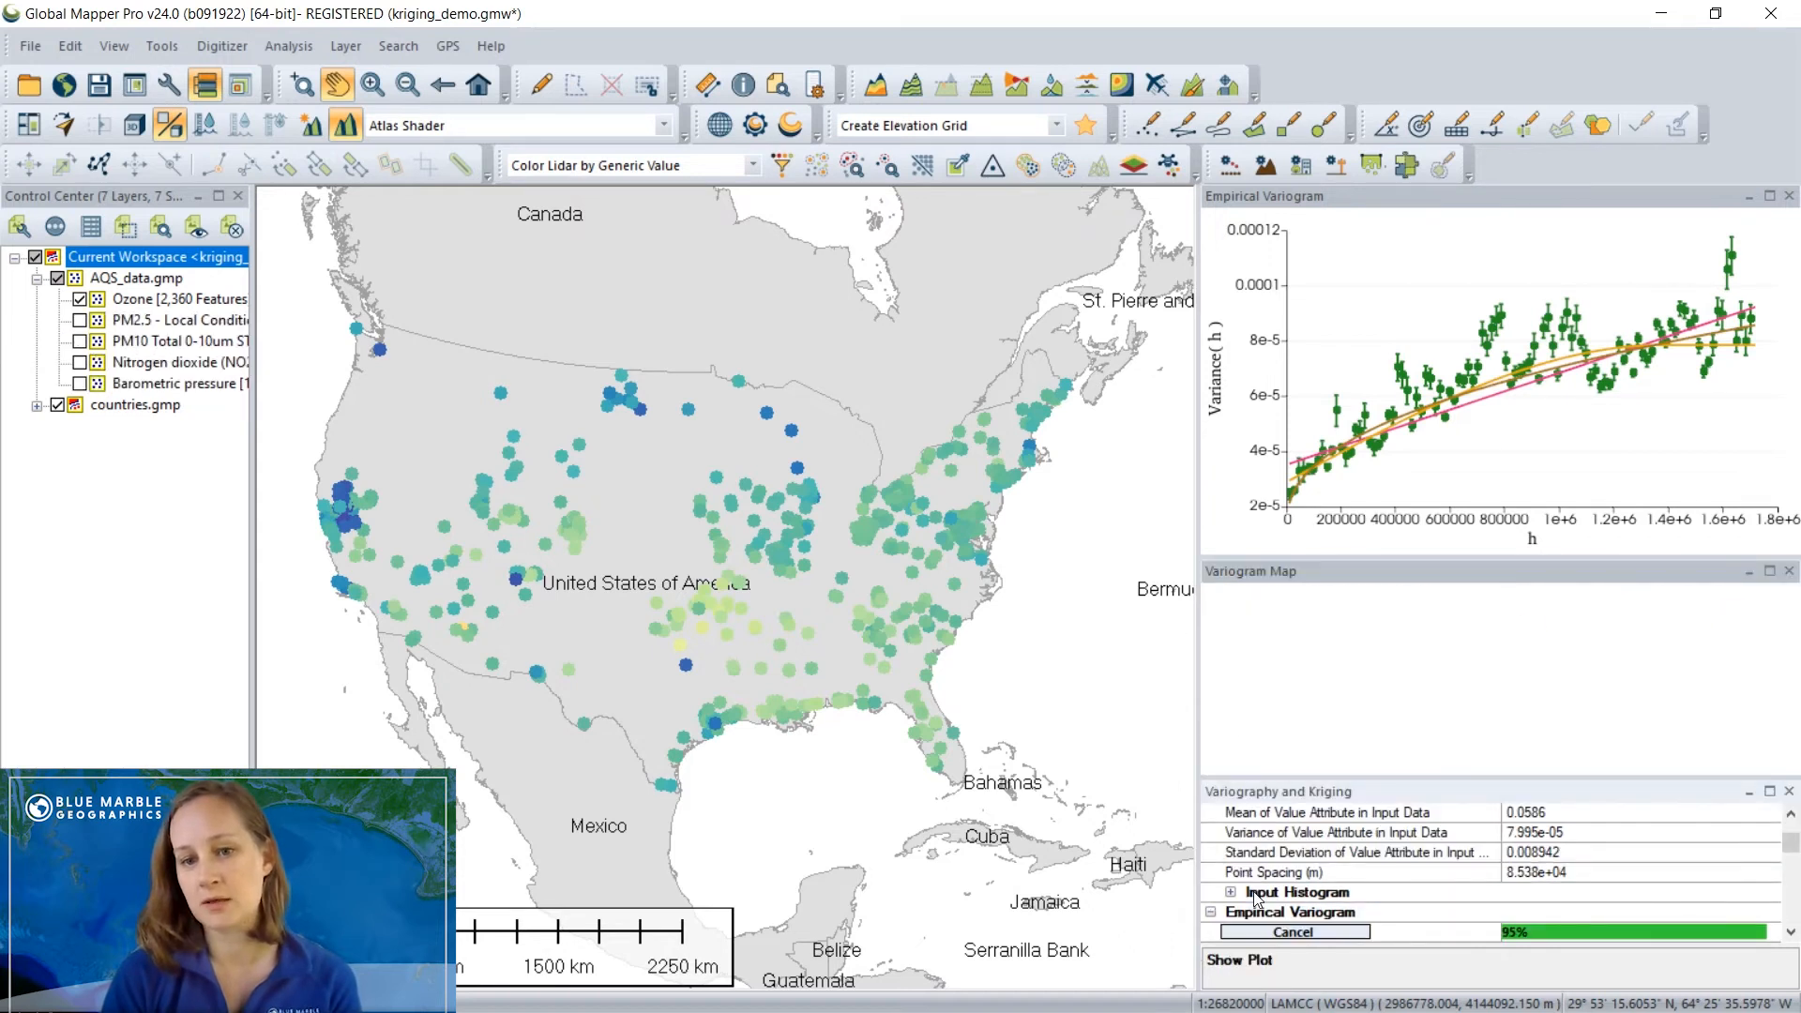
mouse_move(1348, 572)
mouse_down()
mouse_move(712, 482)
mouse_move(540, 418)
mouse_up()
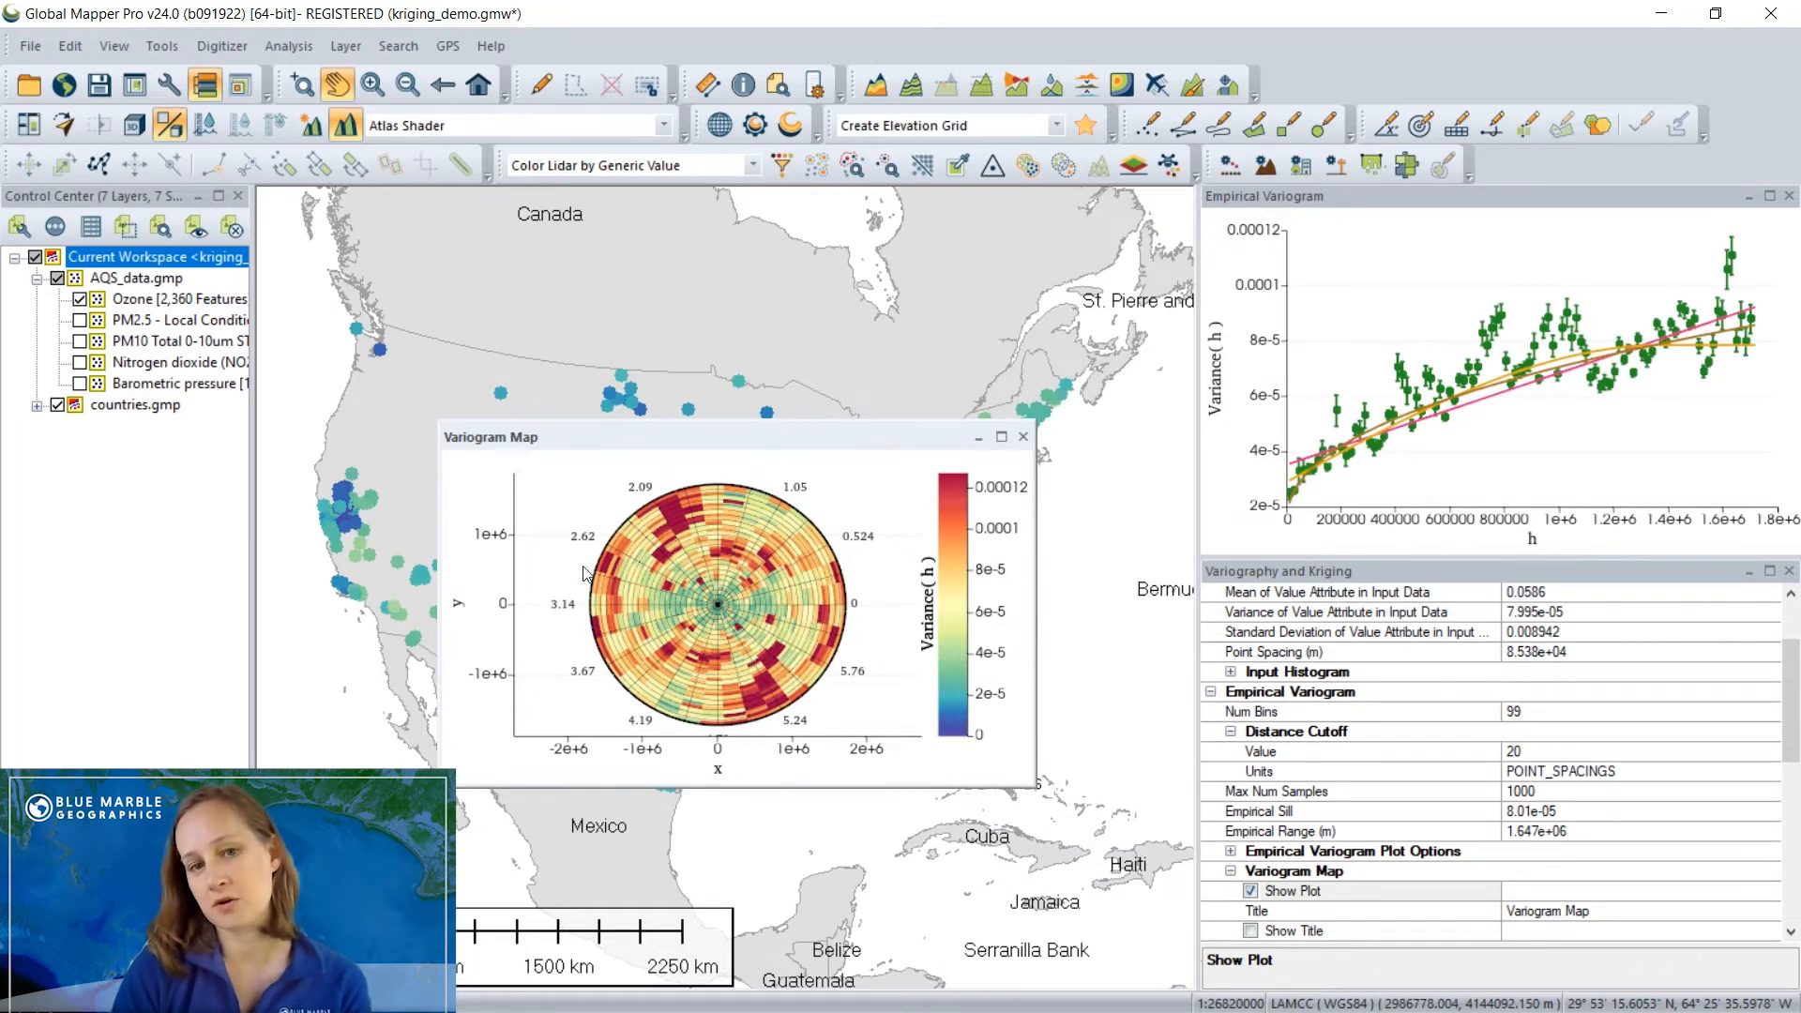
Overlay the range ellipse on the variogram map to examine directional anisotropy, and close the variogram map.
scroll(1524, 888, down, 1)
scroll(1525, 888, down, 3)
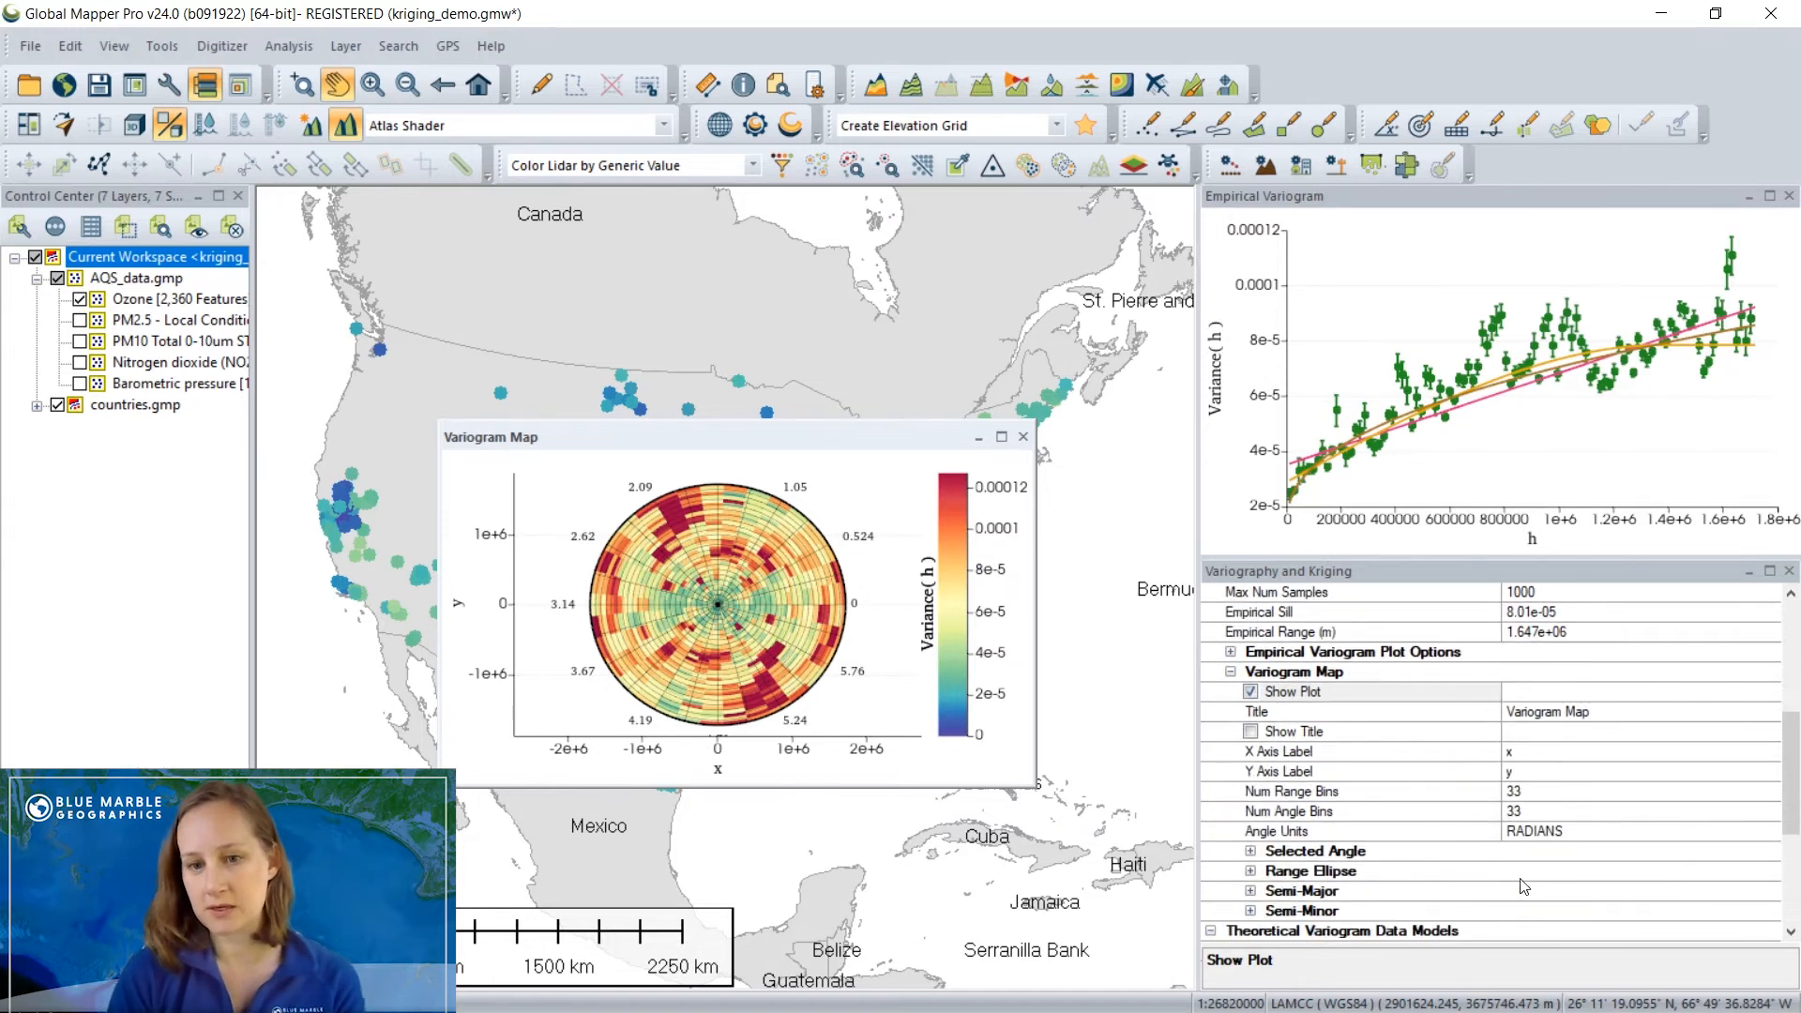
click(1252, 871)
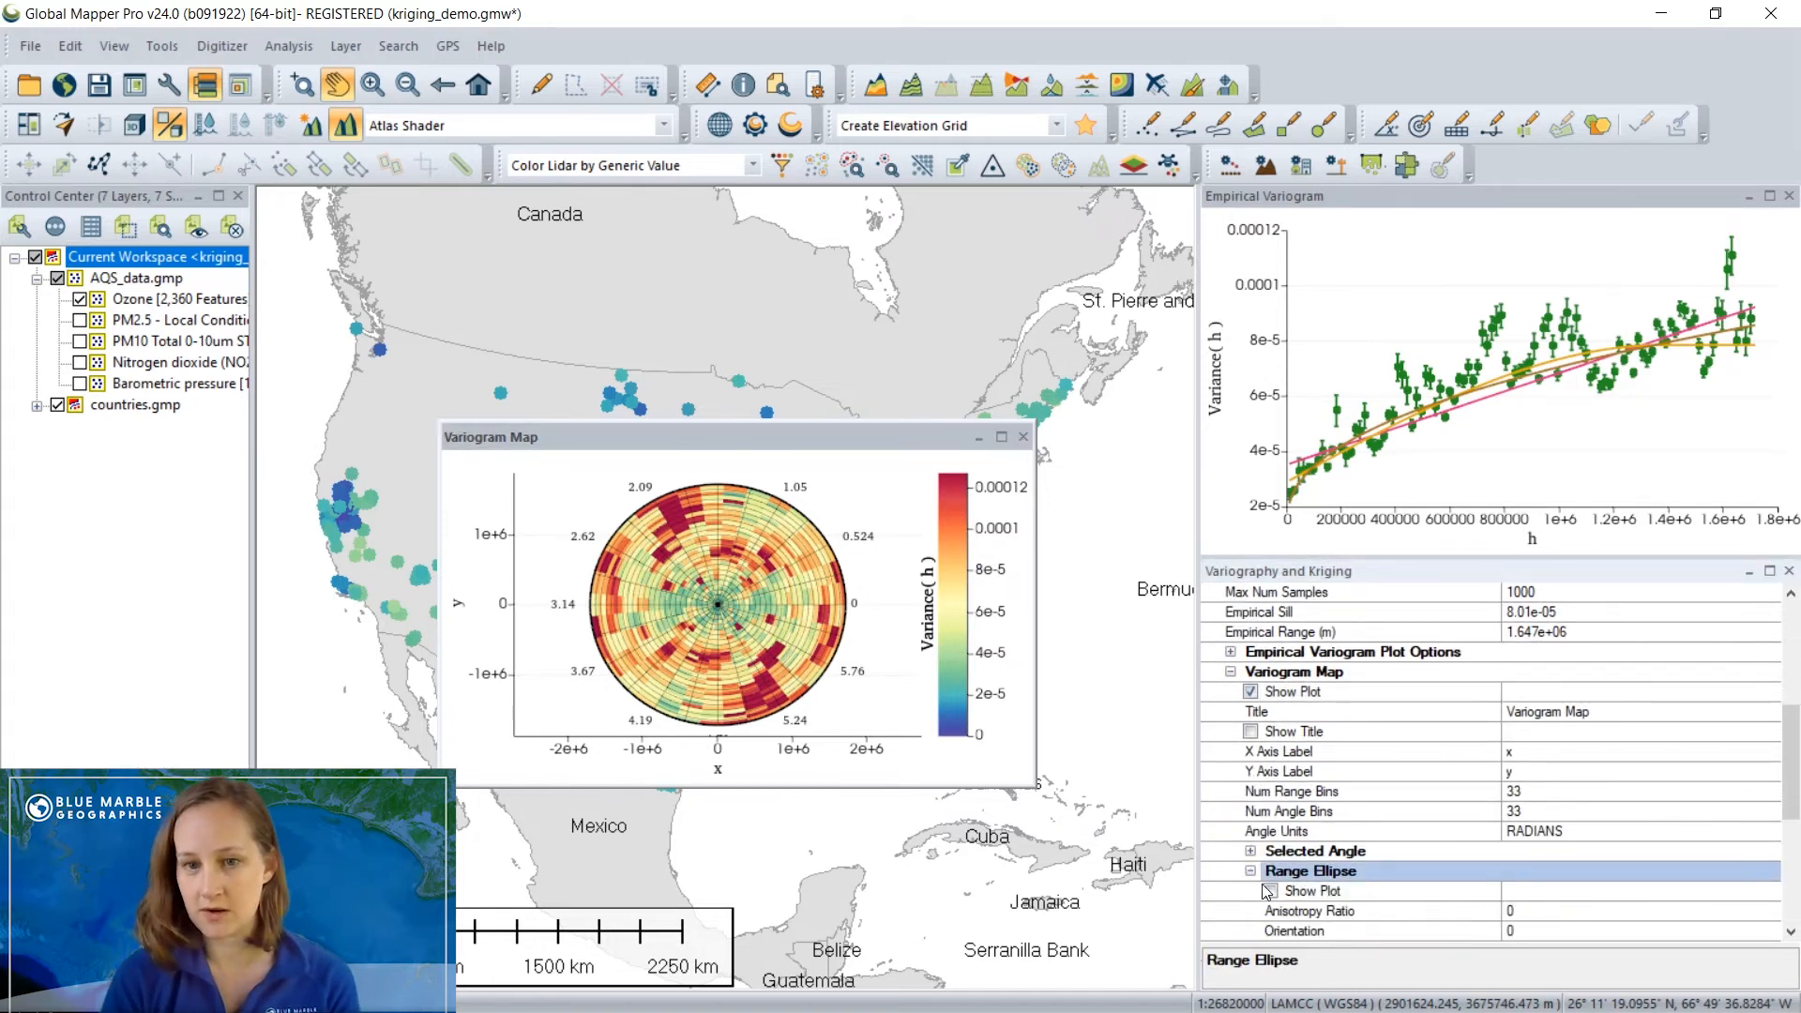
click(1269, 891)
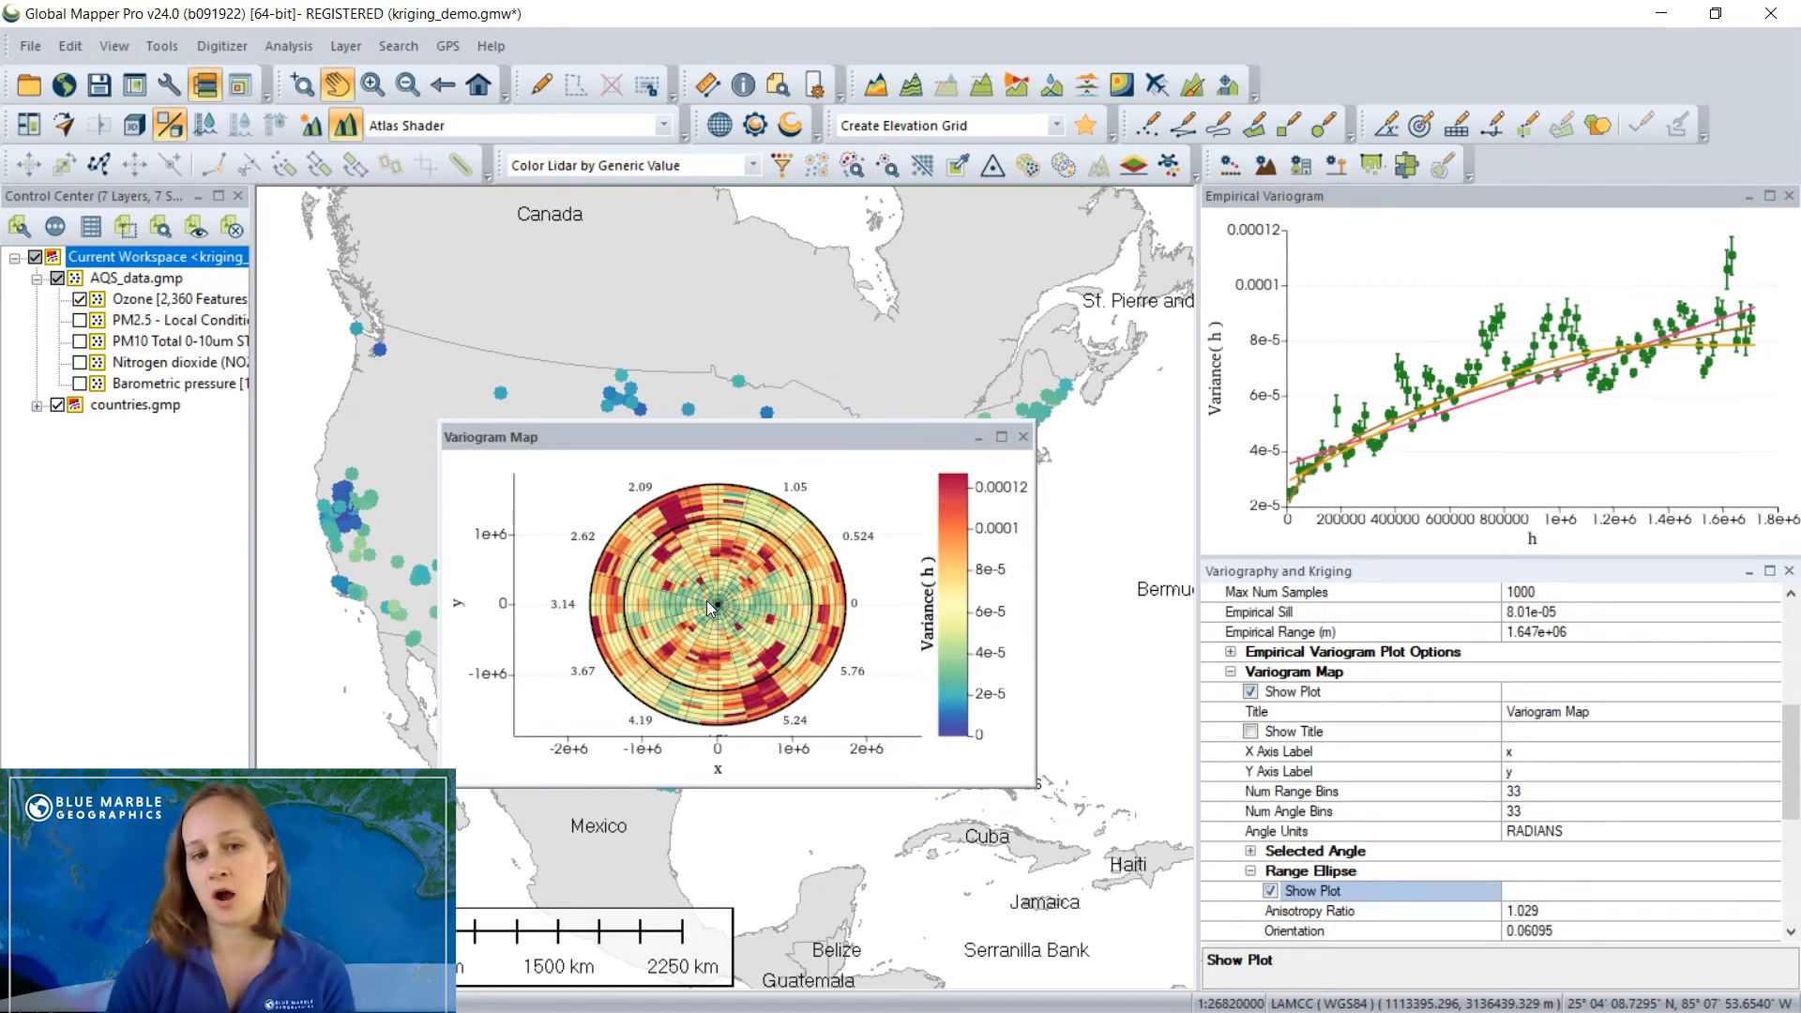
click(1024, 436)
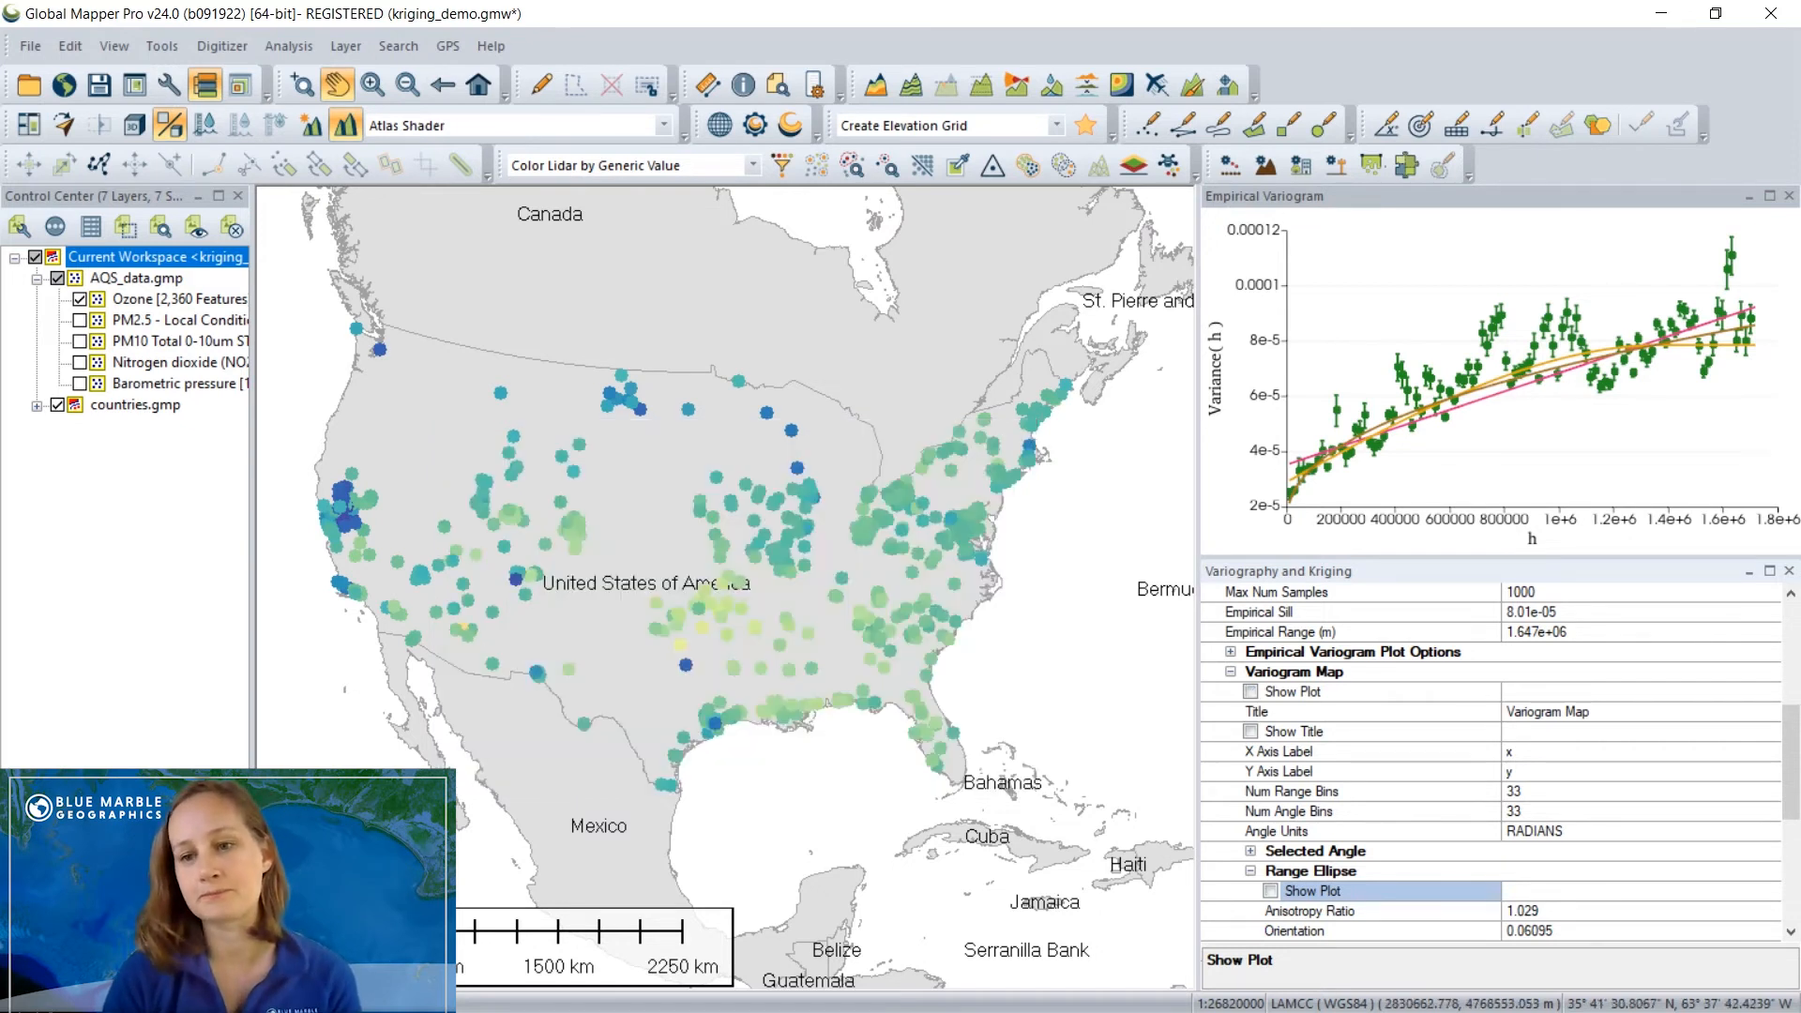
Expand the kriging settings and set the data model type to EXPONENTIAL.
scroll(1785, 743, down, 1)
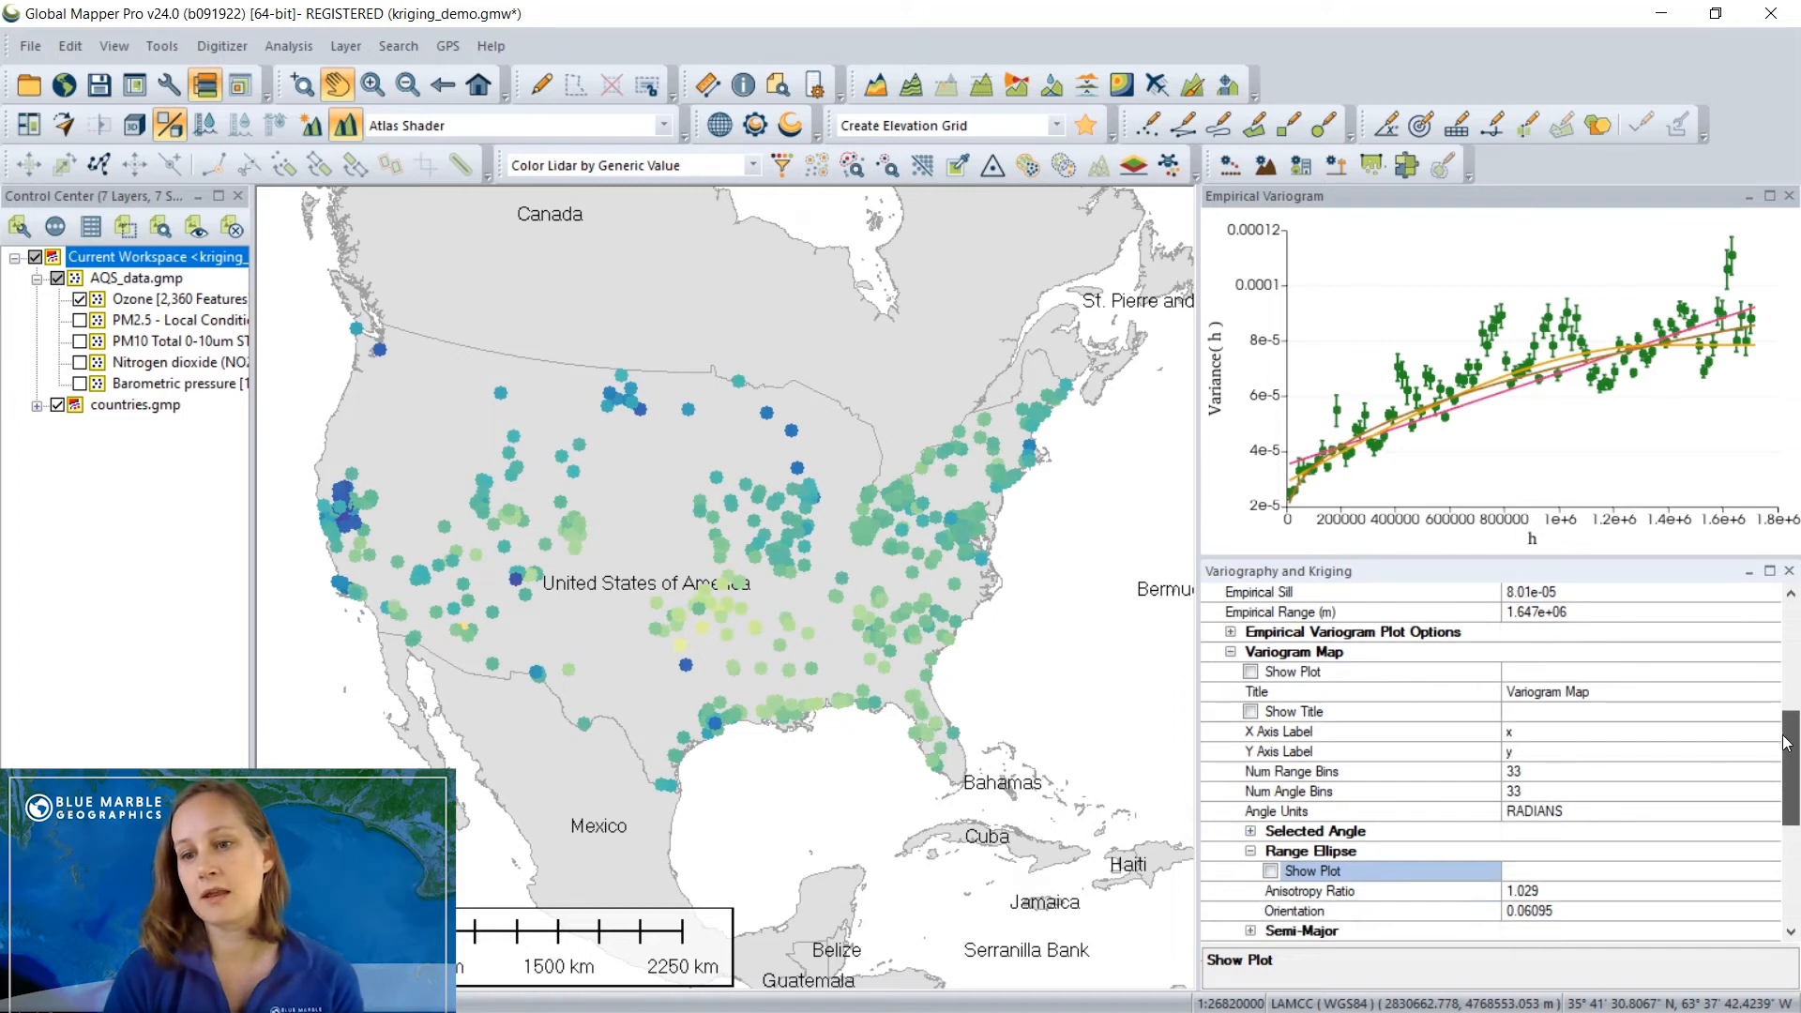
drag(1785, 743, 1776, 865)
click(1210, 870)
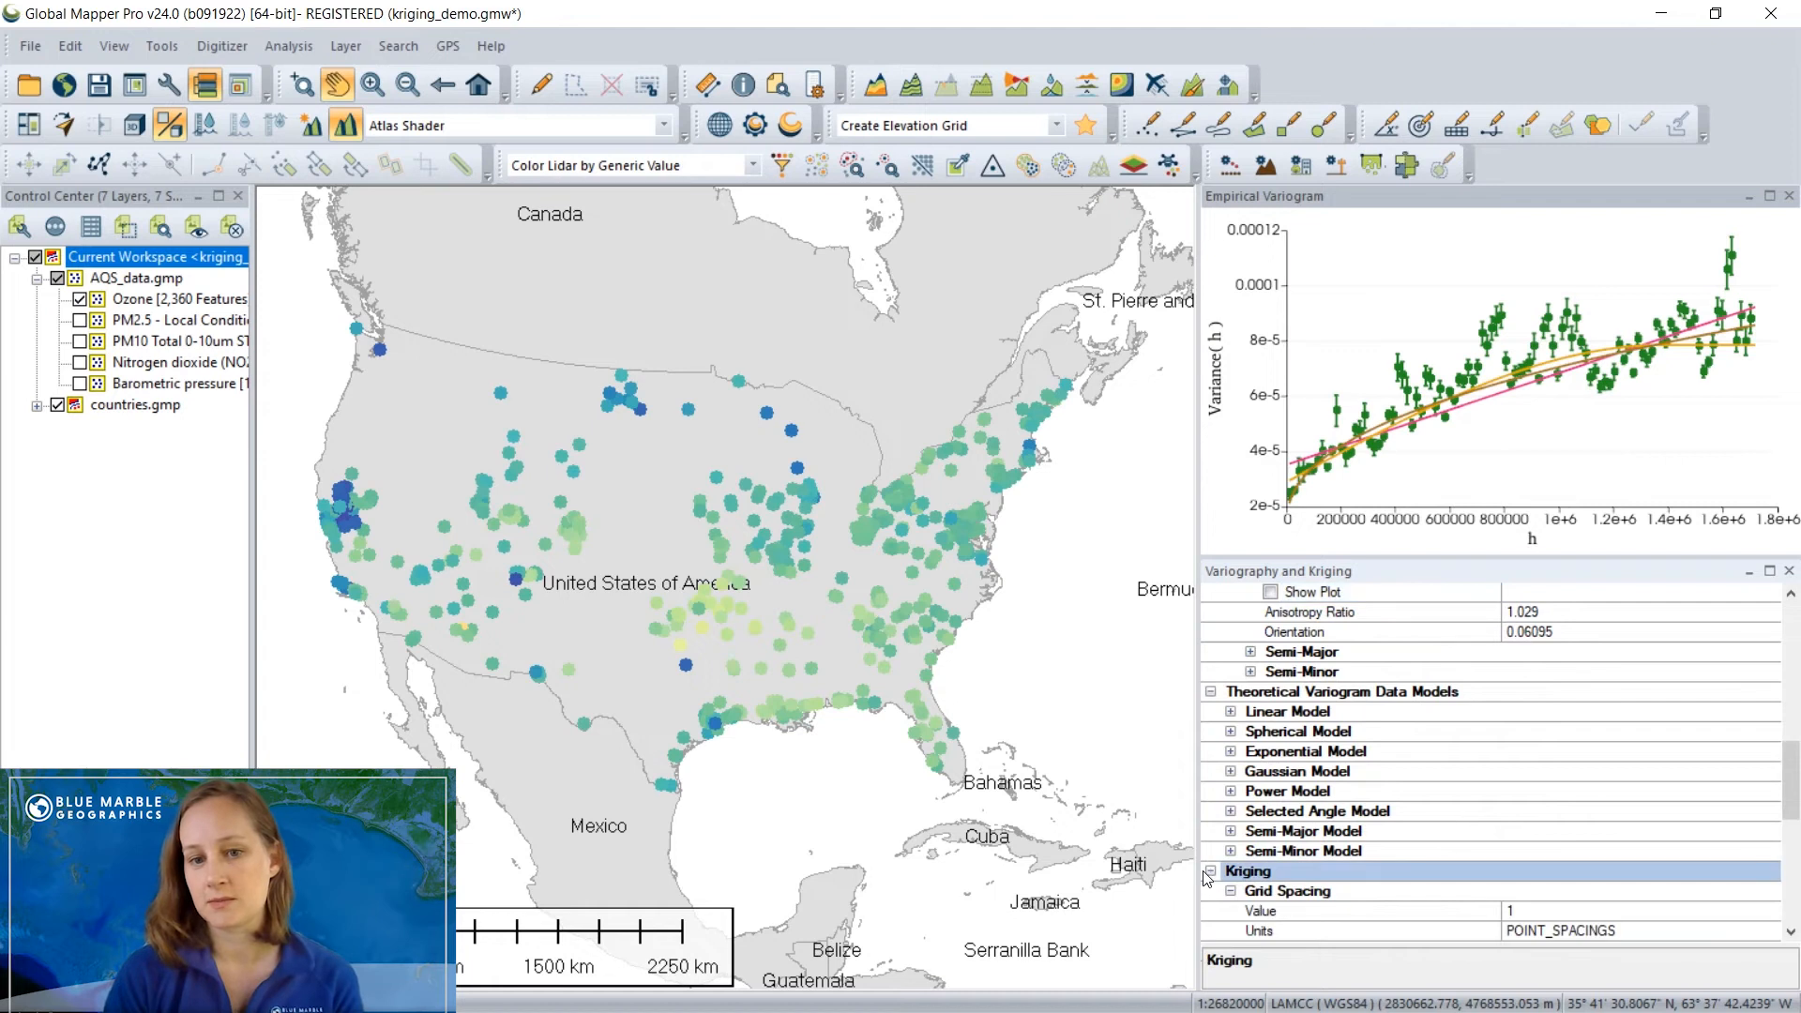
scroll(1394, 846, down, 5)
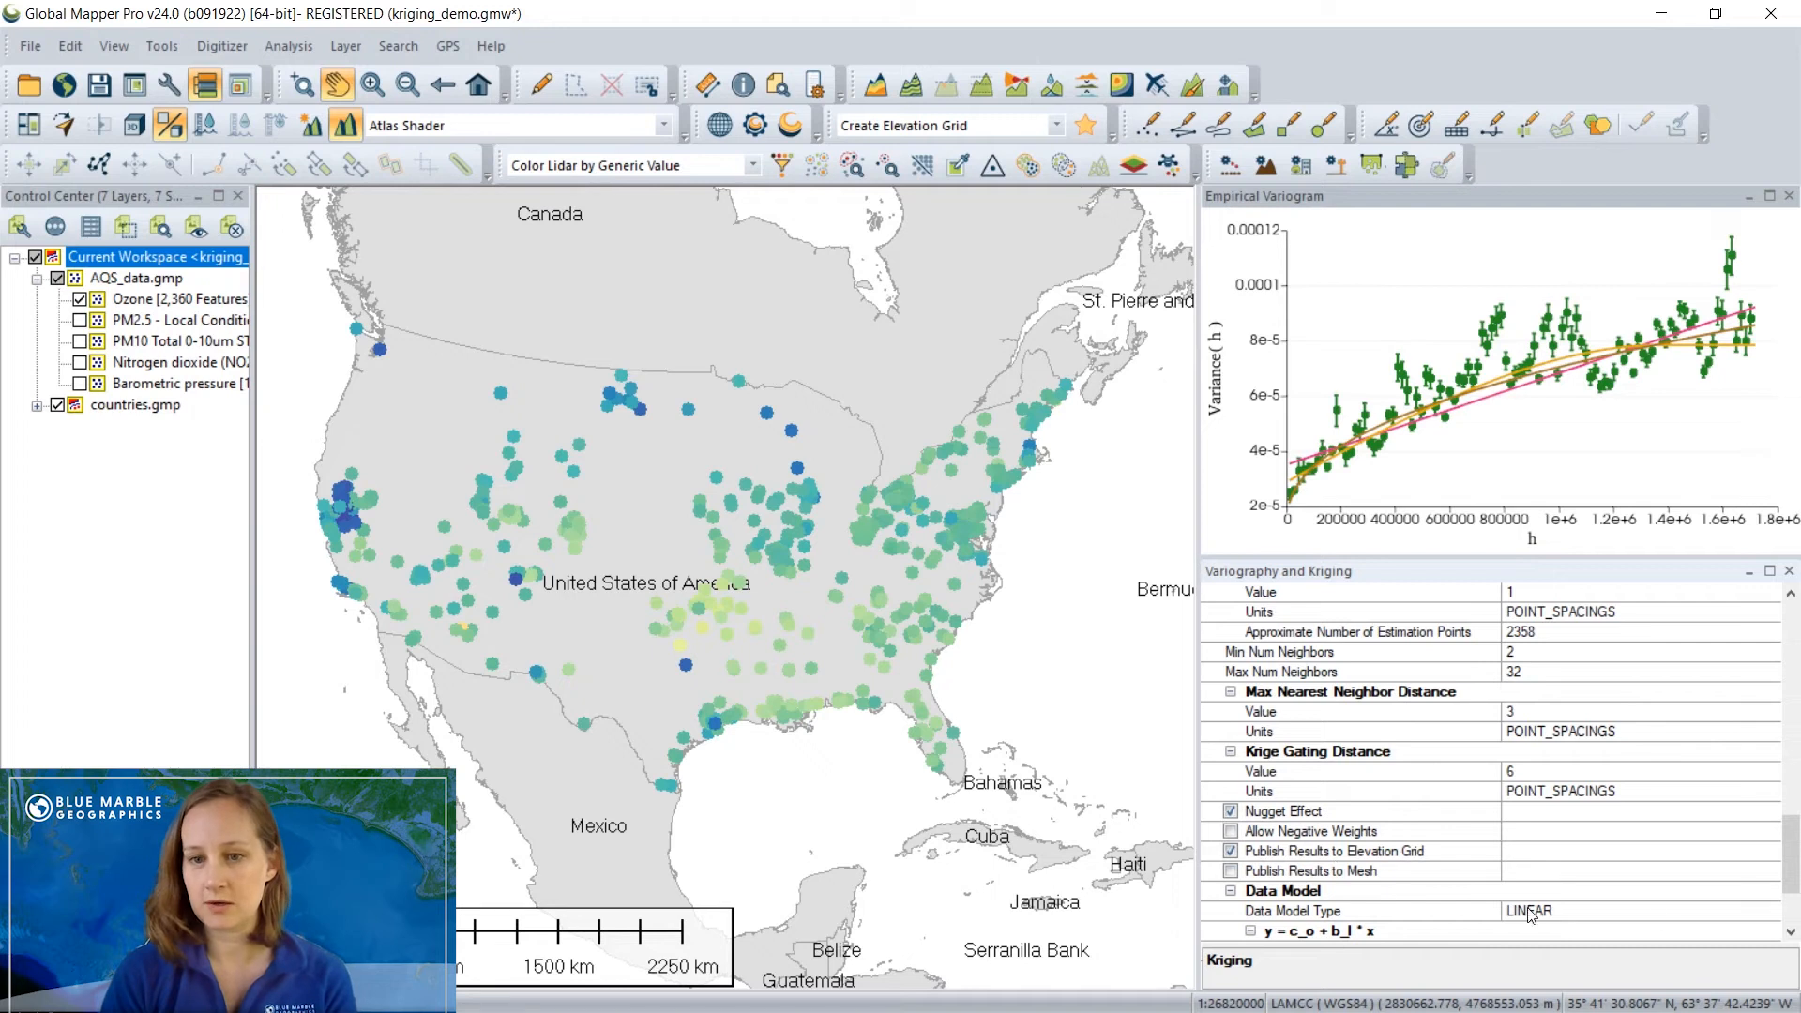
click(1662, 915)
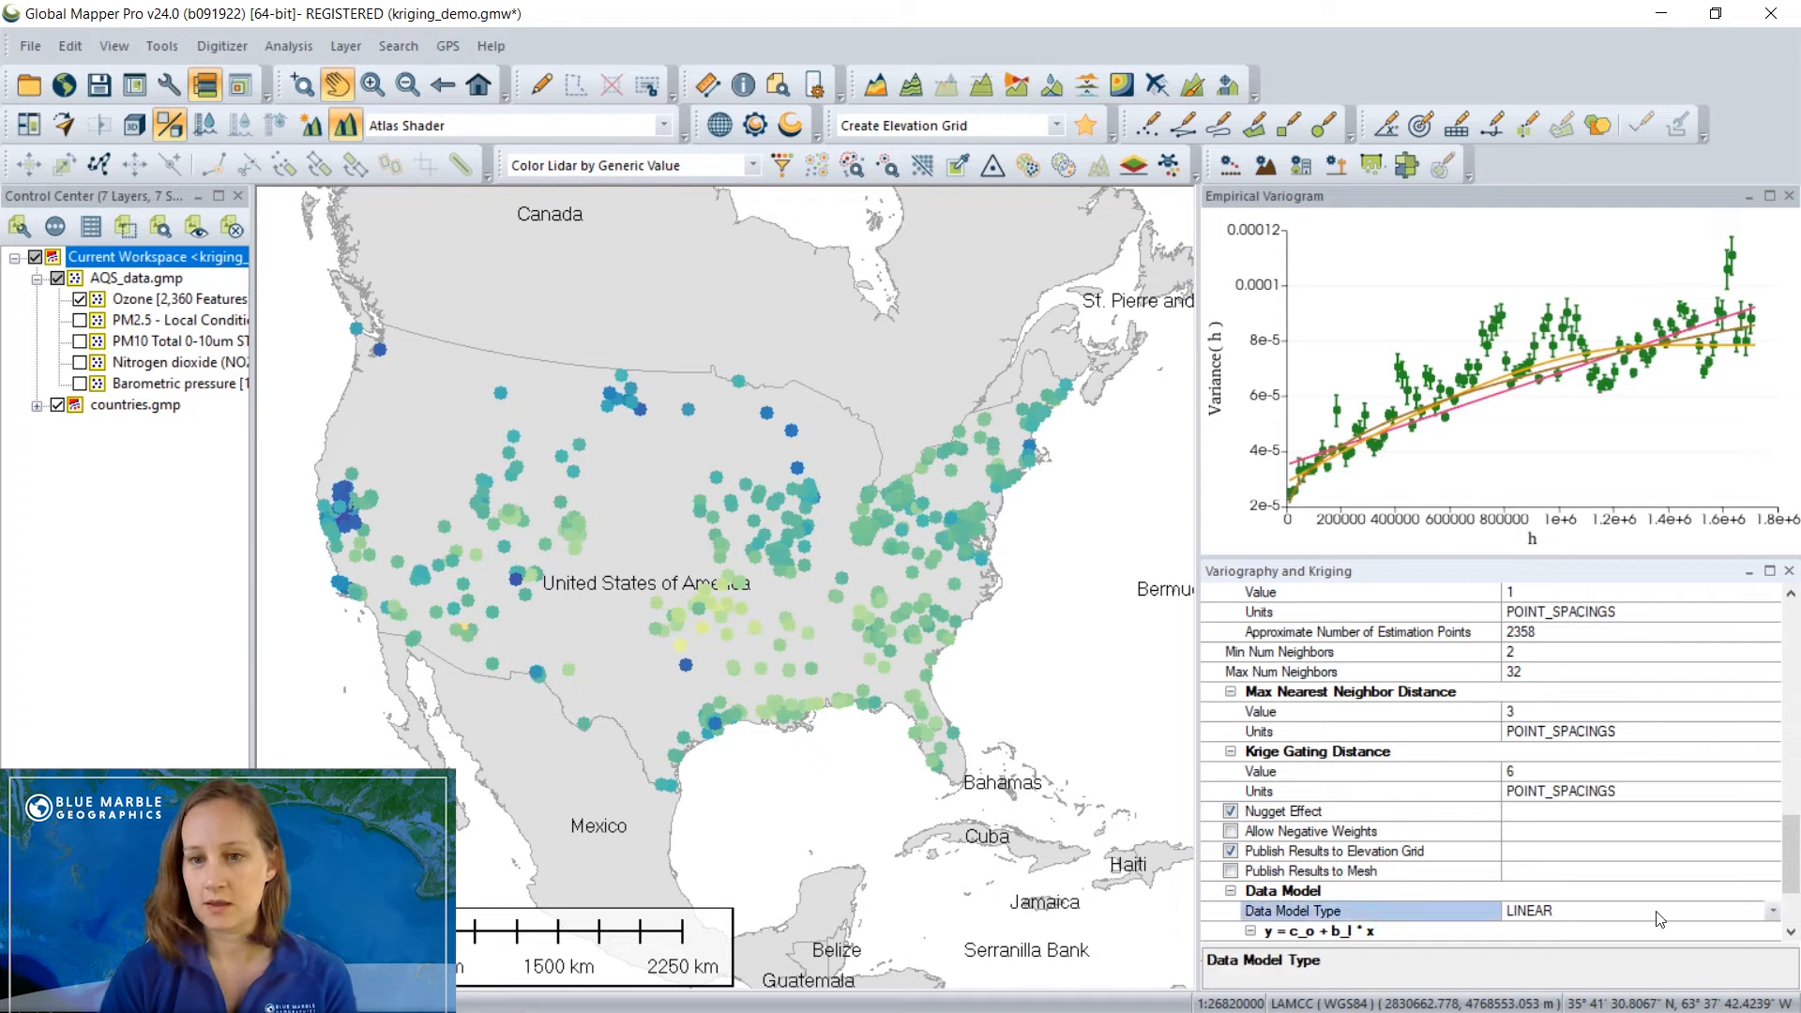
click(1772, 911)
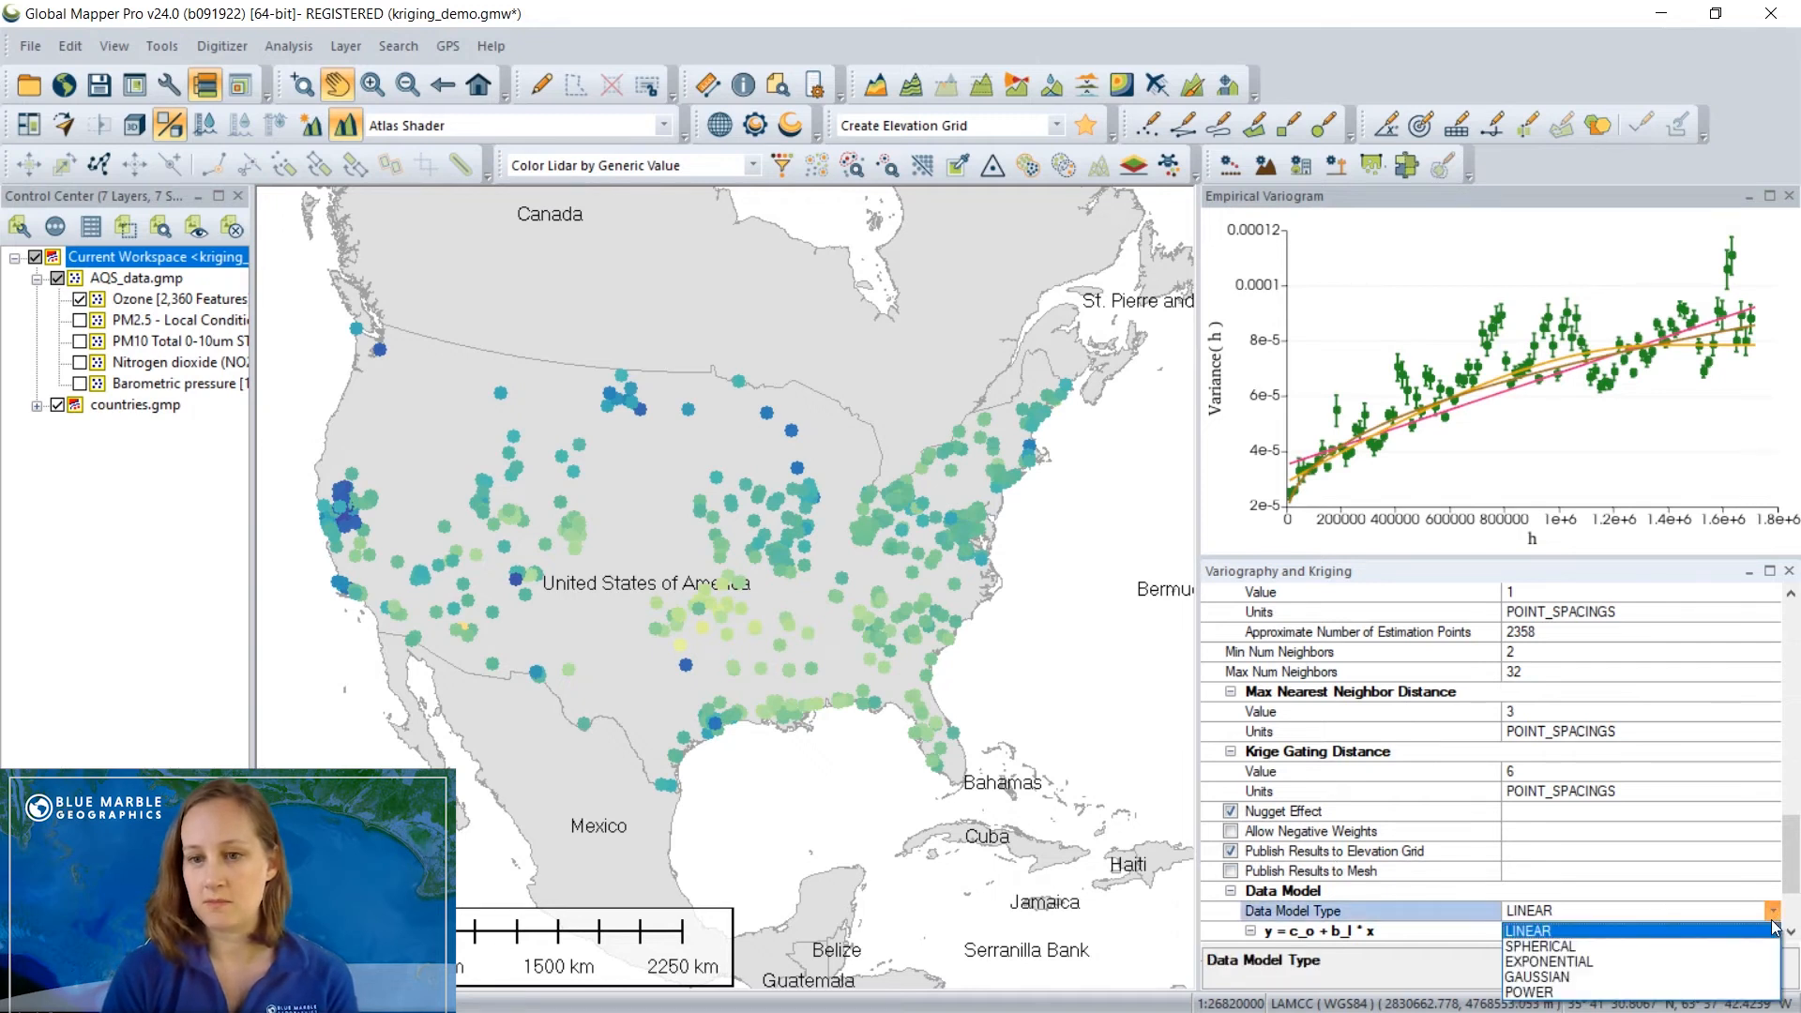
click(1716, 962)
scroll(1531, 816, down, 2)
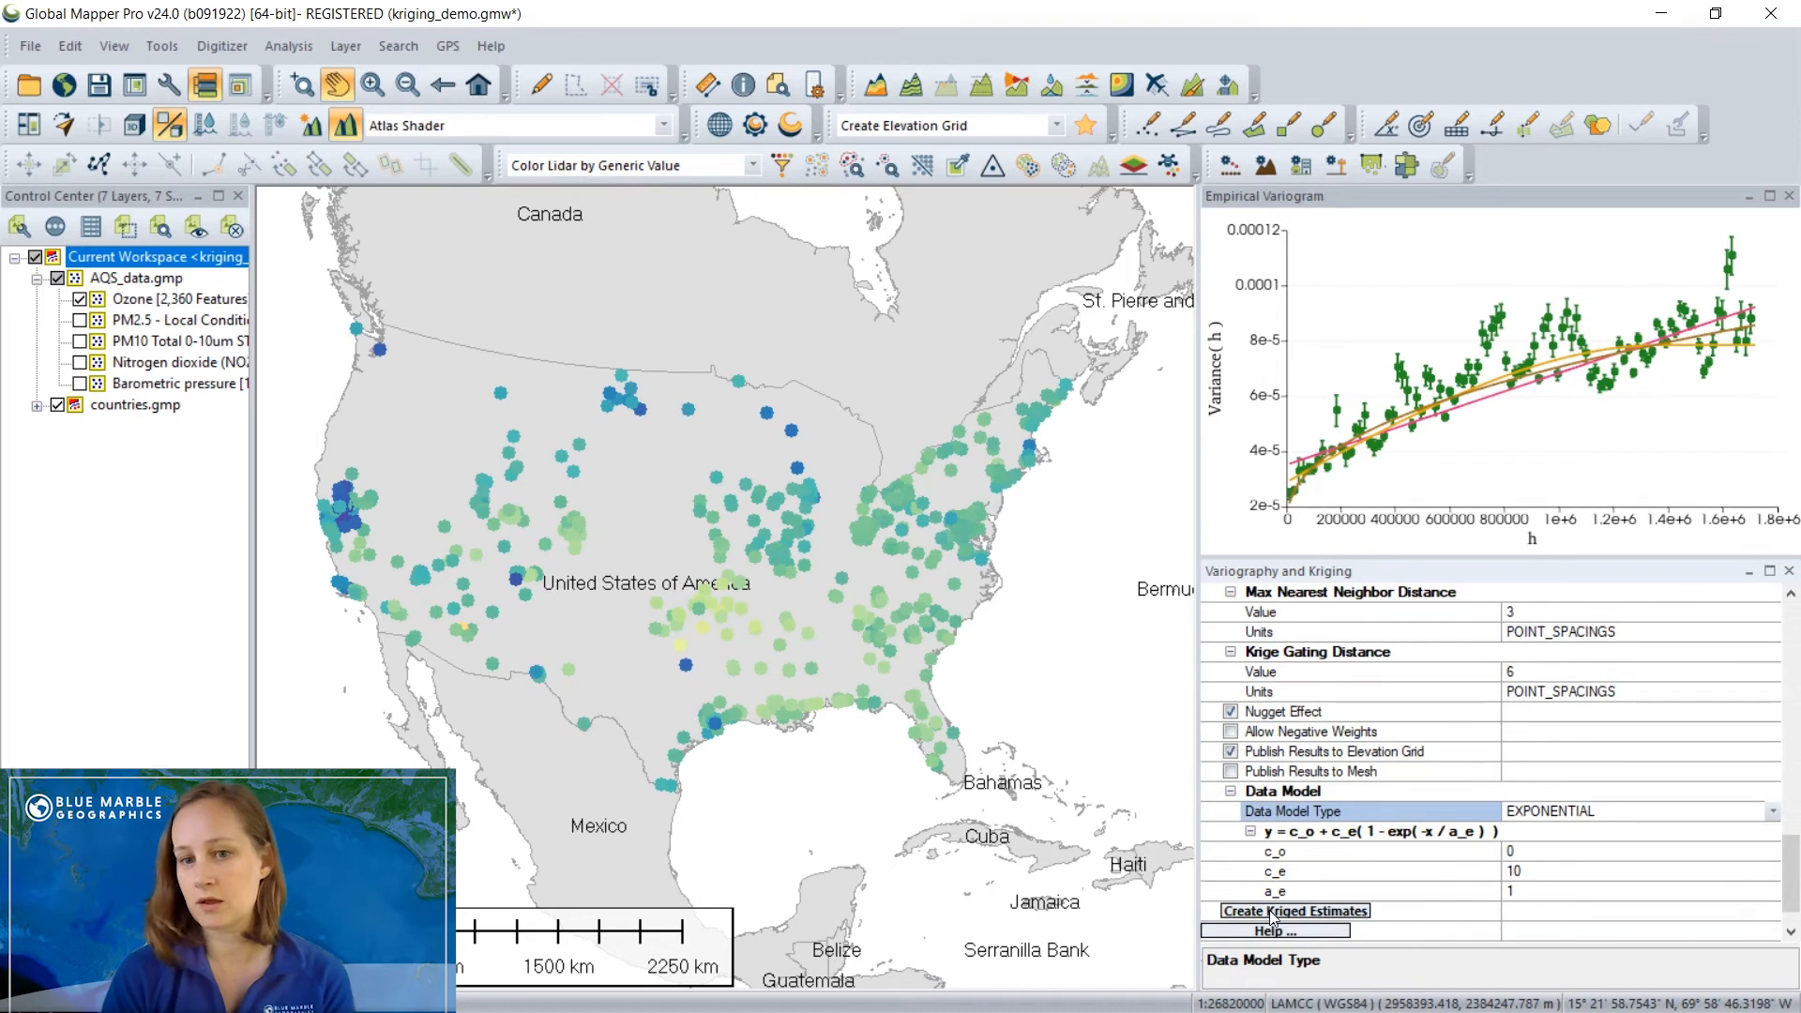
Create the kriged estimates, expand the resulting layer group, and widen the map view.
click(1294, 911)
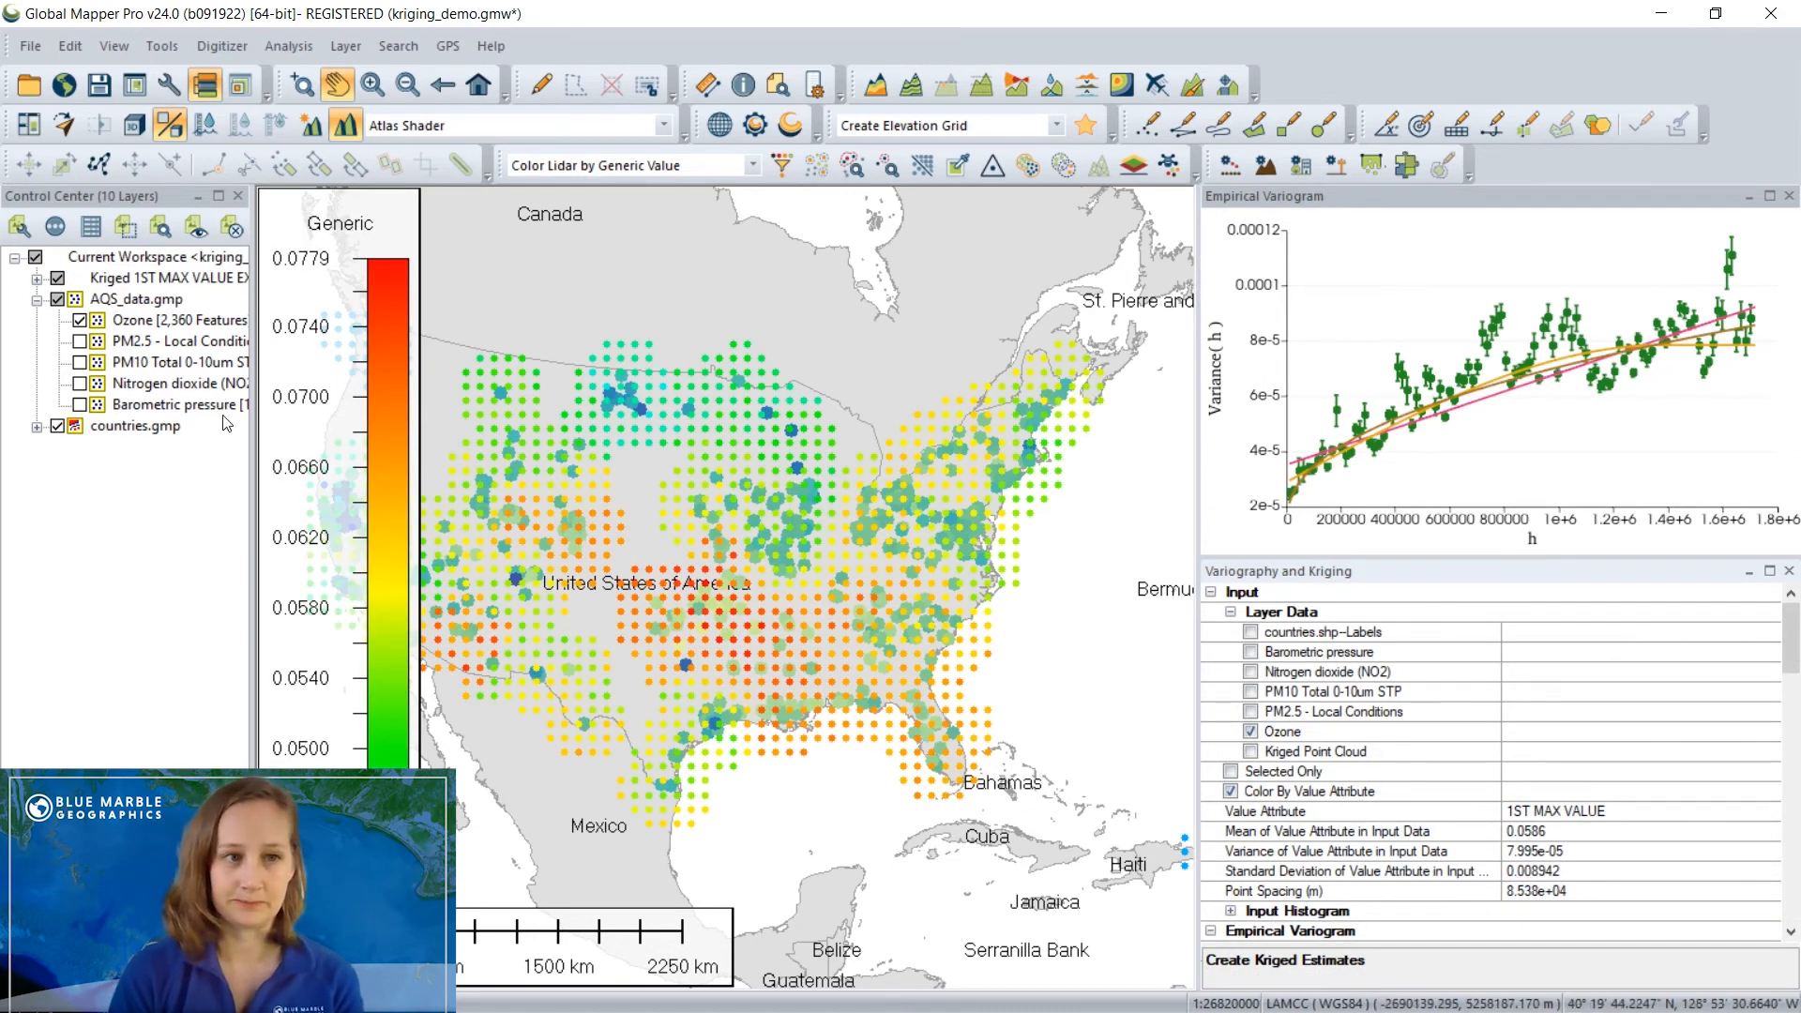
click(37, 278)
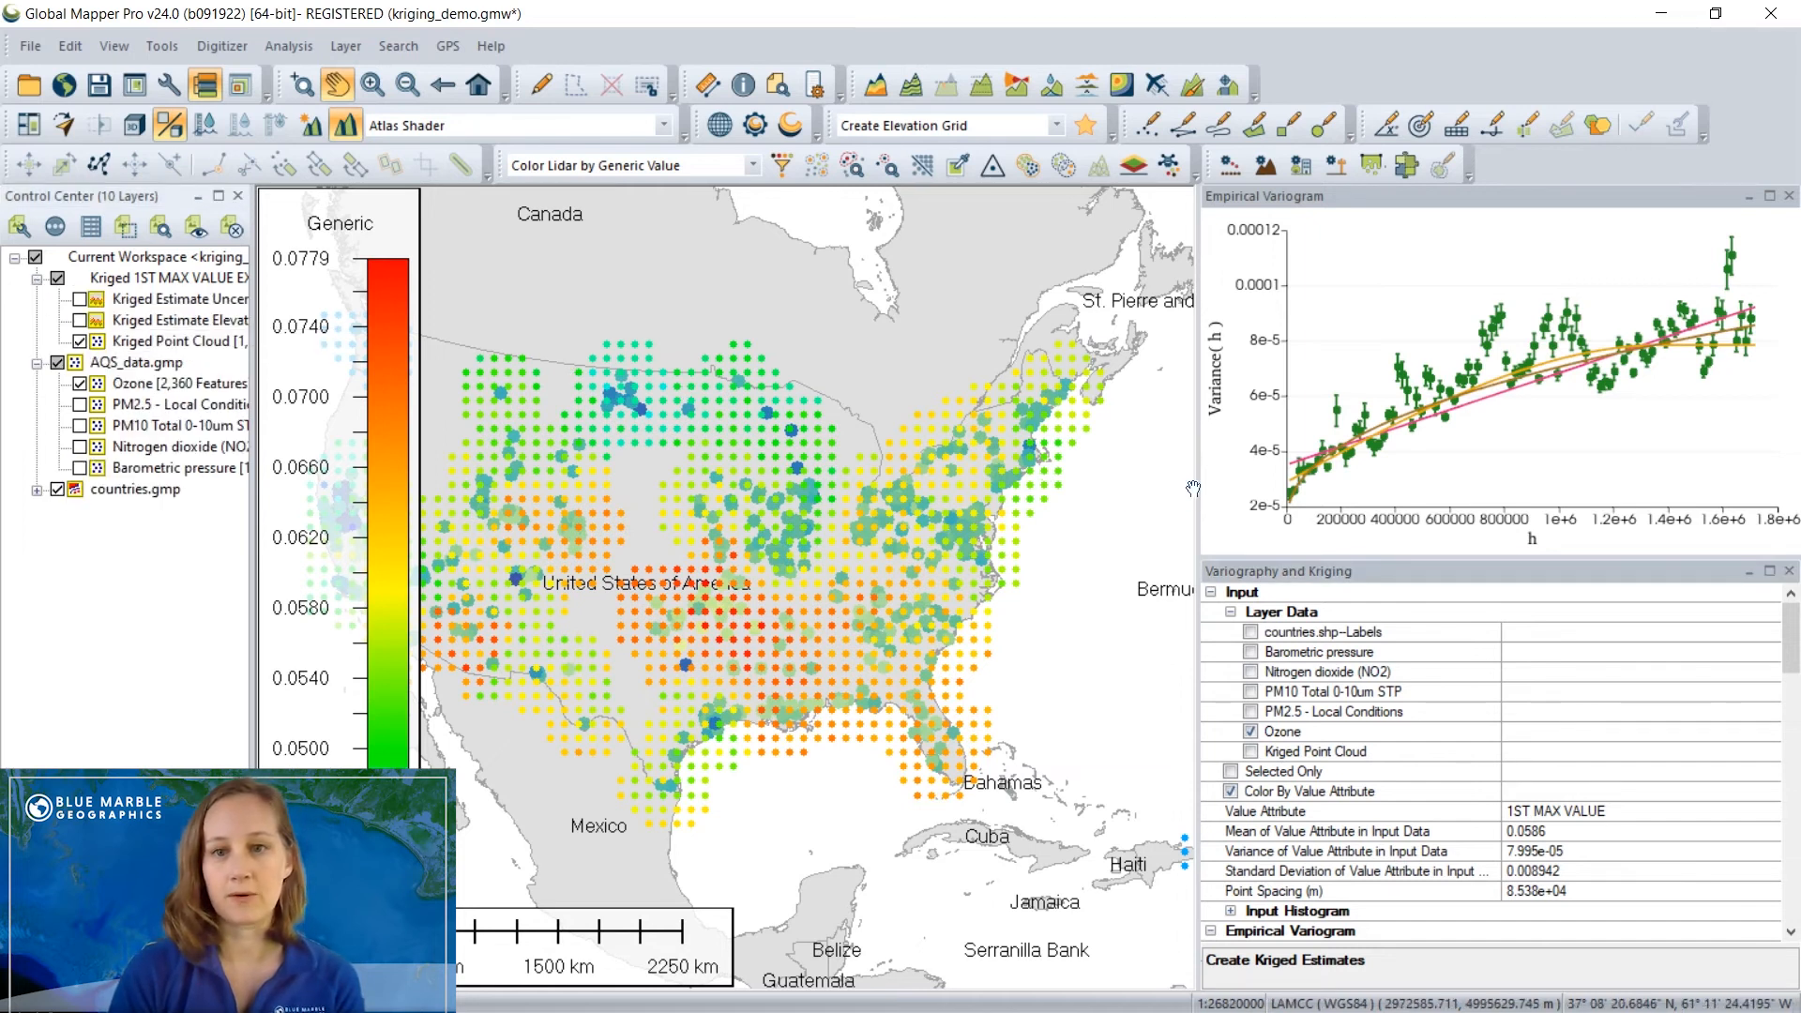
drag(1200, 489, 1408, 489)
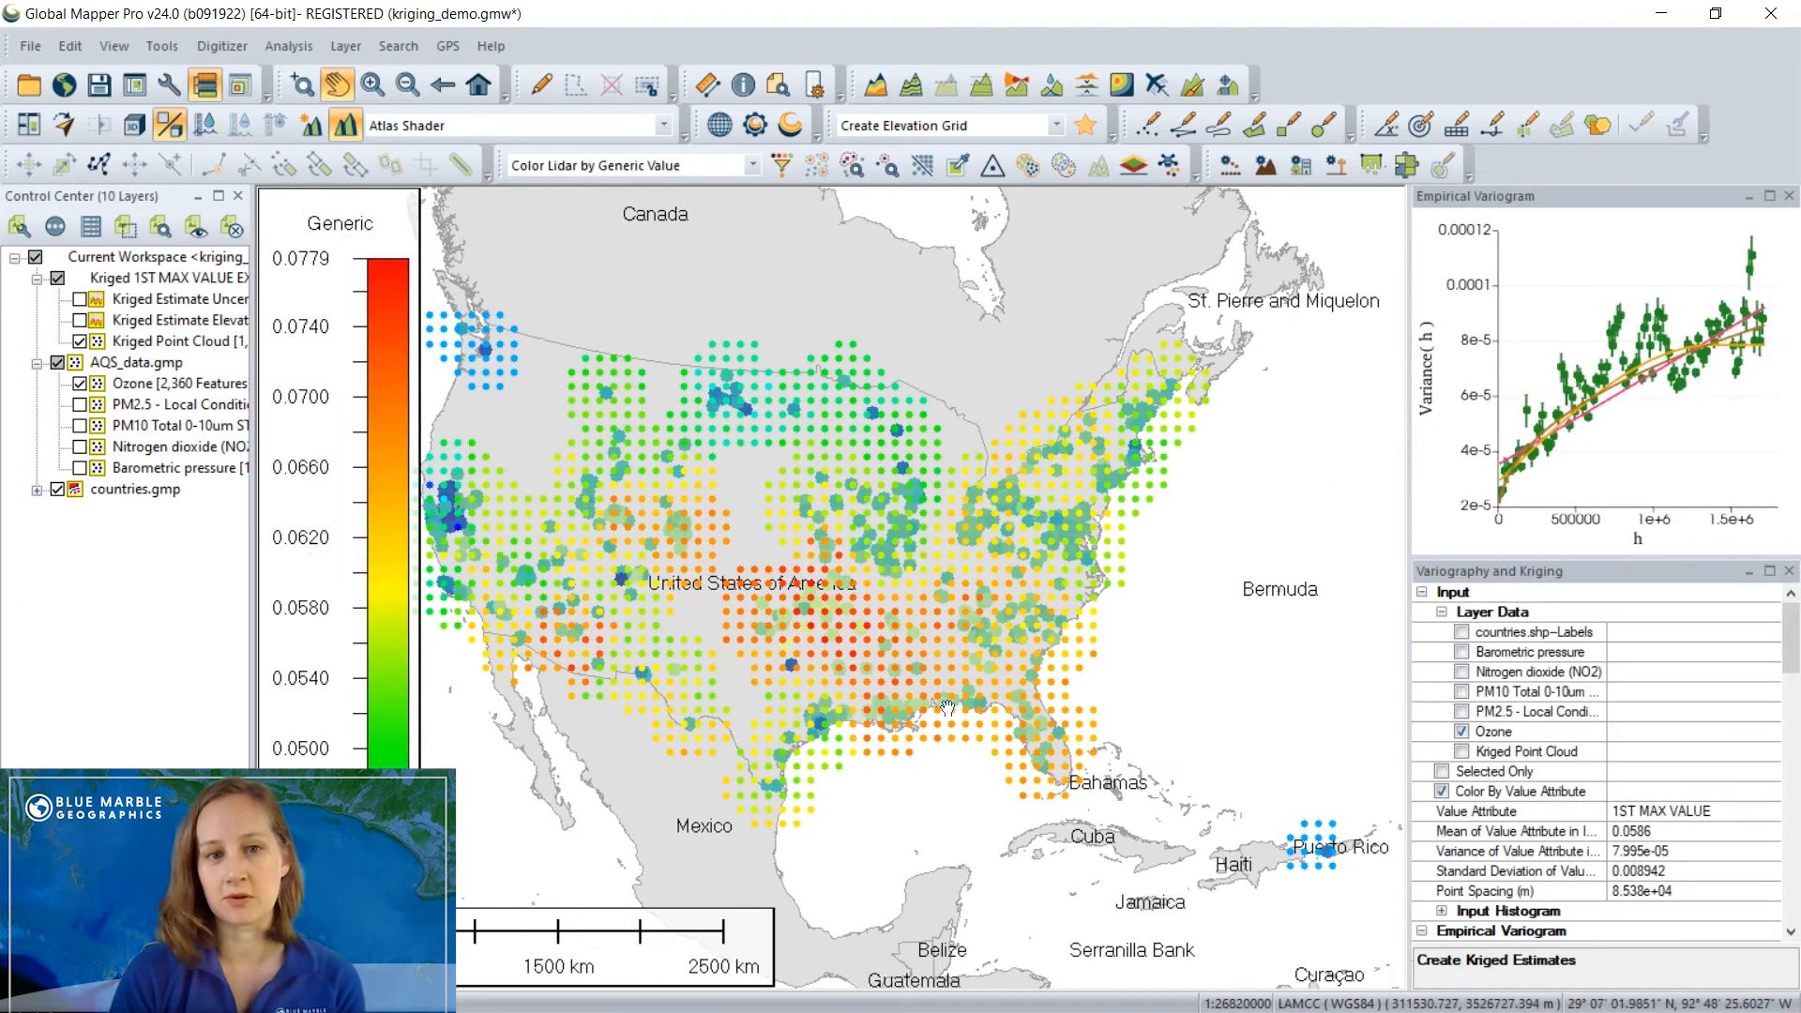
Display the kriged estimate elevation grid in place of the kriged point cloud, and switch the display to the kriged estimate uncertainty grid.
click(79, 321)
click(80, 342)
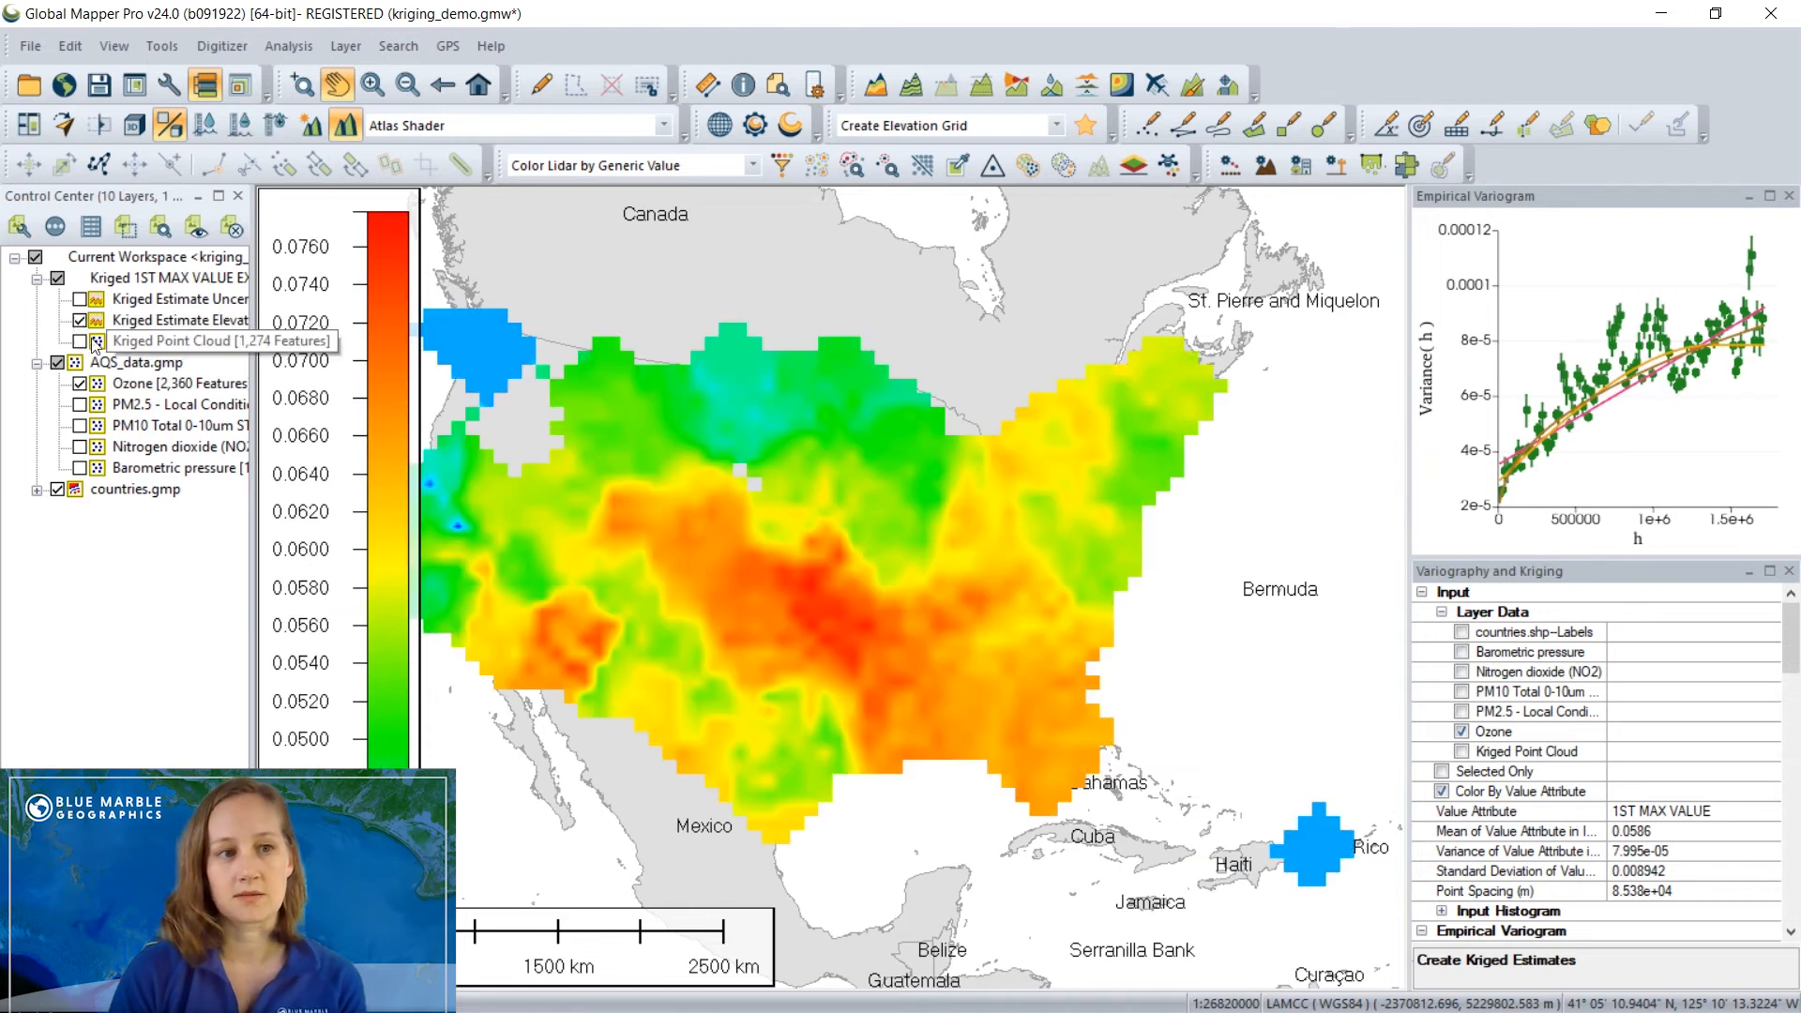
drag(926, 660, 1035, 660)
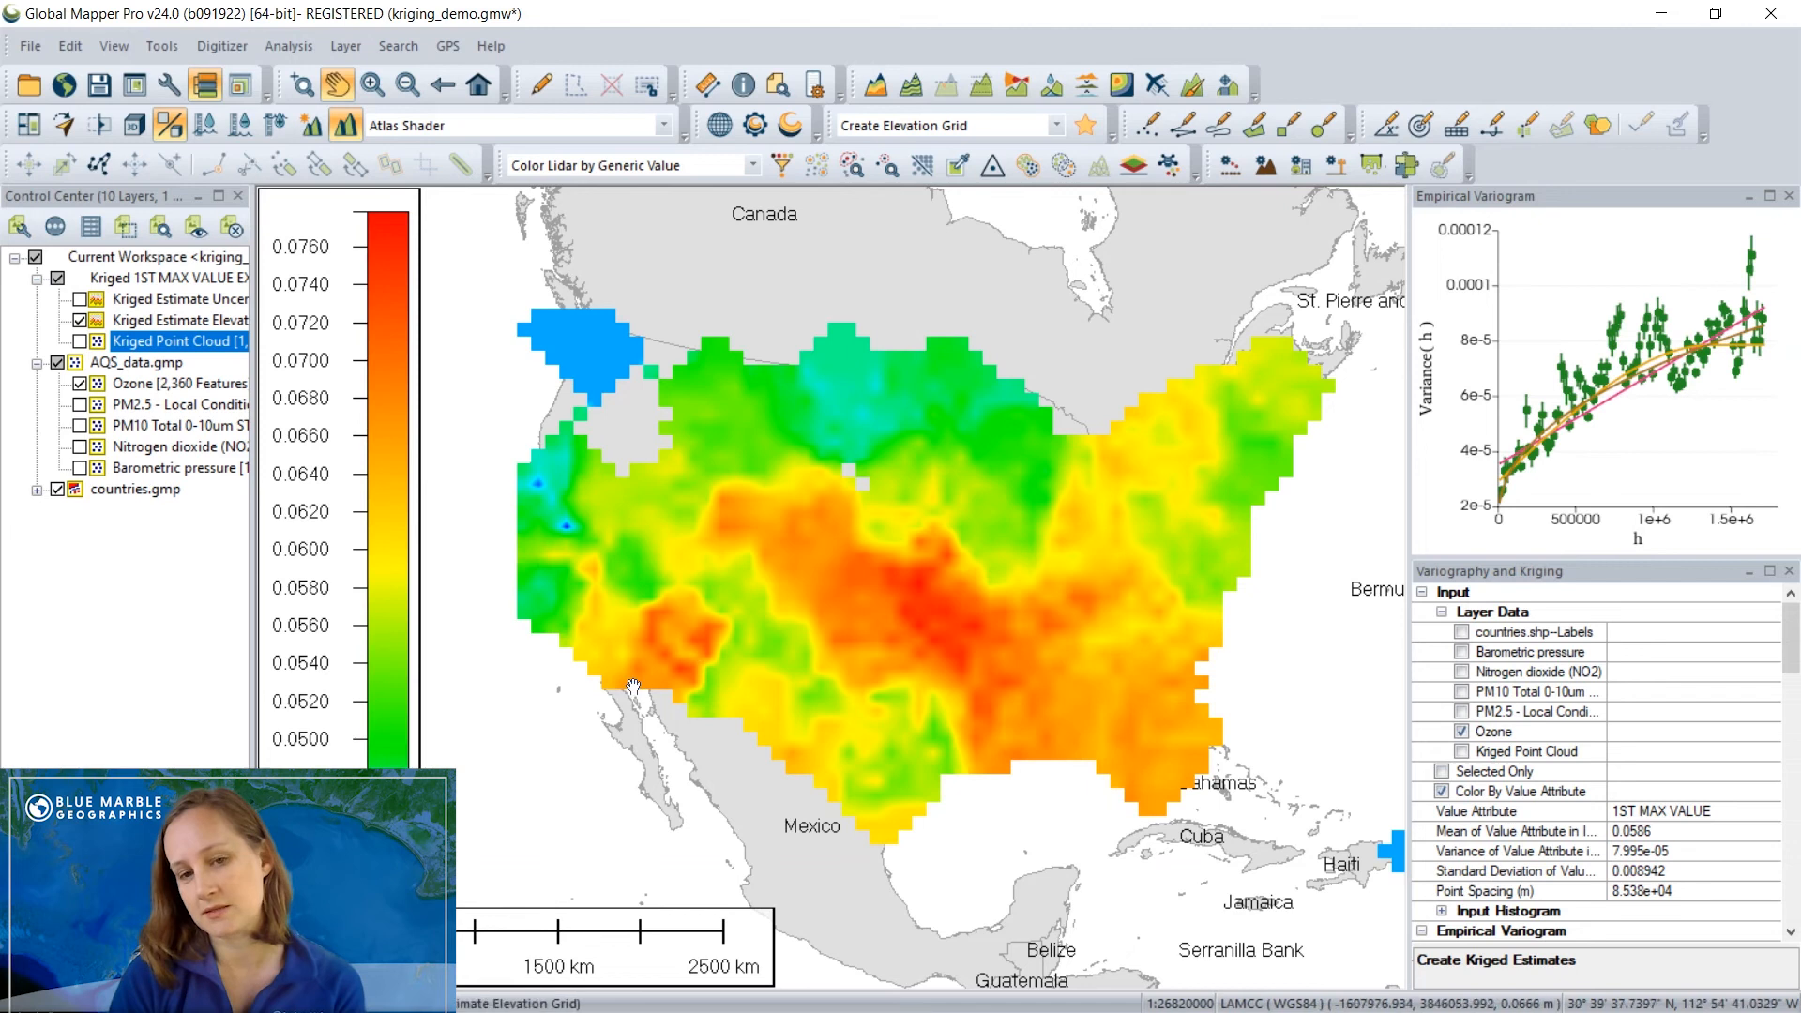
click(79, 320)
click(79, 300)
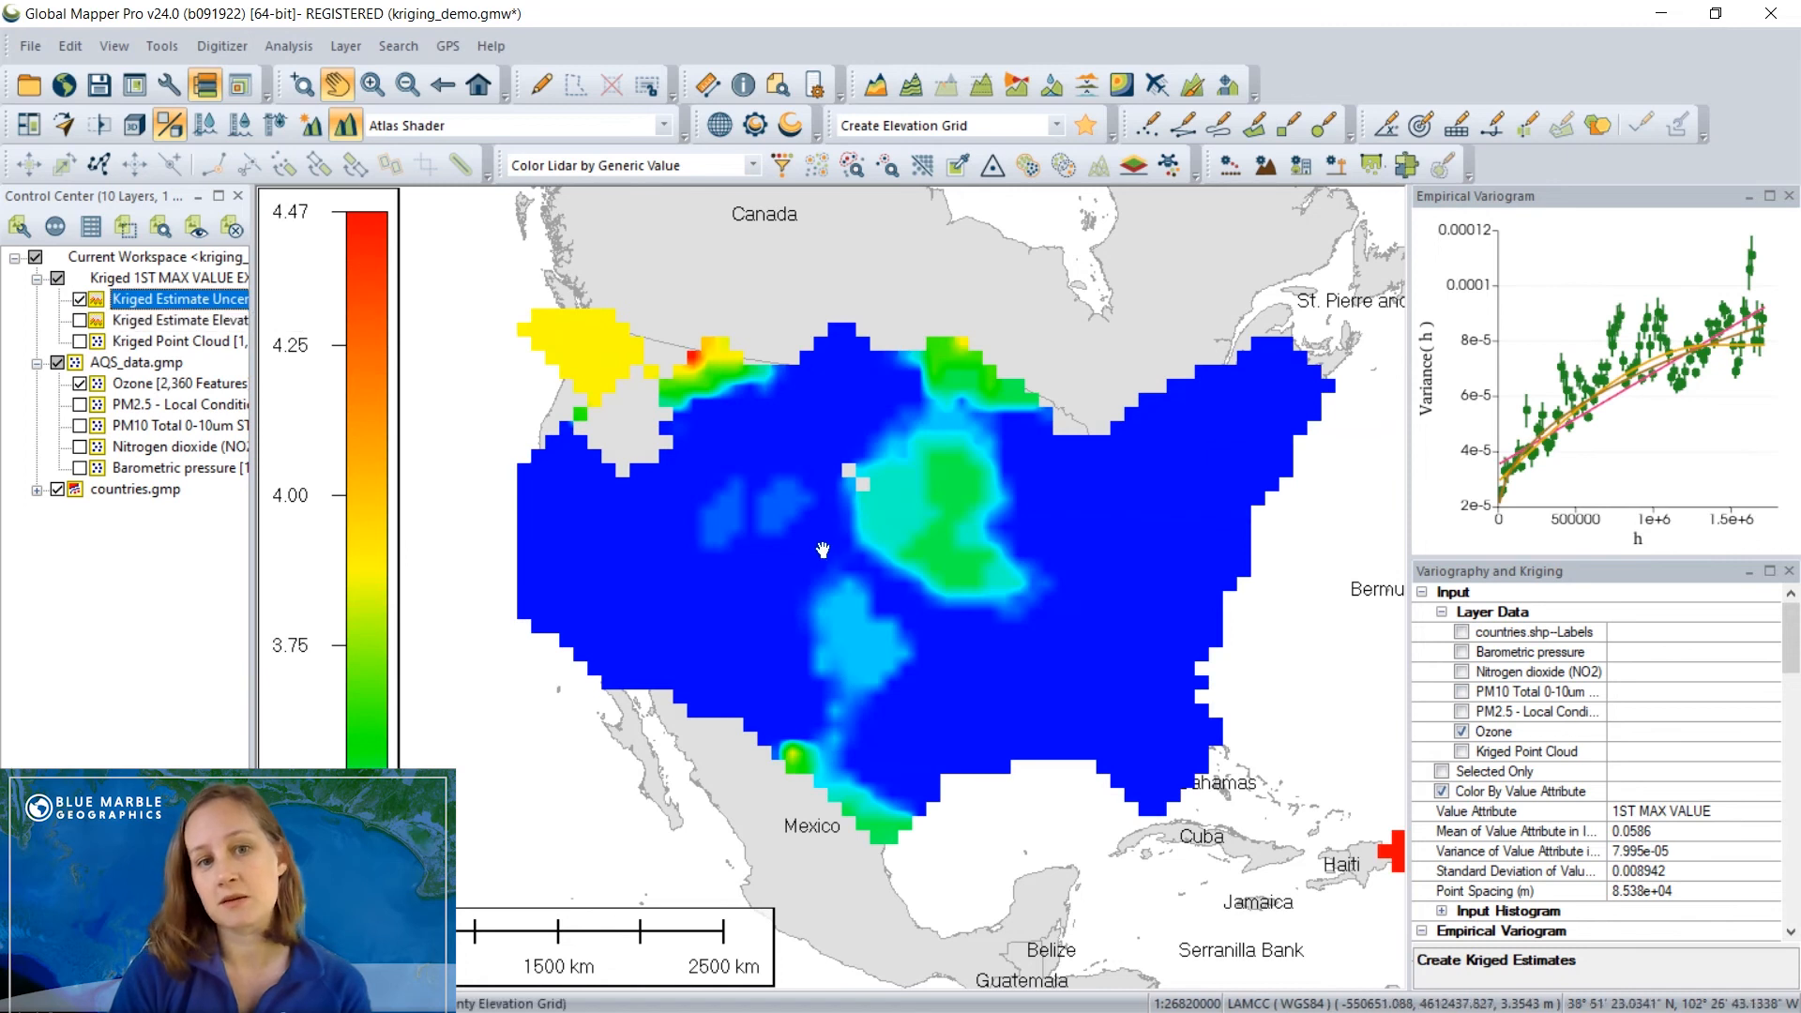